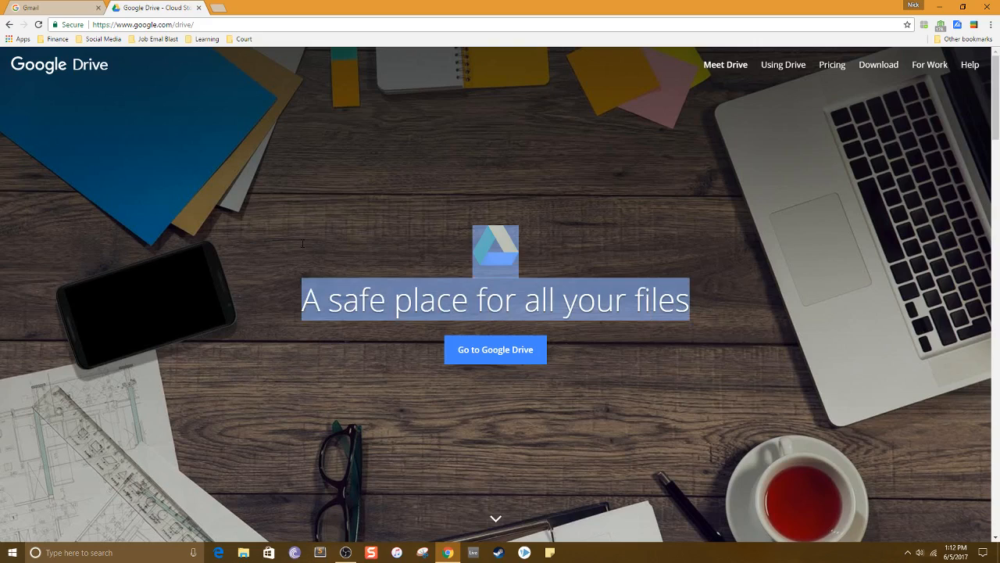
left_click(301, 243)
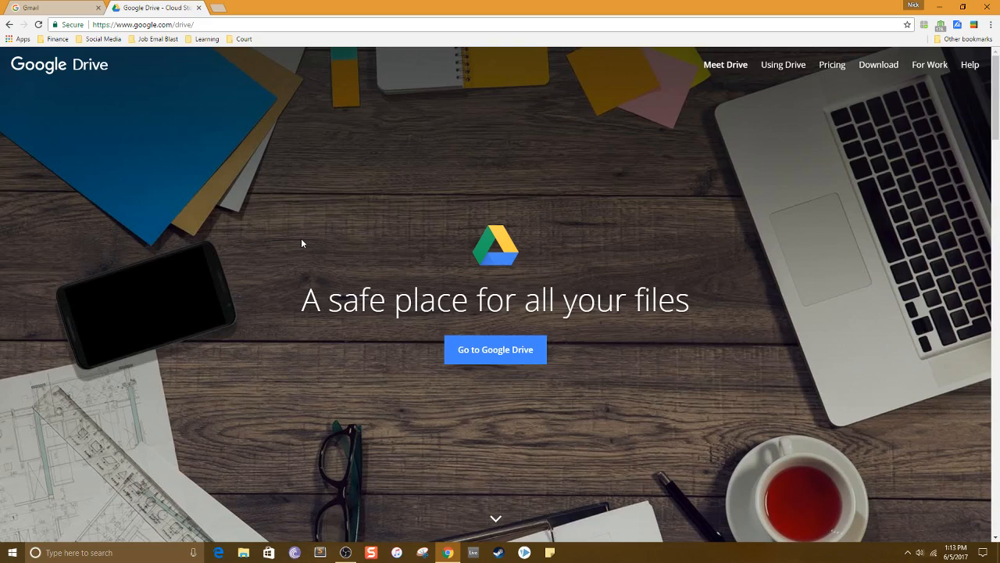
left_click_drag(412, 238, 297, 252)
left_click(716, 309)
left_click(609, 245)
left_click_drag(702, 308, 304, 226)
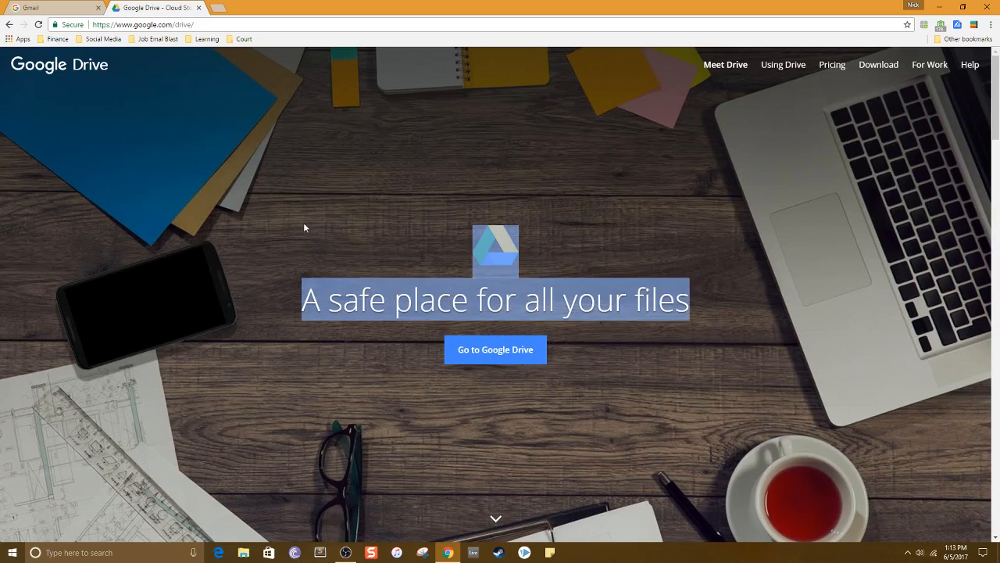
left_click(660, 236)
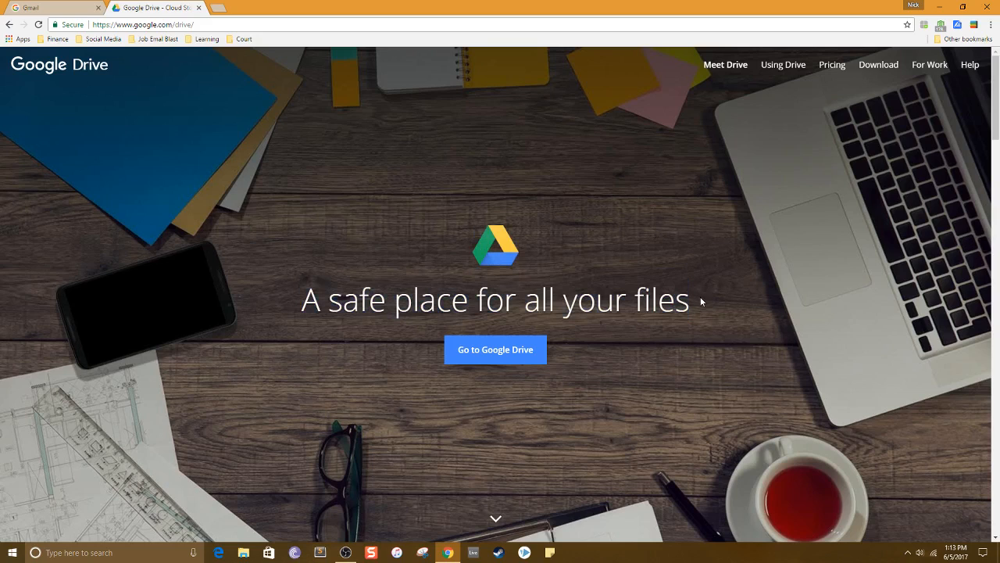
mouse_move(701, 302)
left_mouse_down()
mouse_move(297, 235)
mouse_move(695, 310)
left_mouse_up()
left_click(308, 234)
left_click_drag(353, 228, 285, 243)
left_click(726, 306)
left_click(306, 238)
left_click_drag(667, 254, 303, 301)
left_click_drag(730, 316, 416, 268)
left_click(350, 220)
Open a new browser tab and go to gmail.com.
left_click(221, 10)
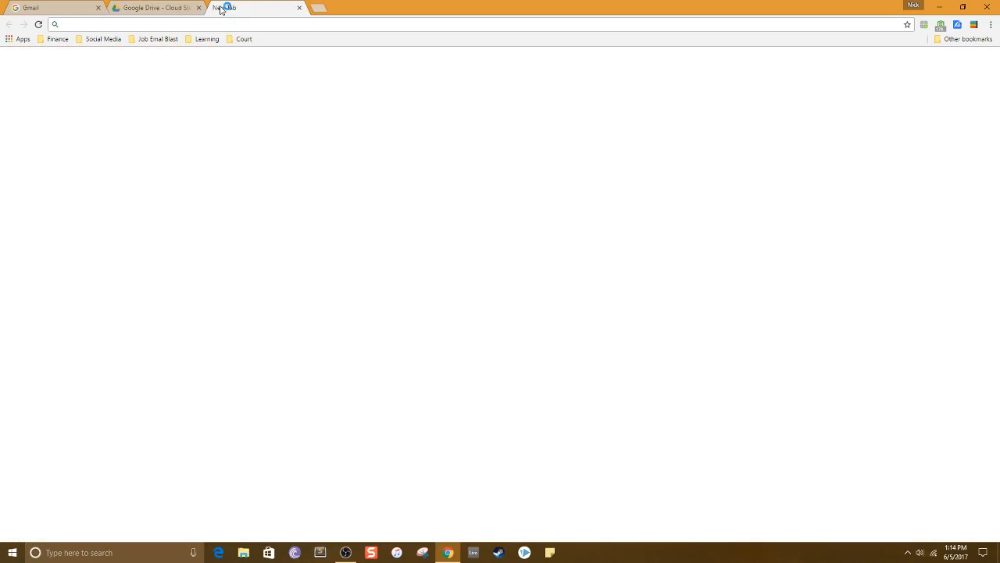
type("gmail.com")
key("Return")
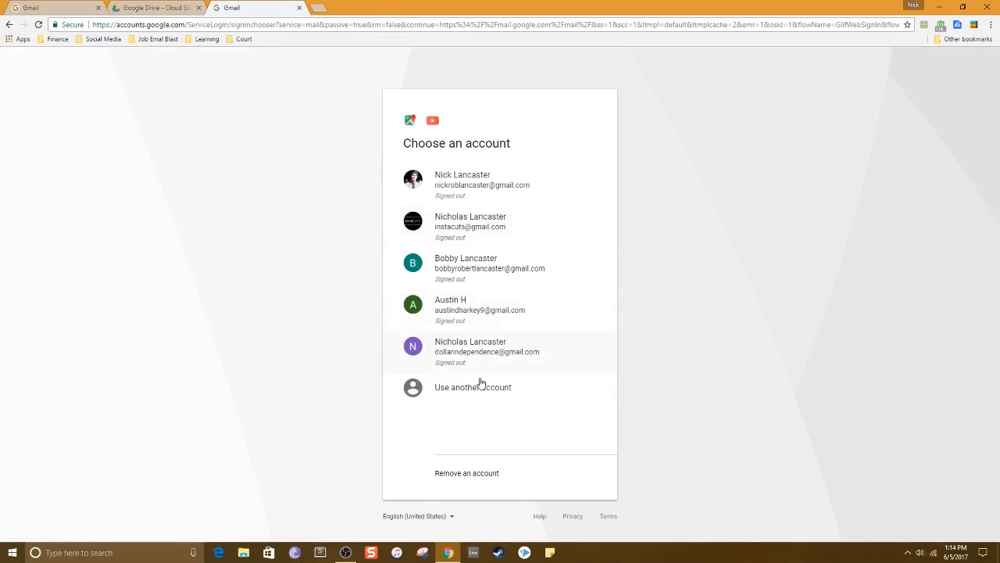
Choose to use another account and start creating a new Google account from the sign-in options.
left_click(462, 390)
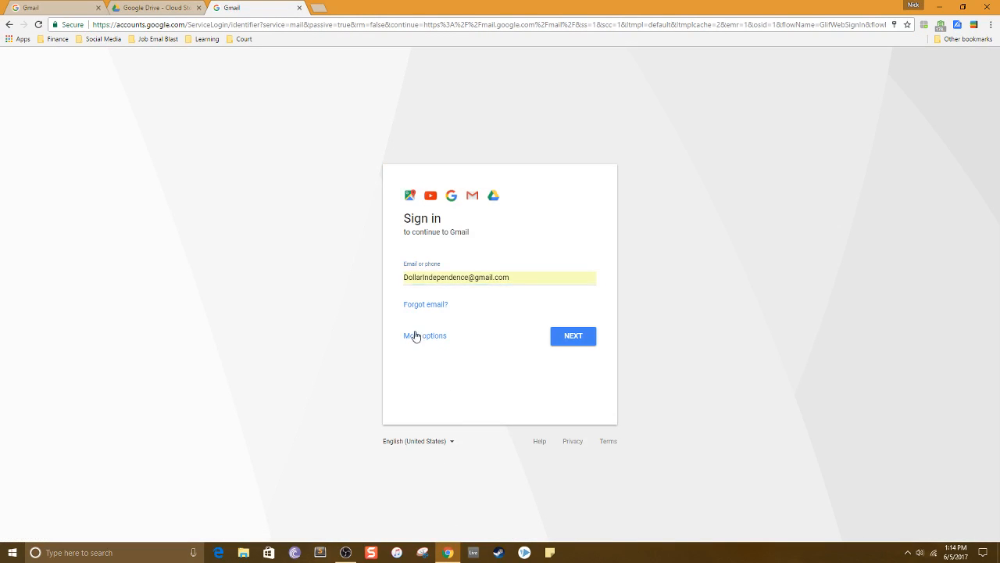
left_click(416, 335)
left_click(440, 341)
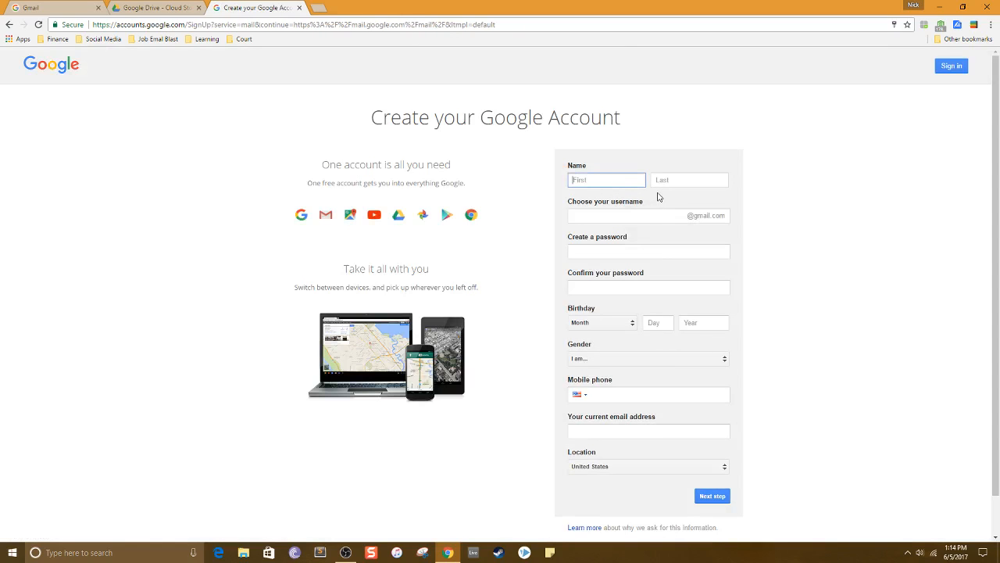
Enter the first and last name in the new account form.
left_click(695, 180)
left_click(602, 178)
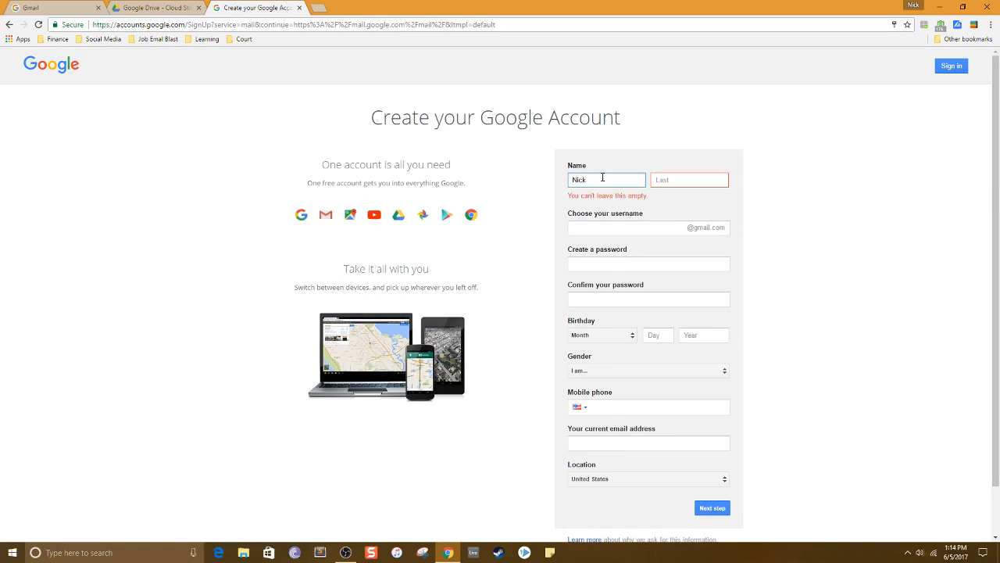
key("Tab")
key("Tab")
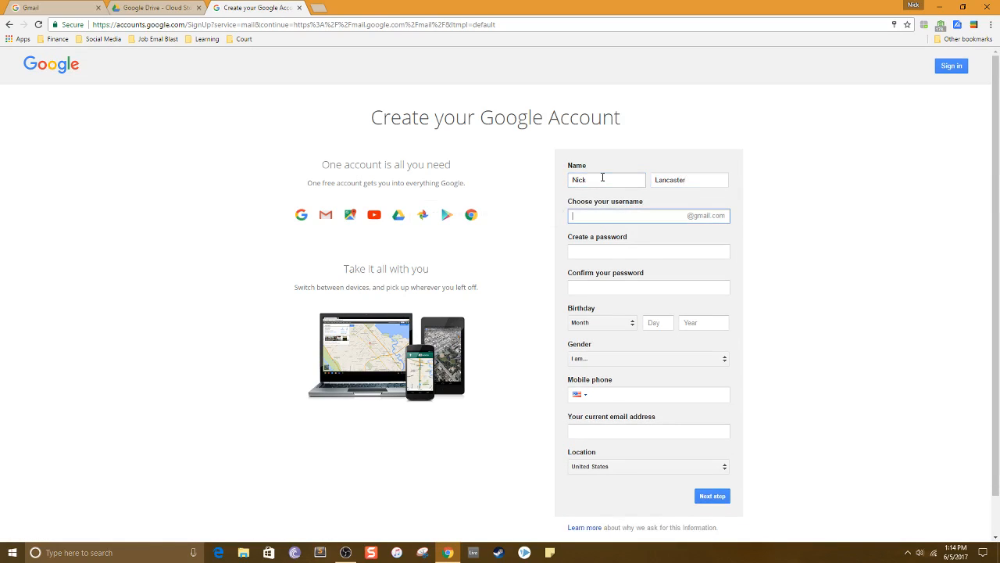
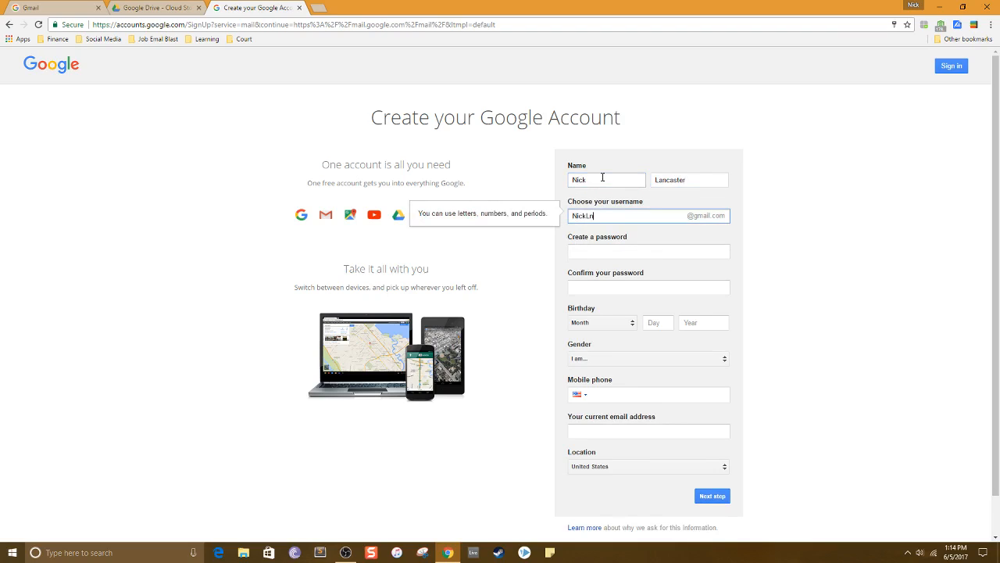
Enter the desired Gmail username.
key("Tab")
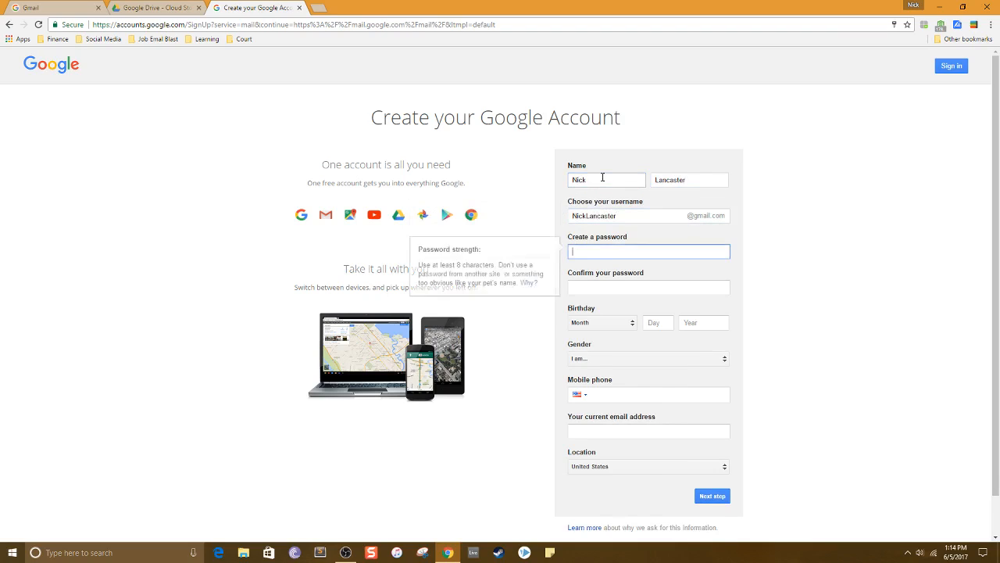
Enter the account password and confirm it.
type("*****")
key("Tab")
type("*")
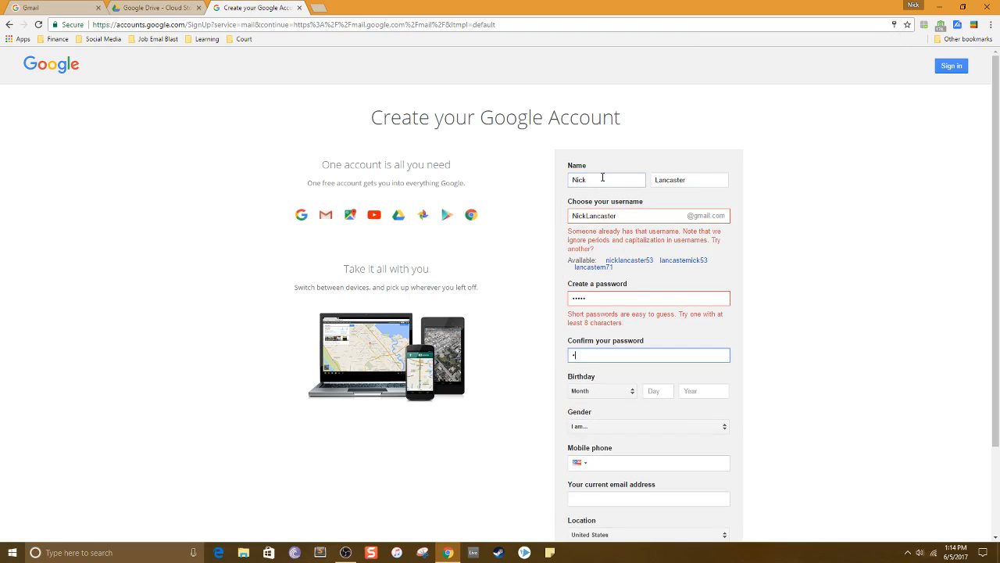
key("Tab")
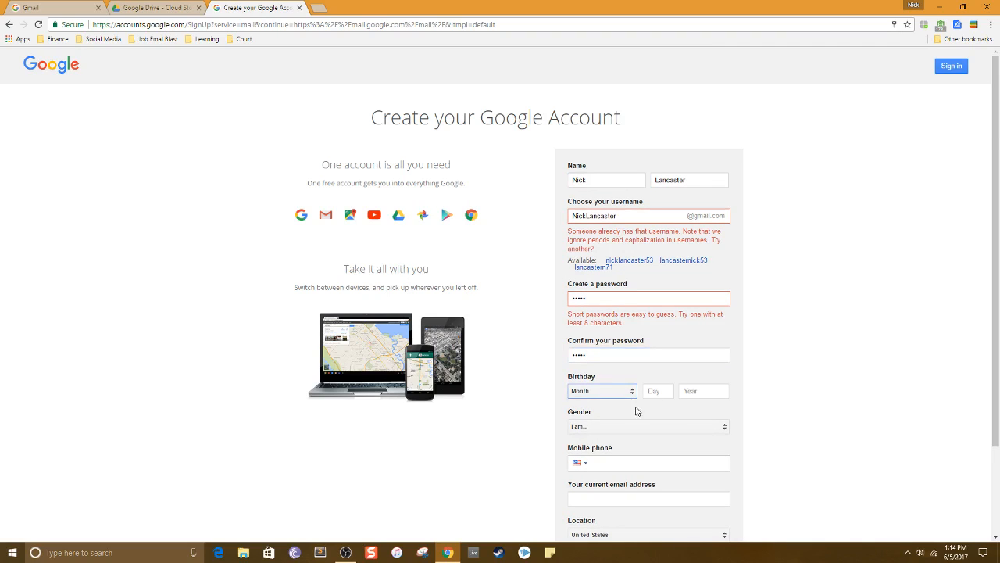
Enter the birthday month, day and year.
scroll(745, 408, "down", 2)
left_click(606, 287)
left_click(595, 302)
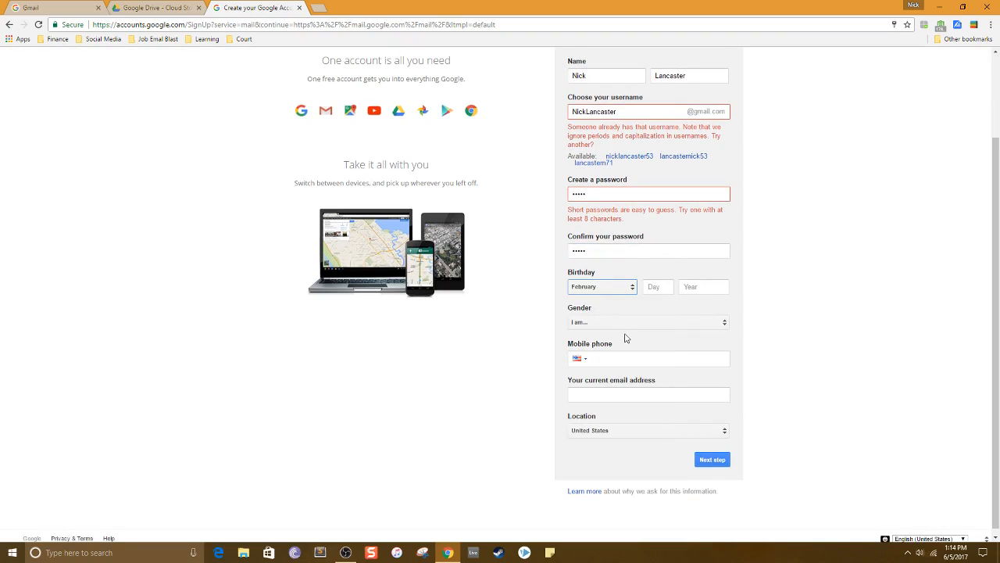
left_click(670, 287)
type("8")
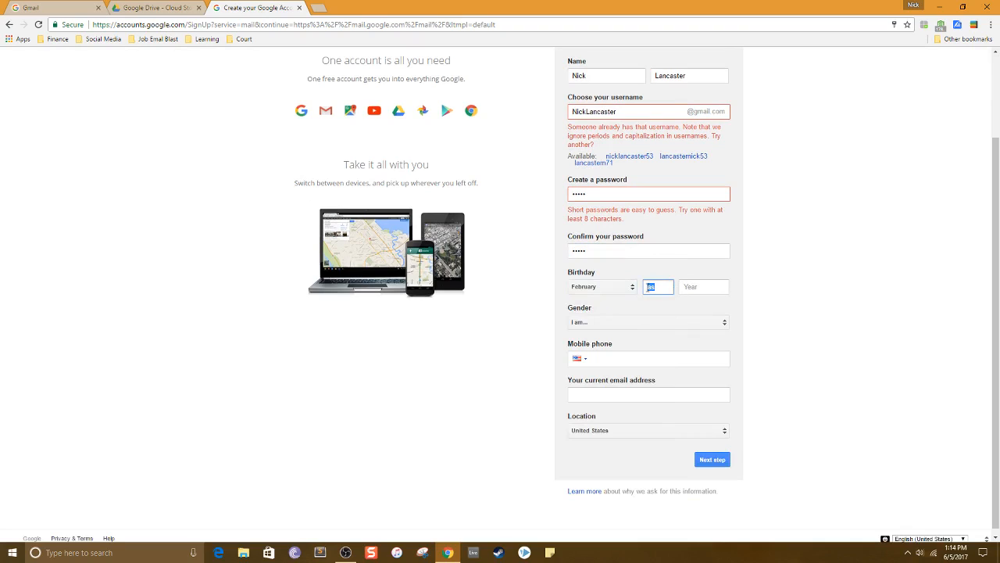
left_click(705, 287)
type("32")
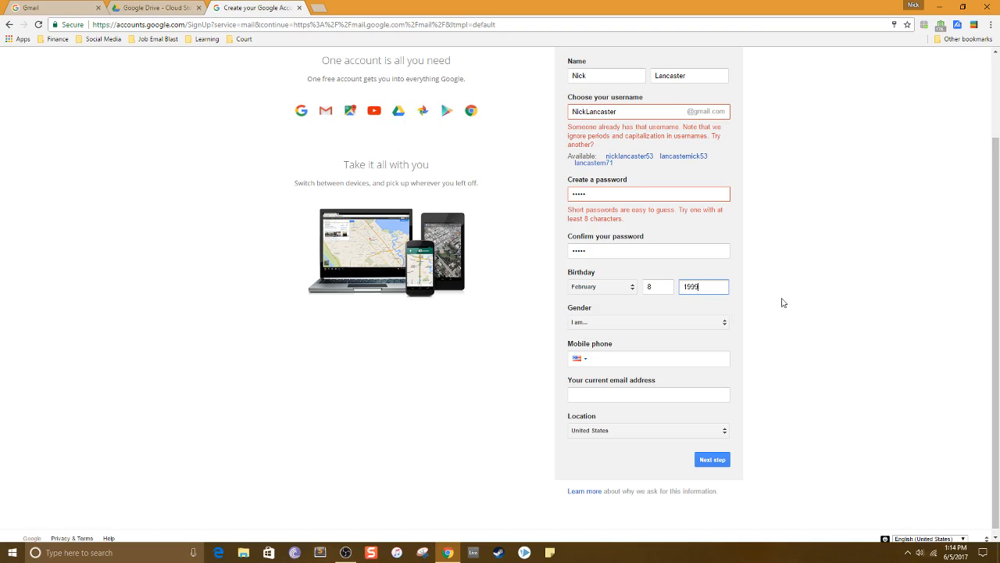
Open the gender, mobile phone and location fields without choosing anything new.
left_click(657, 326)
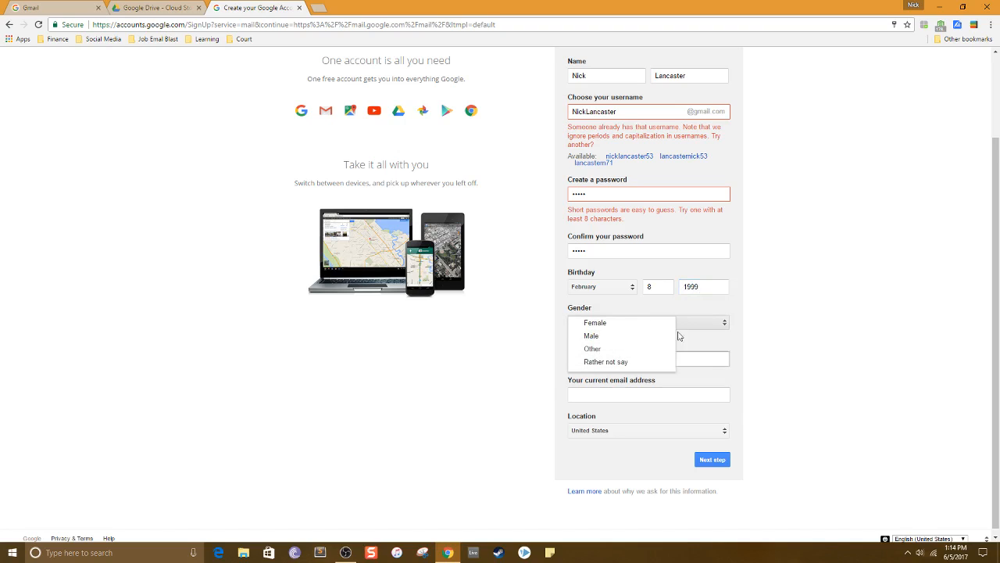
left_click(872, 228)
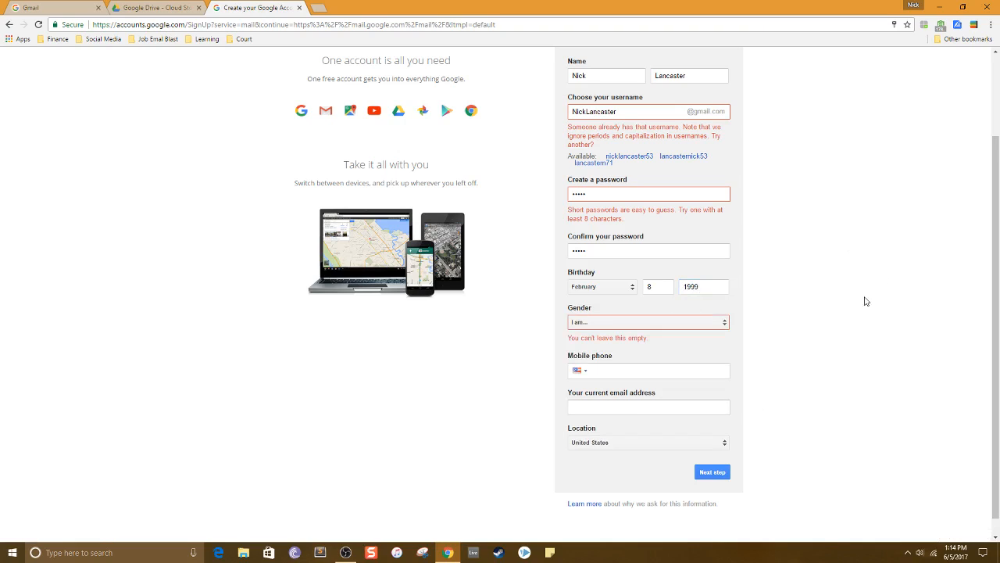
left_click(686, 370)
left_click(702, 375)
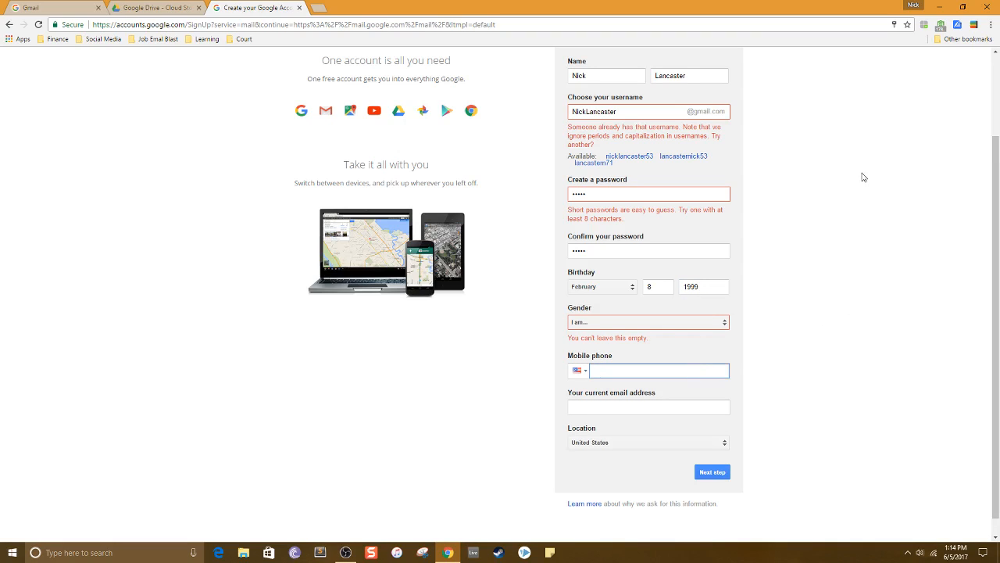
left_click_drag(611, 358, 774, 336)
left_click(674, 406)
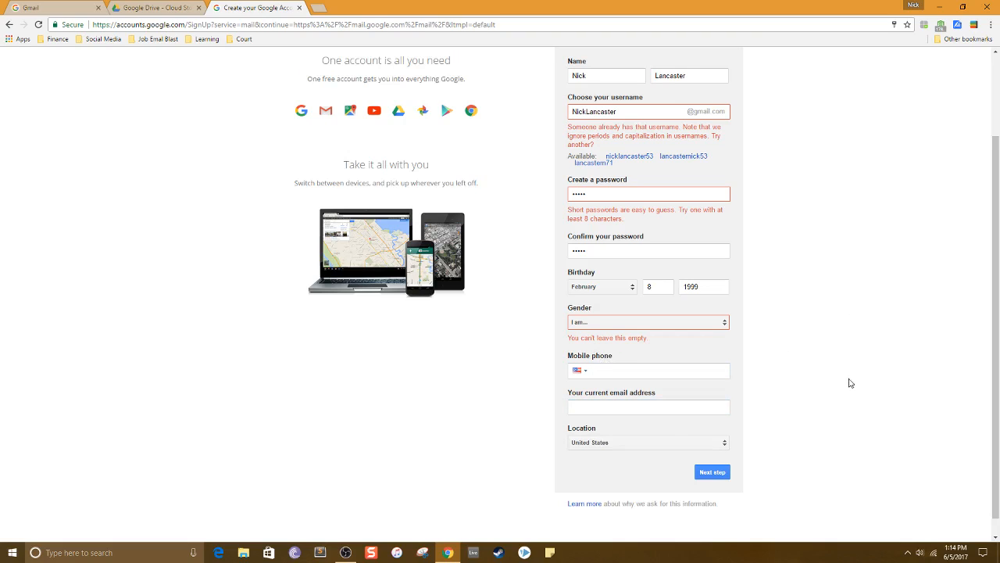
left_click(699, 450)
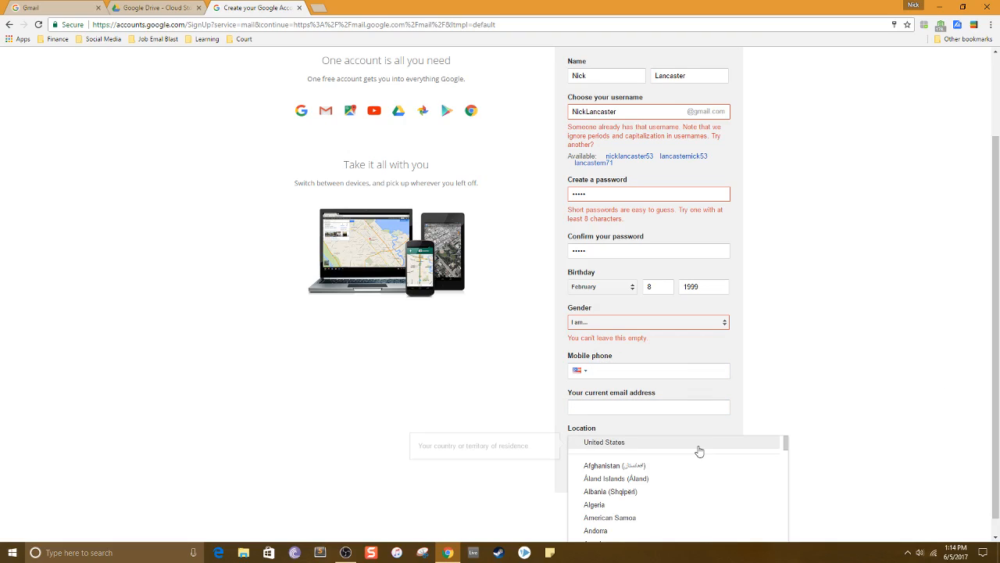
left_click(623, 451)
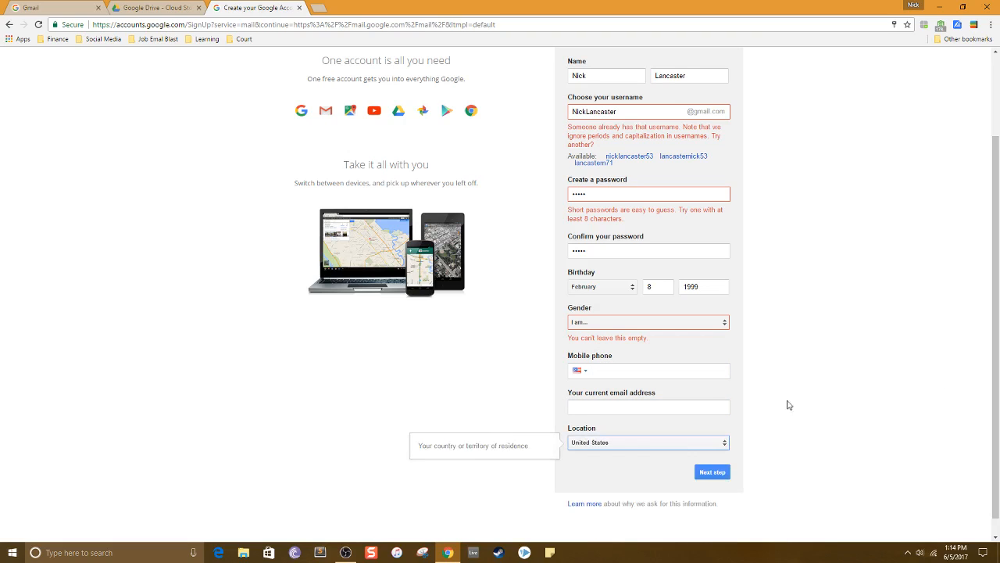
Close the sign-up tab and sign in to Gmail in the existing Gmail tab with the saved password.
left_click(297, 9)
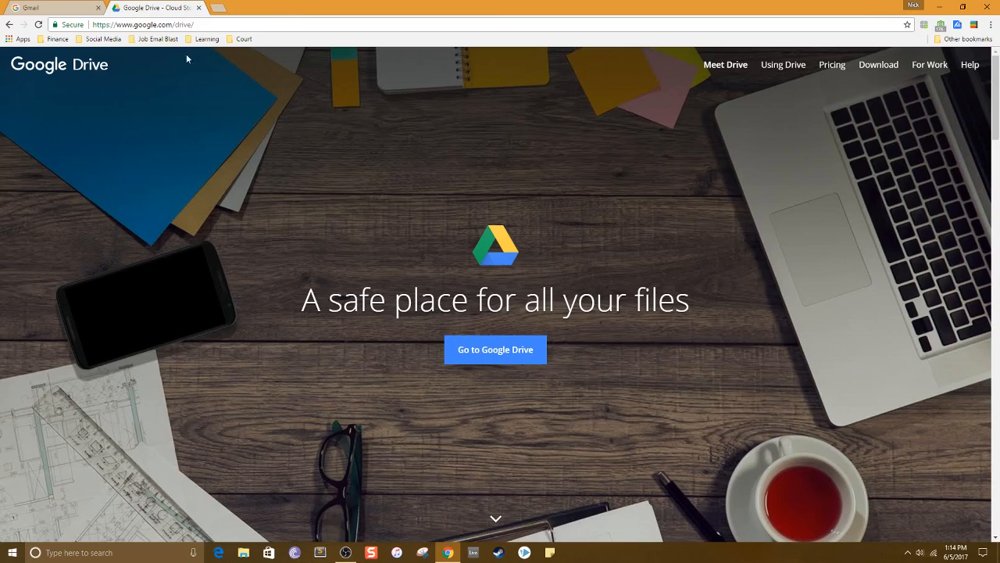
left_click(61, 6)
left_click(497, 191)
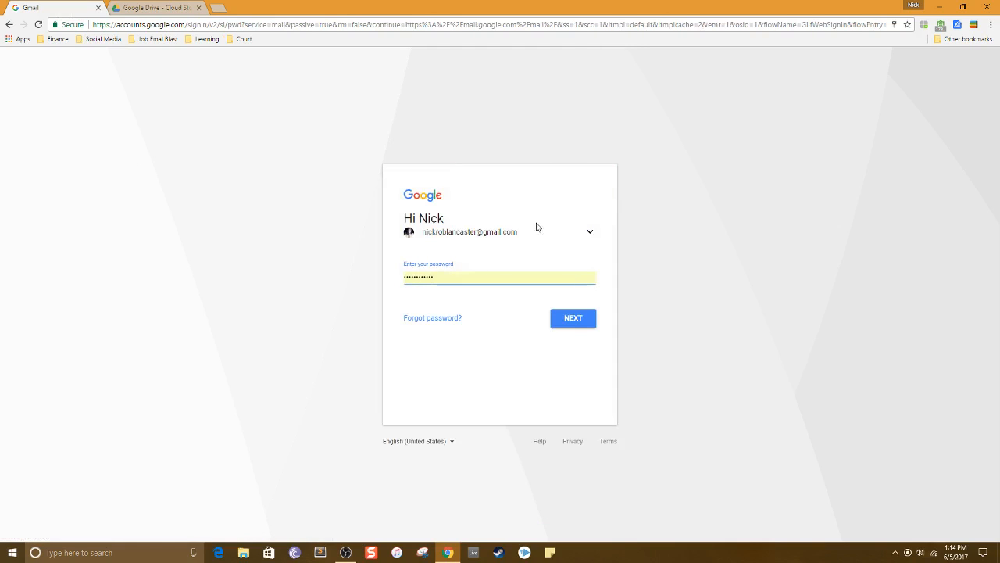
left_click(565, 320)
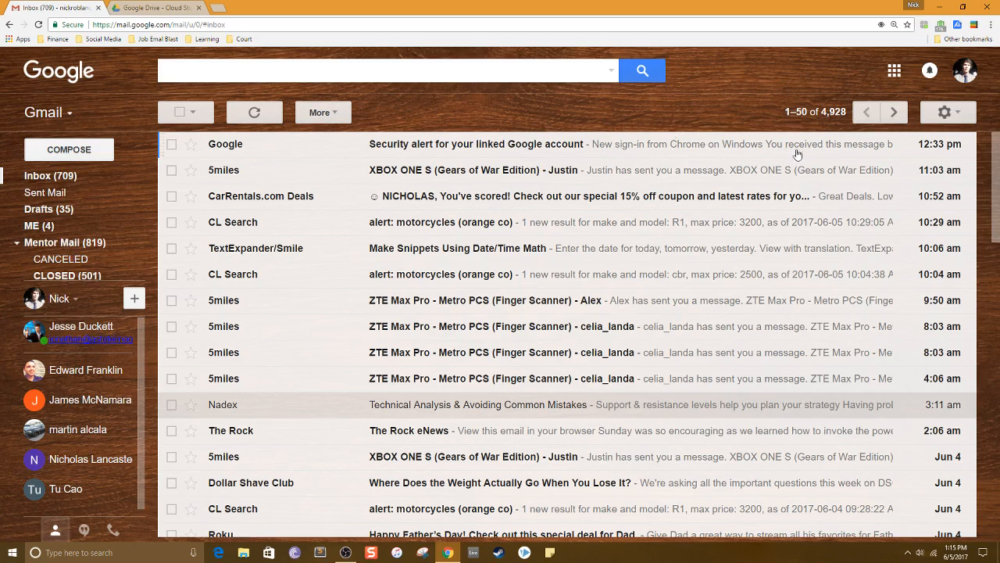
Open Google Drive from the Google apps launcher.
left_click(894, 72)
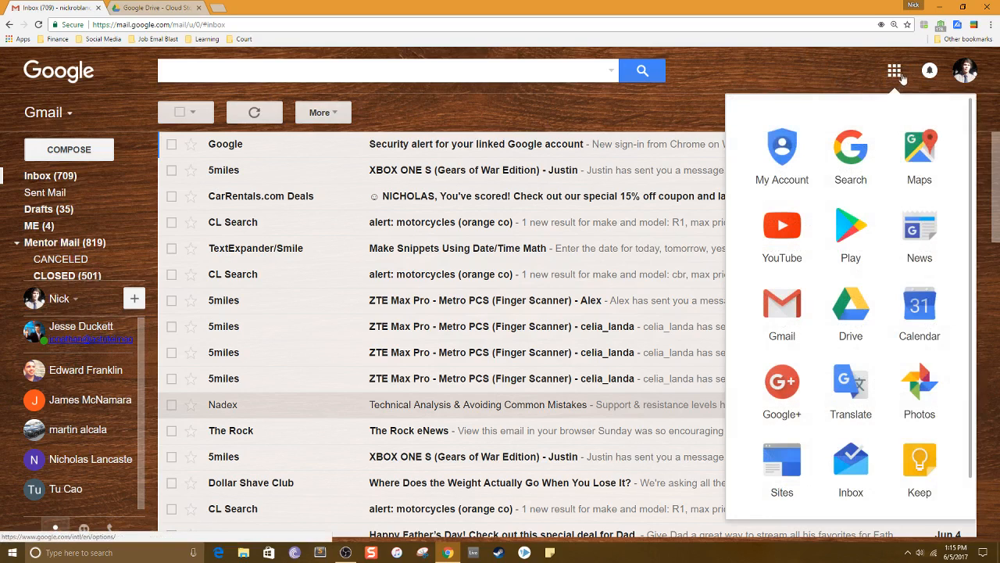
left_click(843, 315)
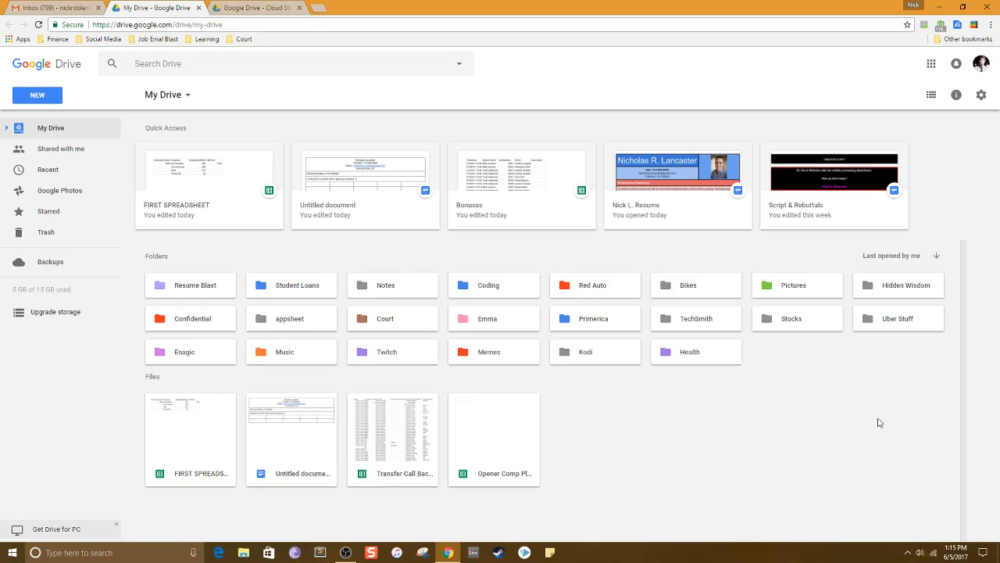
Create a new Google Docs document from Drive.
mouse_move(56, 291)
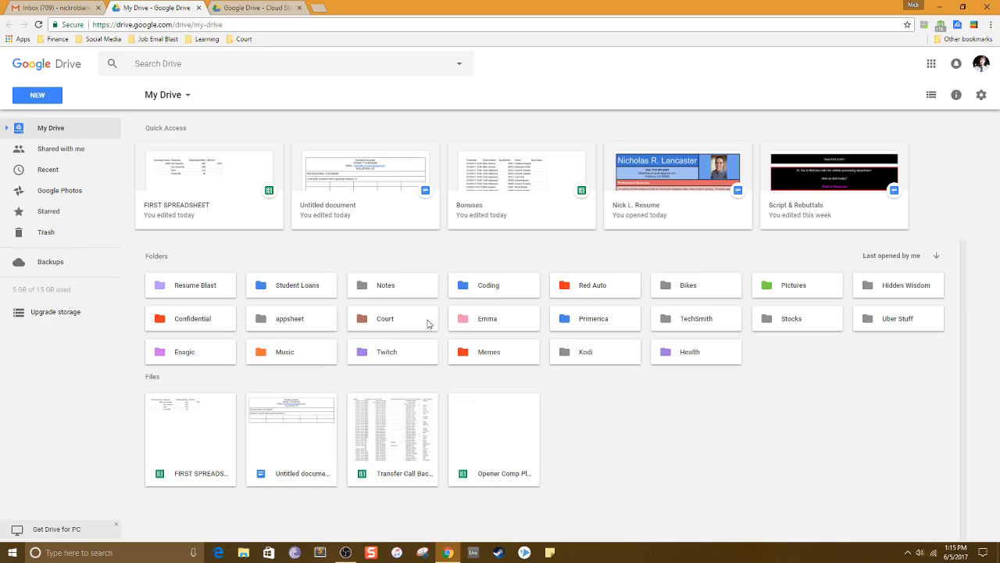
left_click(37, 99)
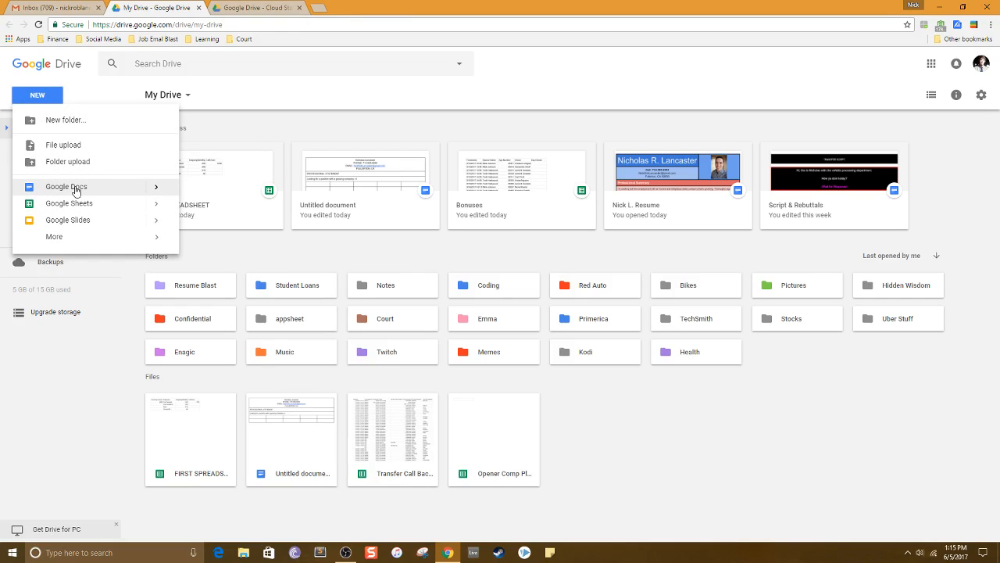
left_click(66, 187)
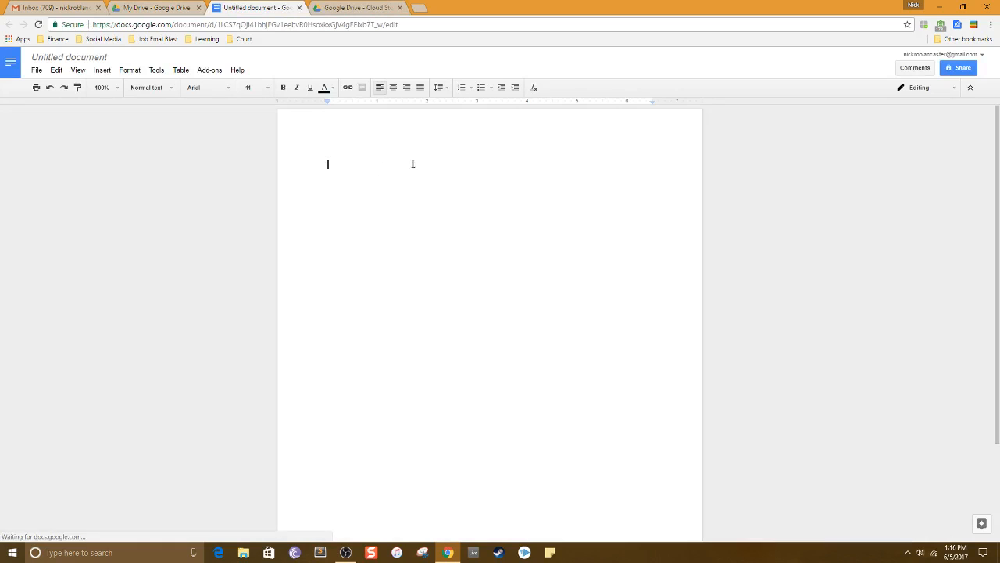
left_click(36, 70)
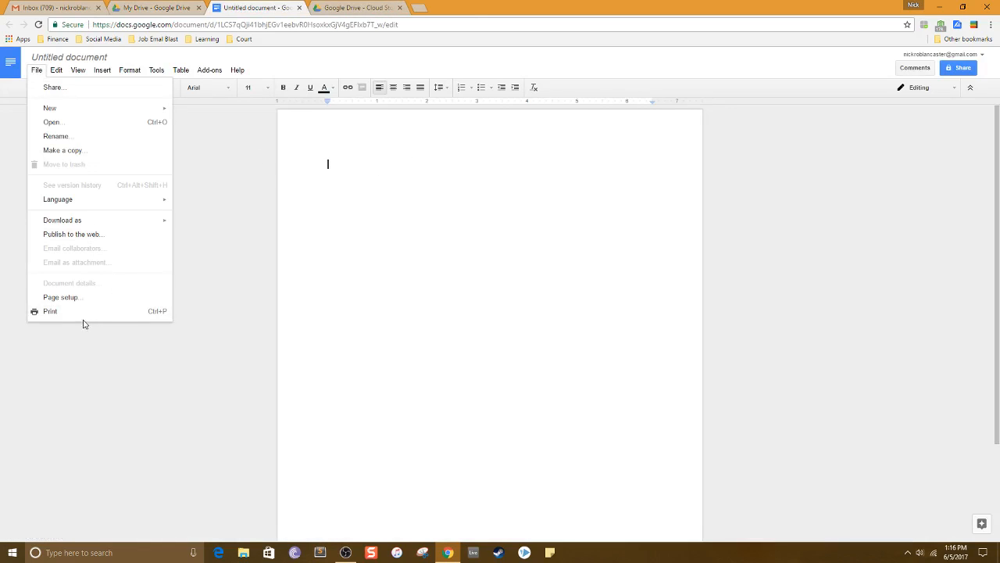
left_click(73, 298)
left_click(576, 255)
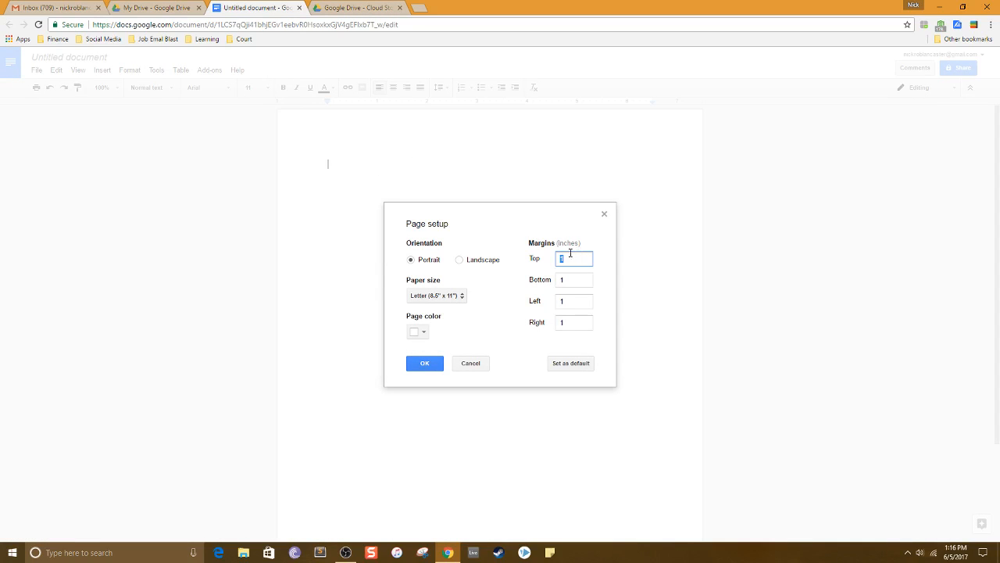
left_click(469, 363)
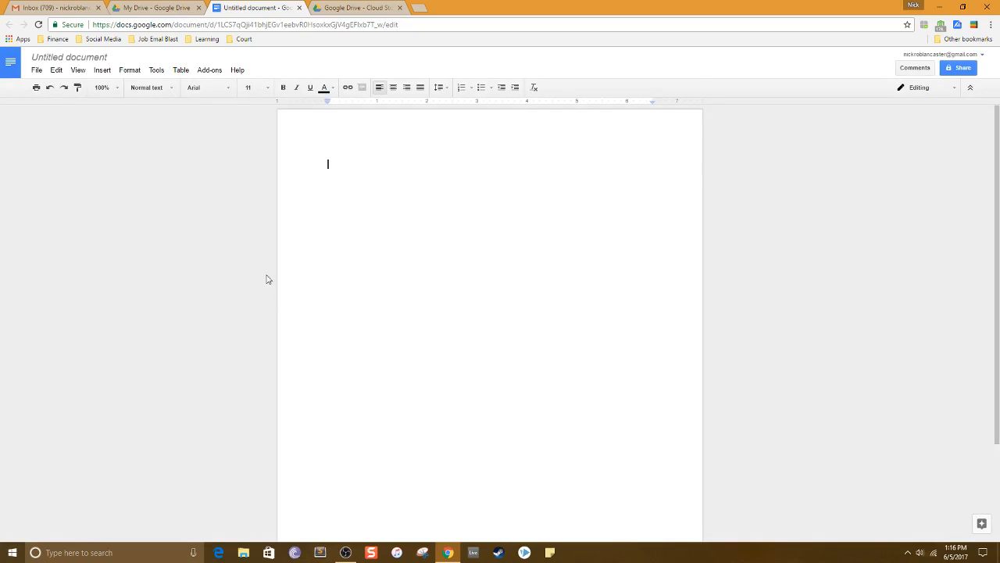
Set the top, bottom, left and right page margins to .25 inches in Page setup.
left_click(35, 70)
left_click(75, 301)
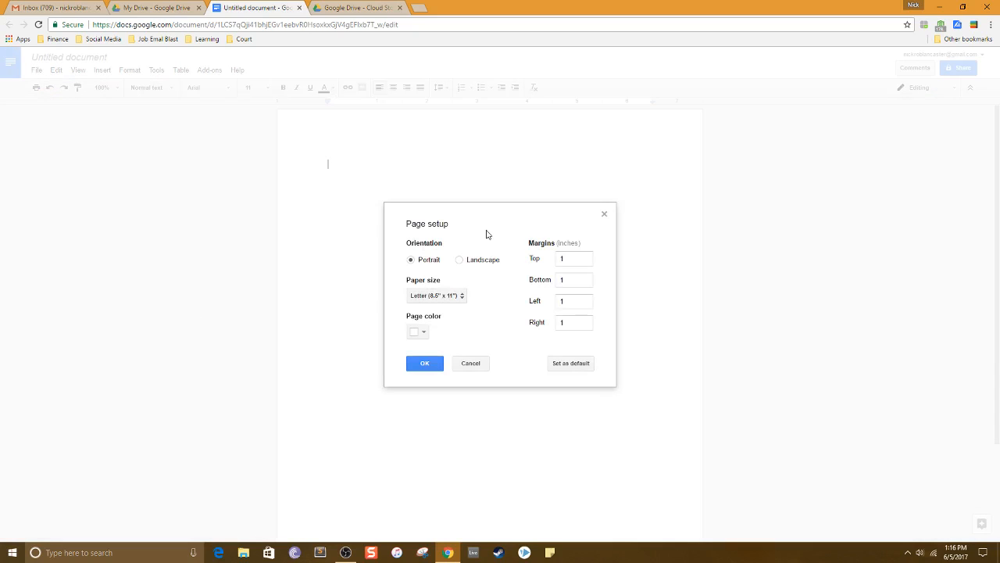
left_click(576, 257)
type(".25")
key("ctrl+a")
key("ctrl+c")
double_click(566, 281)
key("ctrl+v")
double_click(575, 302)
key("ctrl+v")
double_click(571, 329)
key("ctrl+v")
left_click(421, 365)
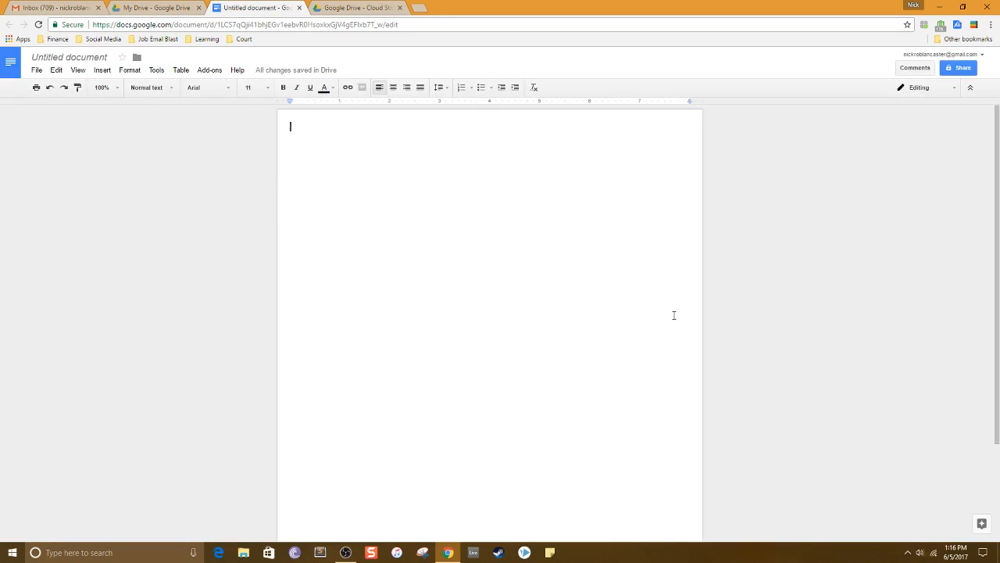
Insert a 5 x 4 table into the blank document.
left_click(107, 71)
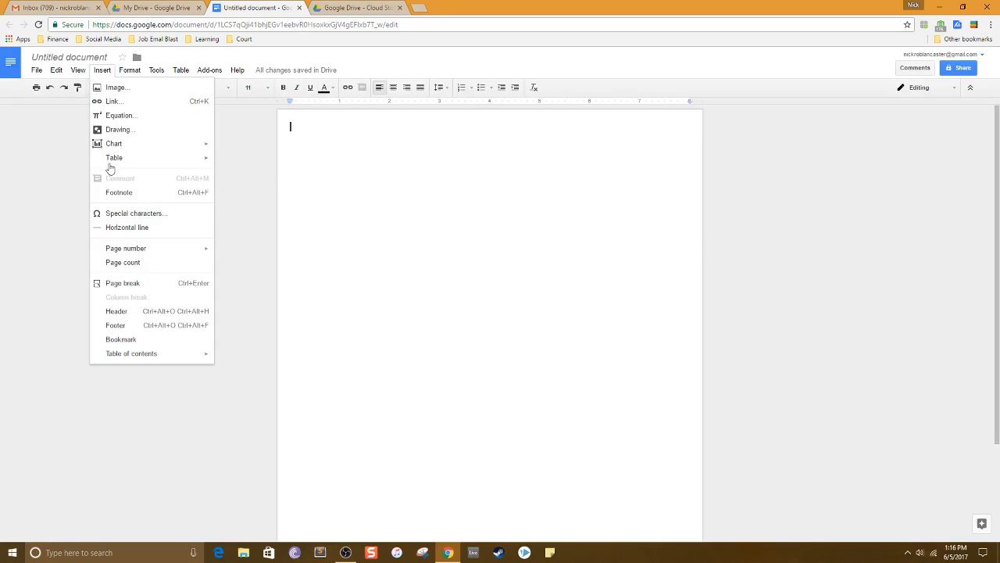
mouse_move(114, 157)
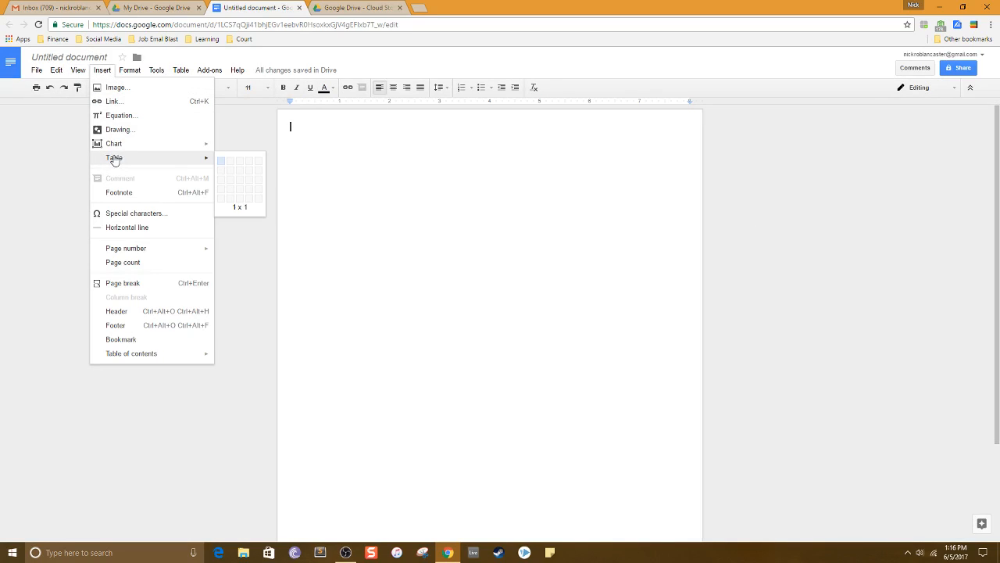
left_click(258, 194)
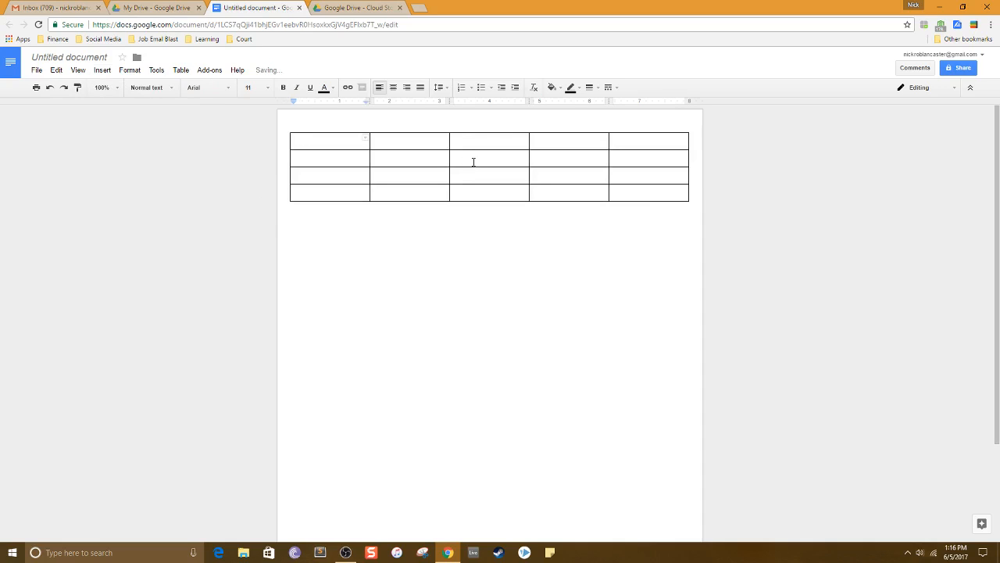
left_click(102, 69)
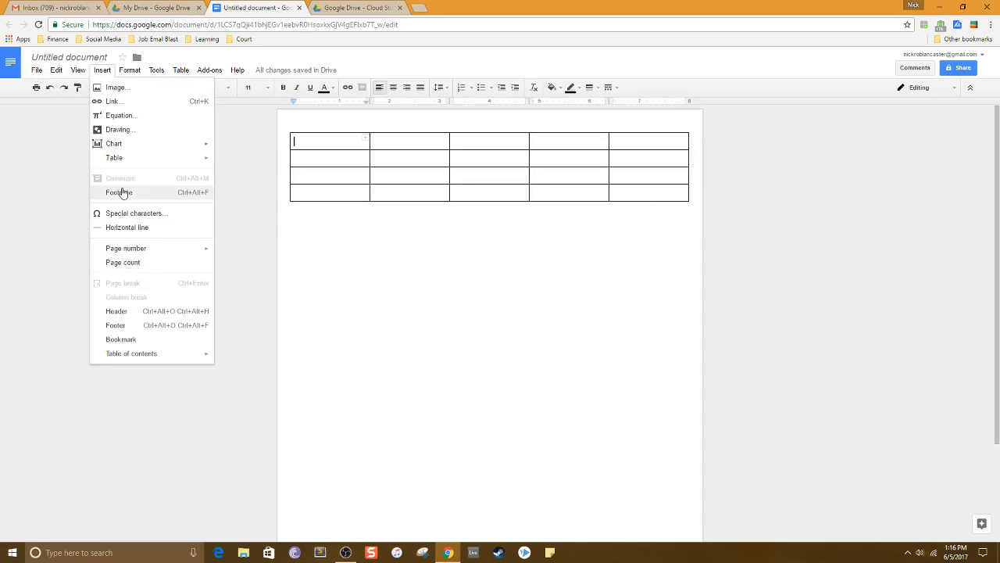
mouse_move(119, 160)
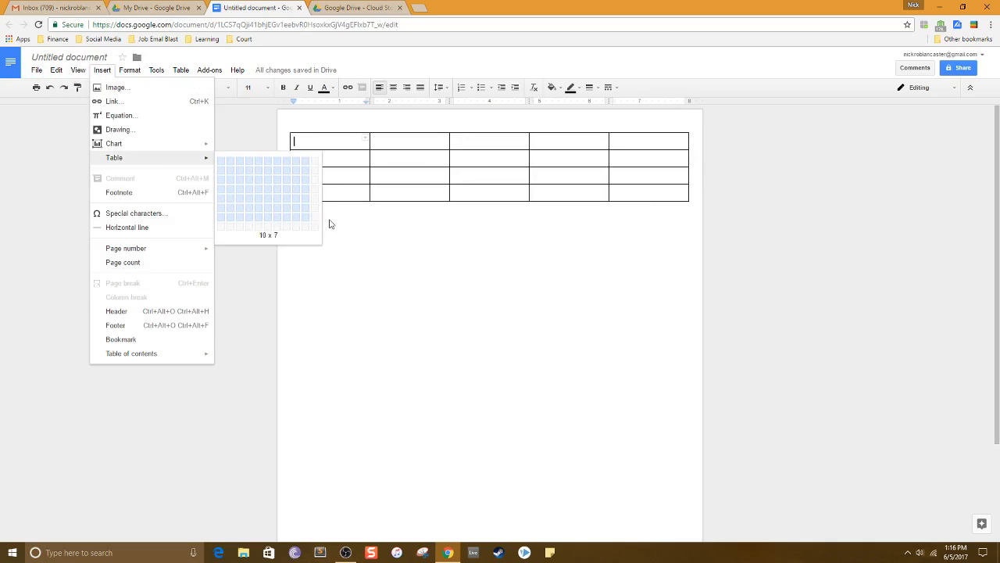
left_click(536, 240)
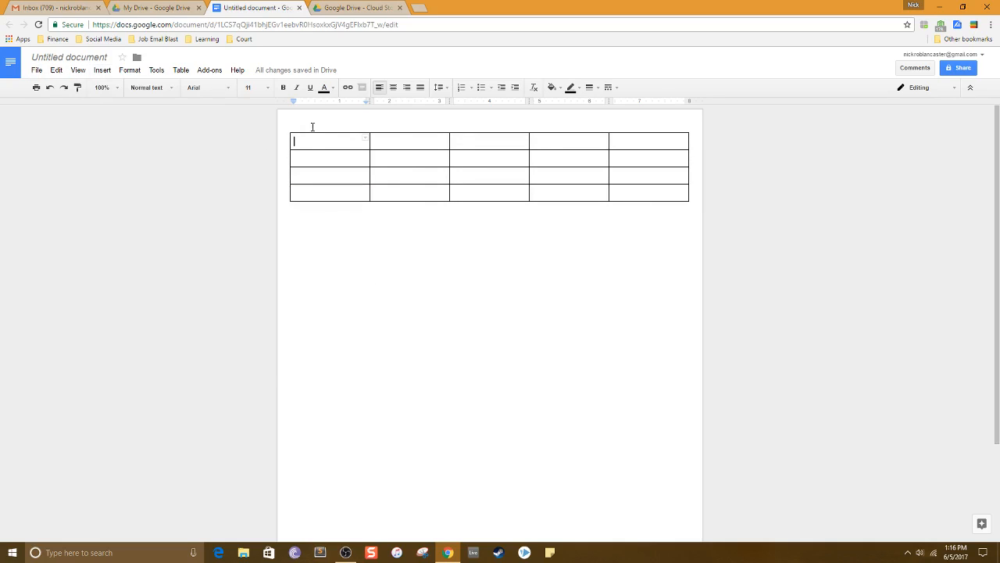
Merge all cells of the table's first row into one cell.
left_click_drag(352, 144, 639, 145)
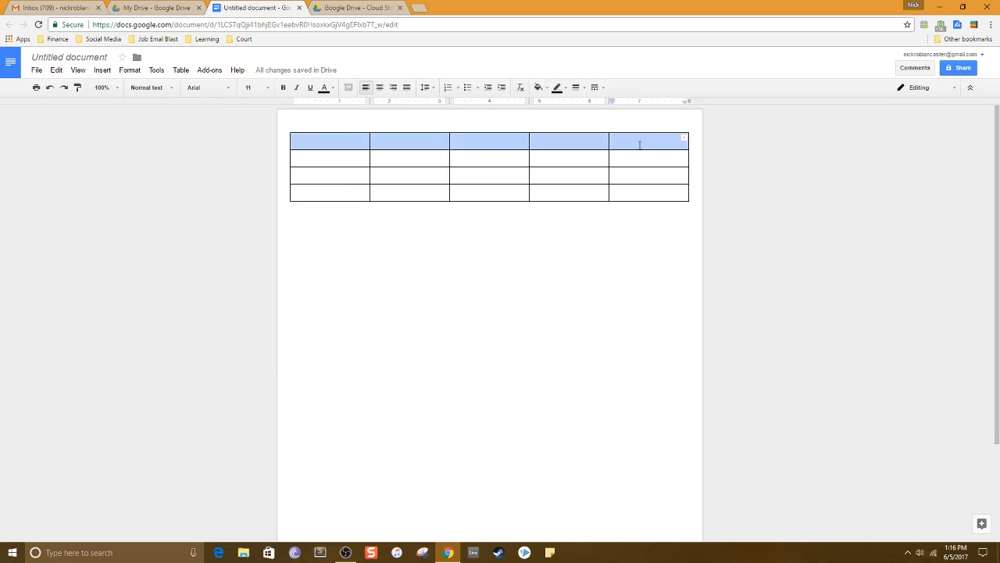
left_click(512, 160)
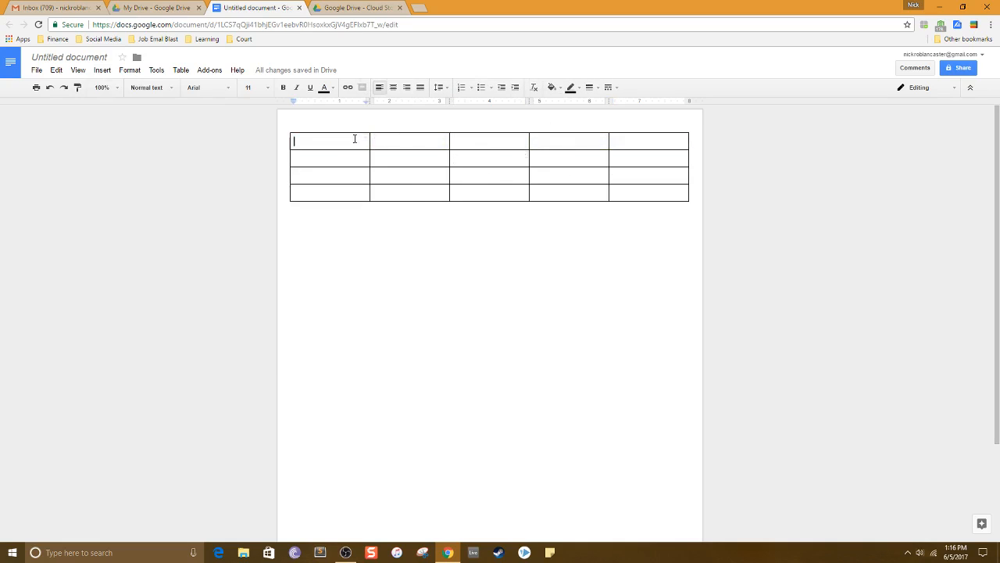
left_click_drag(355, 136, 634, 141)
right_click(634, 141)
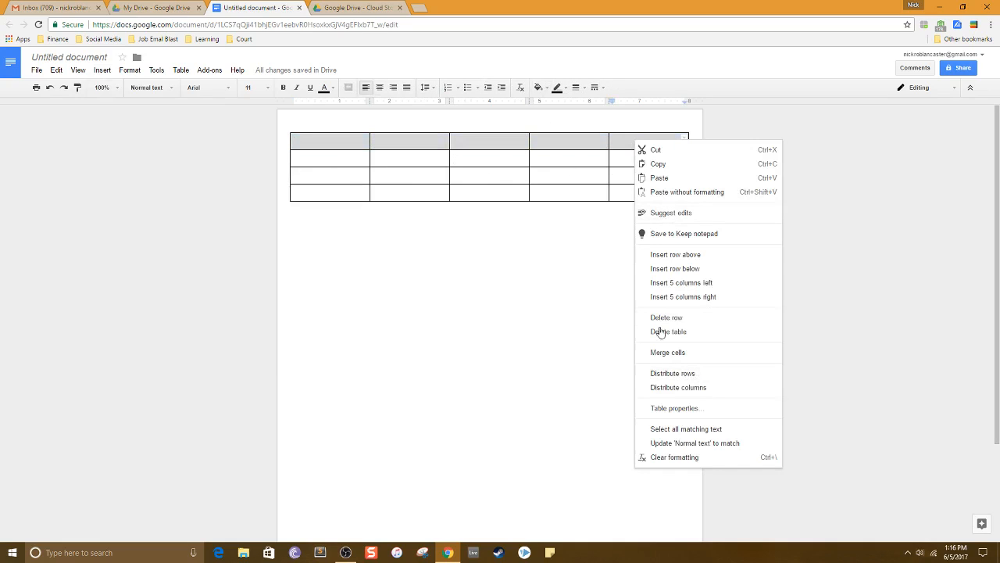
left_click(669, 353)
In the merged top row, enter the applicant's full name and, on the next line, the e-mail address.
left_click(525, 146)
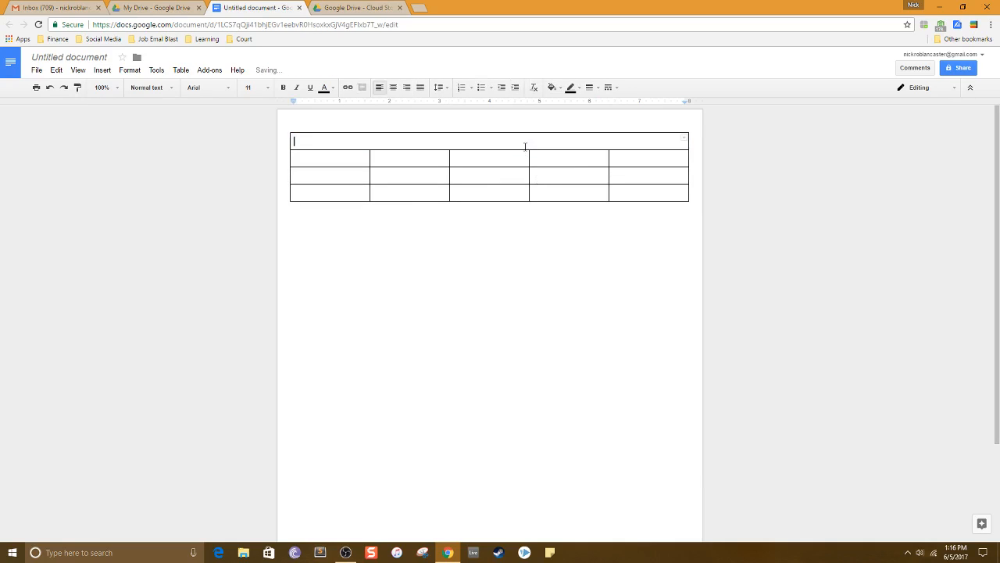
key("Return")
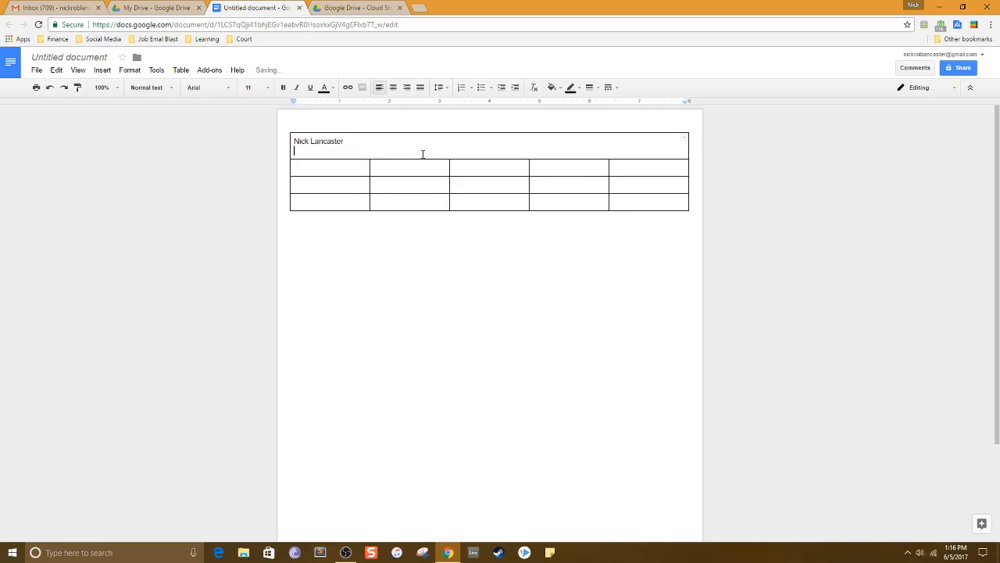
type("Email@email.com")
key("Return")
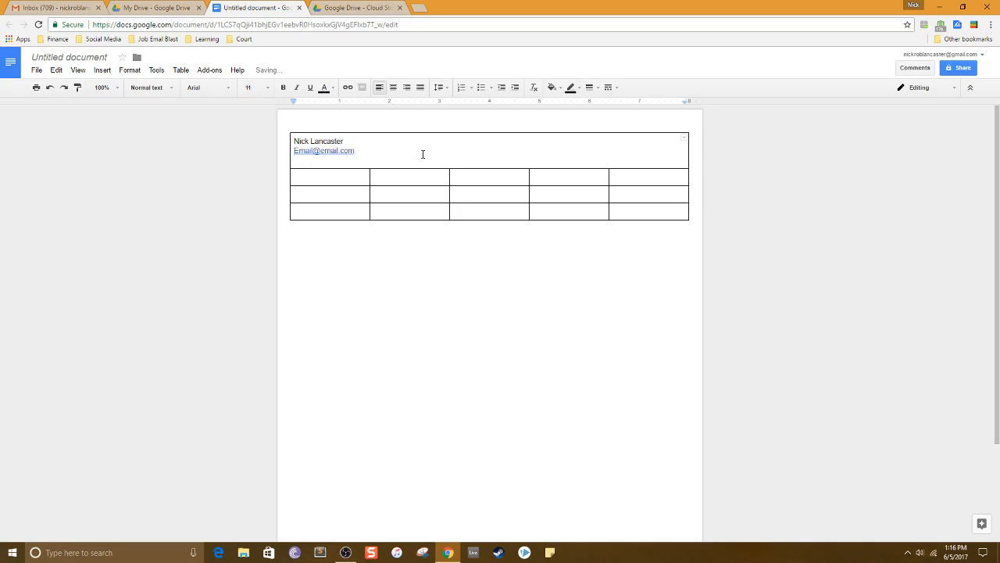
Add the phone number and the city and state on the following lines of the top row.
type("555-555-55554")
key("Return")
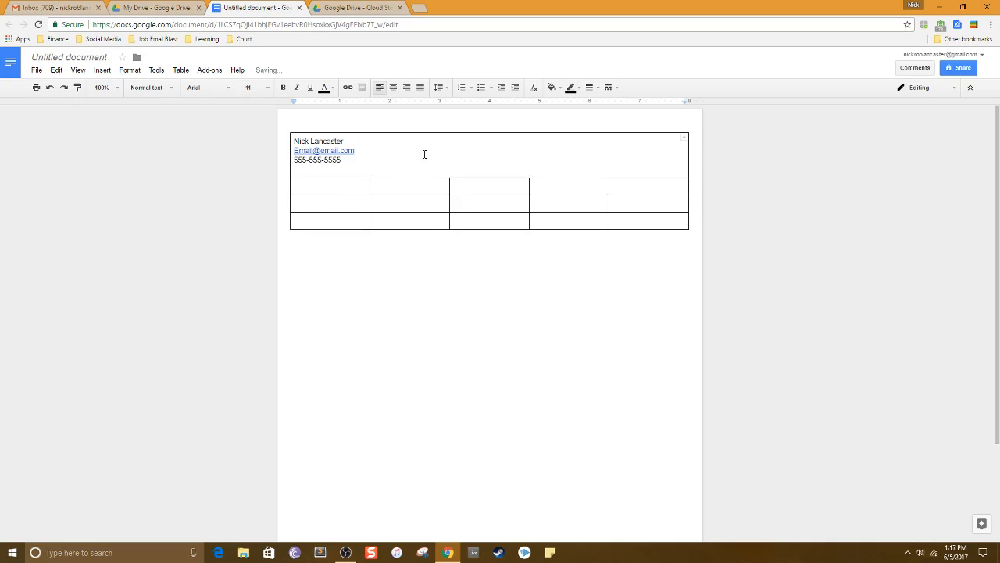
type("FULLERTON, CA")
Select the contact details in the top row and center them.
left_click_drag(384, 170, 293, 139)
left_click(393, 87)
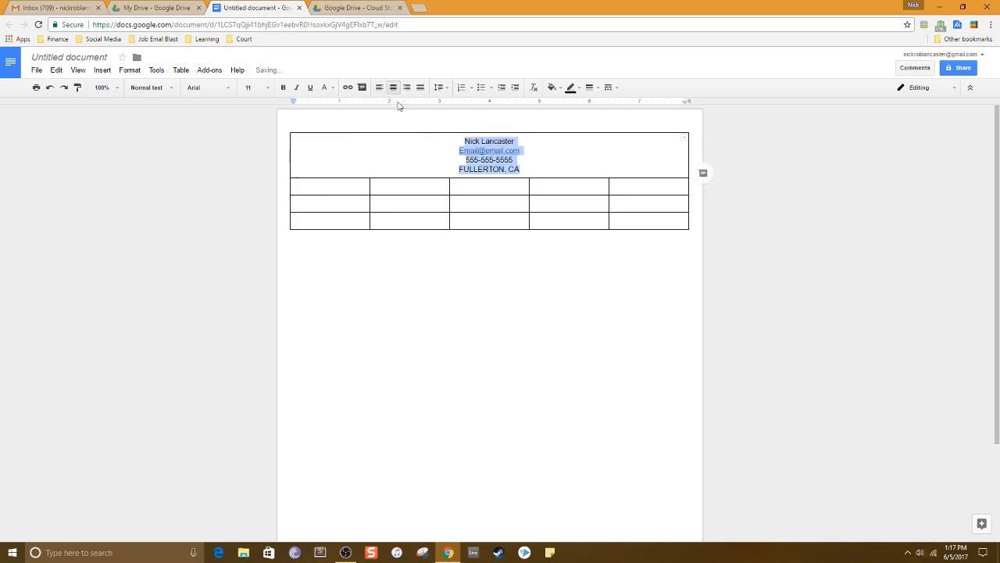
left_click(542, 162)
Merge the cells of the table's second row into one cell.
left_click_drag(357, 186, 630, 186)
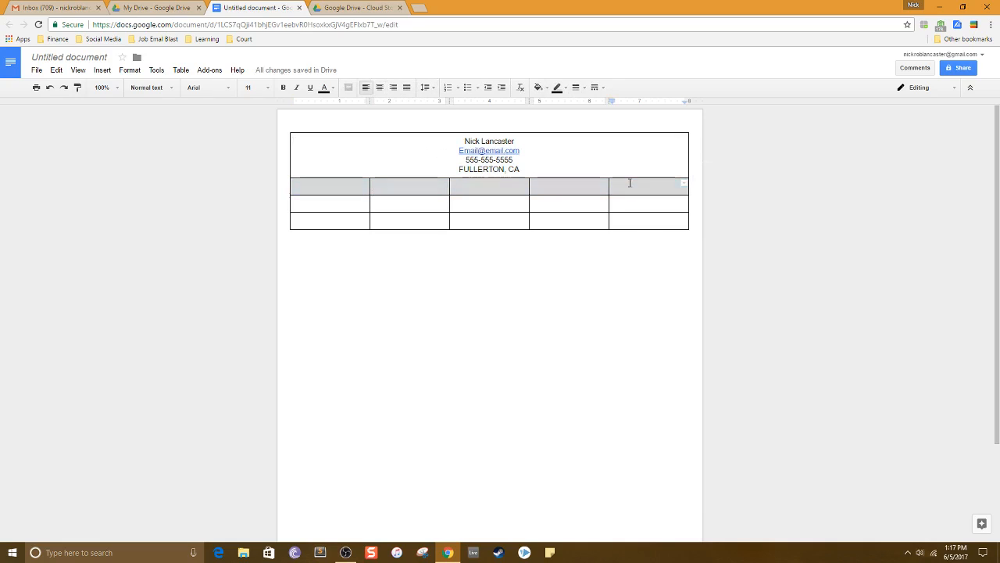
right_click(630, 186)
left_click(666, 394)
left_click(493, 189)
Enter the heading "Professional Summary" in the second row and correct its spelling.
type("P")
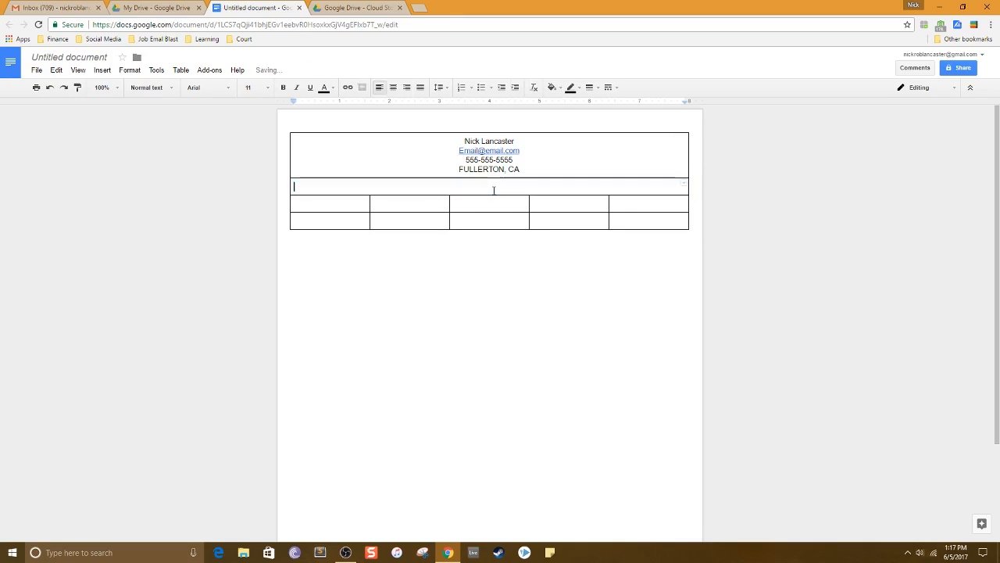
type("roffes")
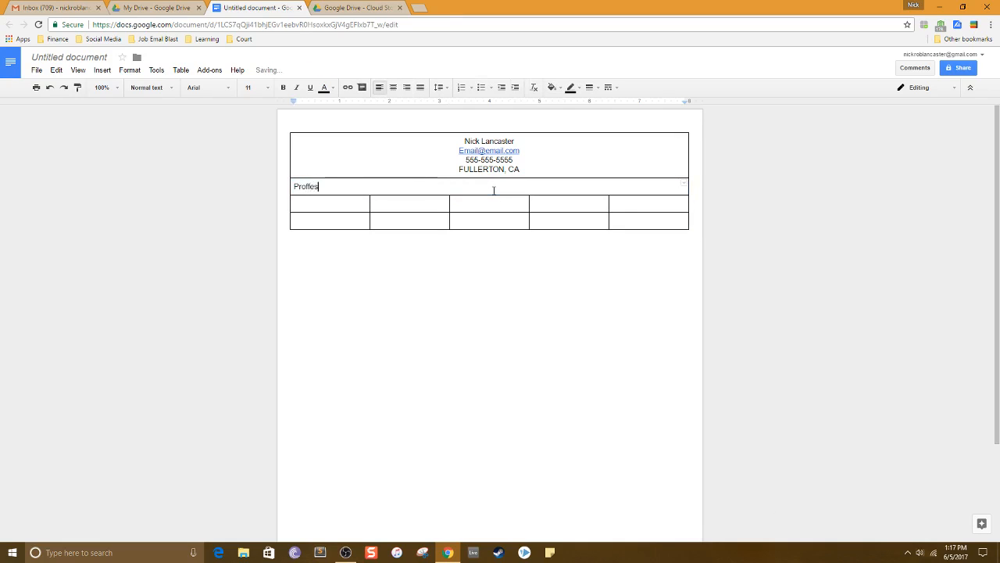
type("sional Summary")
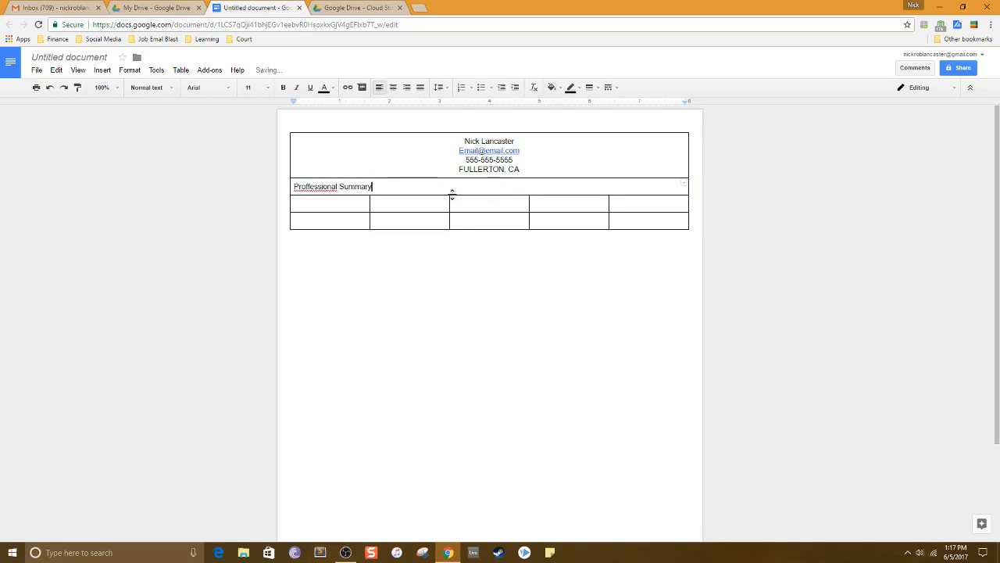
right_click(317, 188)
left_click(352, 89)
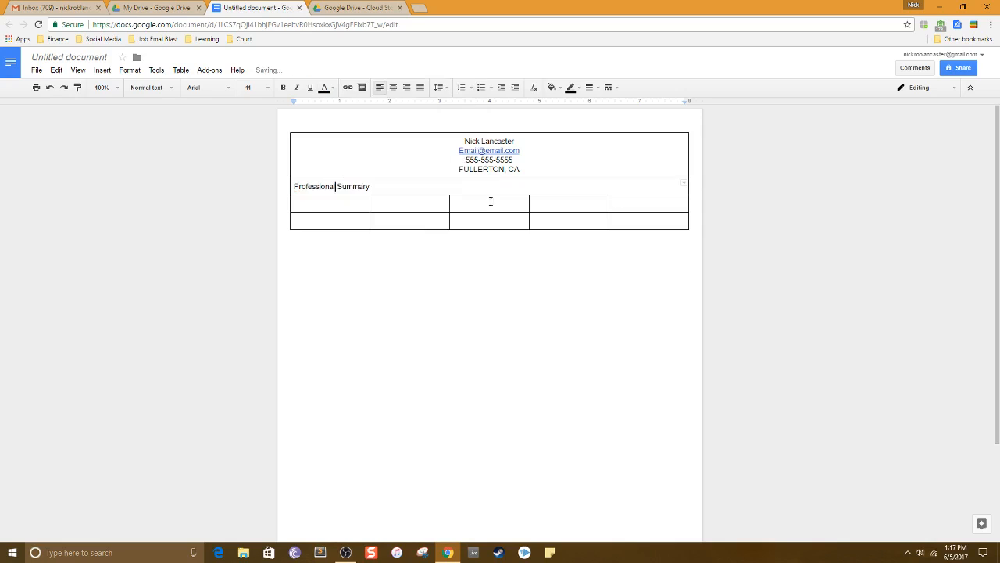
Merge the cells of the table's third row into one cell.
left_click_drag(328, 203, 625, 208)
right_click(625, 208)
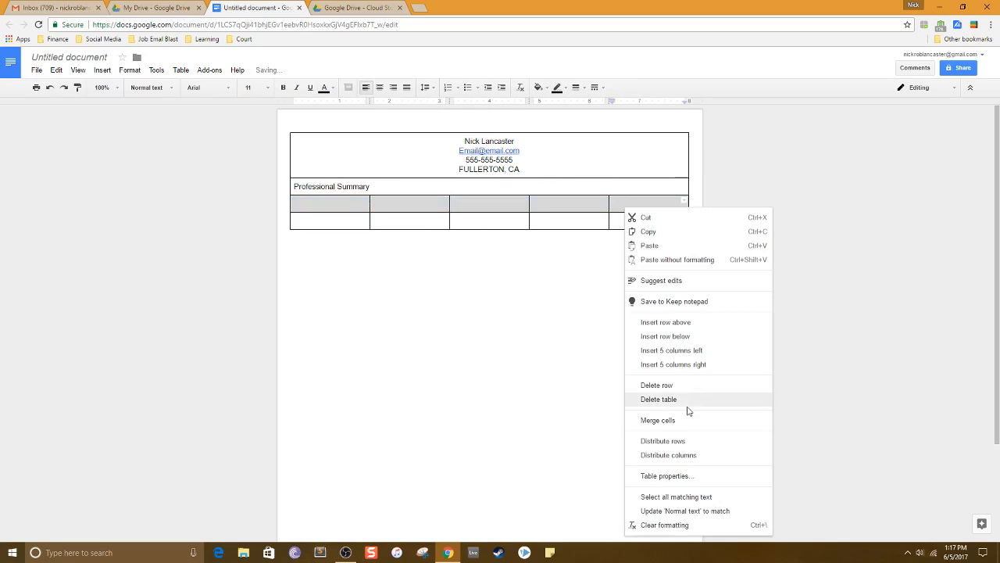
left_click(664, 420)
left_click(448, 204)
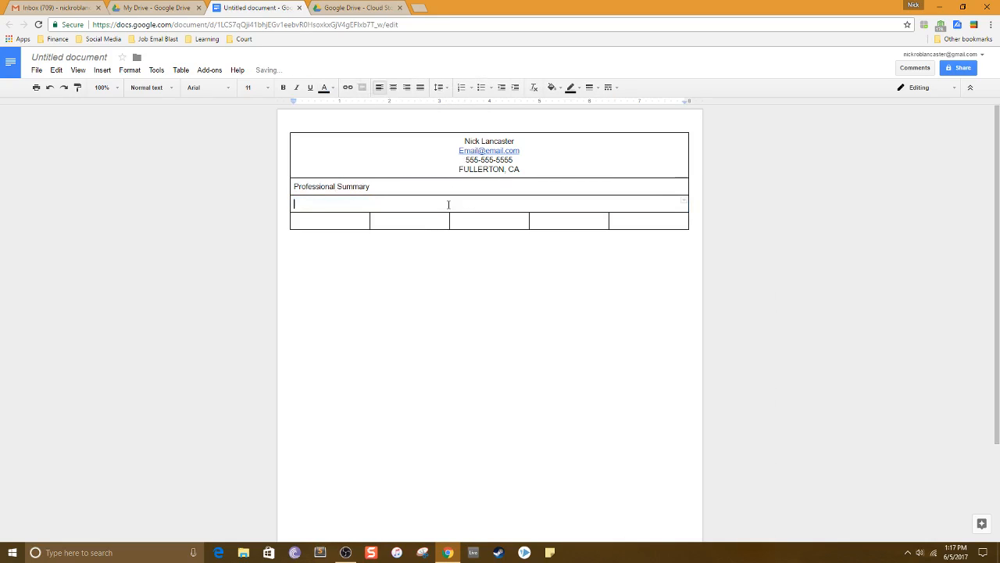
Write "Looking for a position with a growing company. Great with computers." in the third row.
type("Looking for a position with a growin")
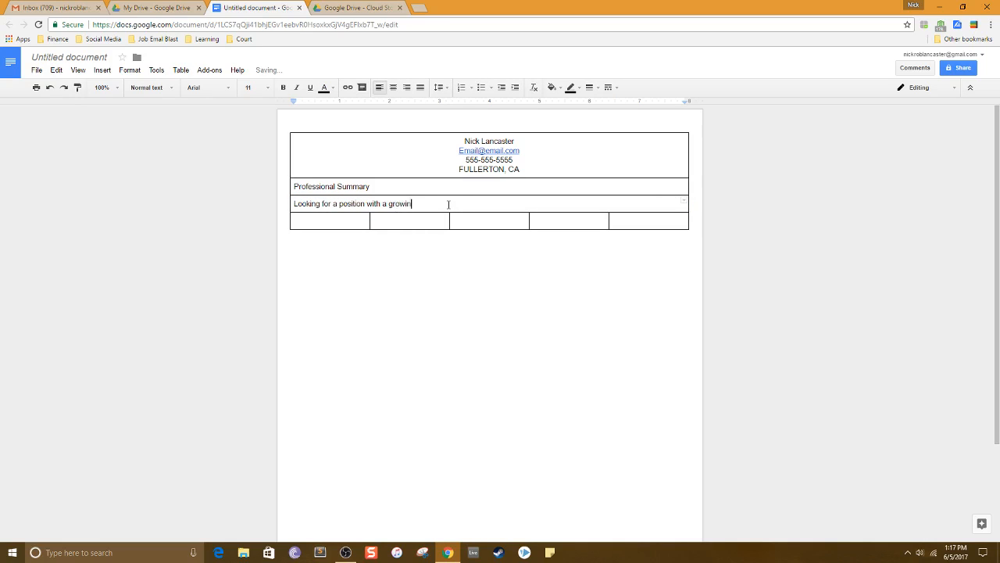
type("g company. Great with computers.")
Merge the cells of the table's fourth row into one cell.
left_click_drag(341, 216, 665, 226)
right_click(665, 224)
left_click(697, 427)
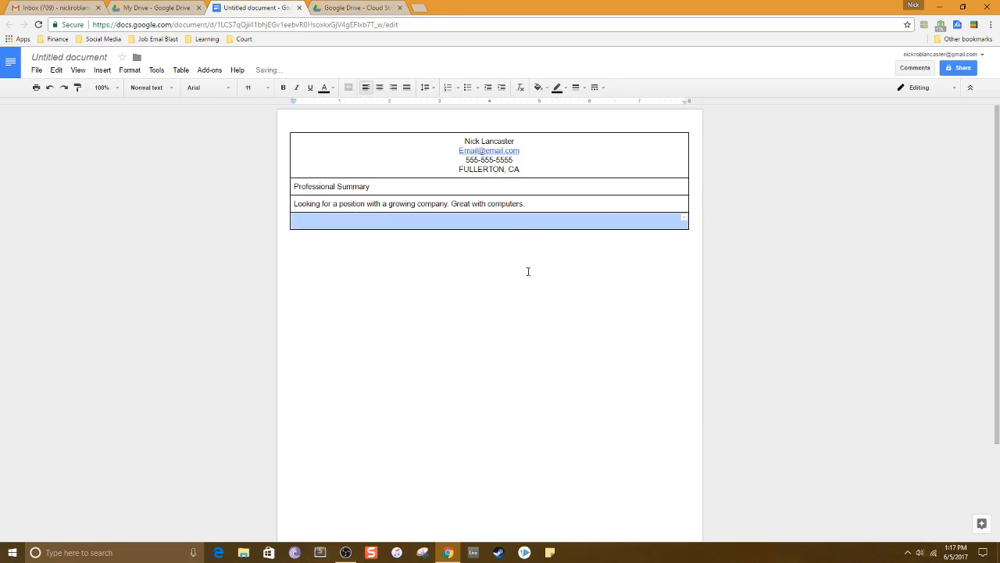
left_click(502, 220)
Enter "Work History" in the fourth row and insert a new row below it.
type("Work H")
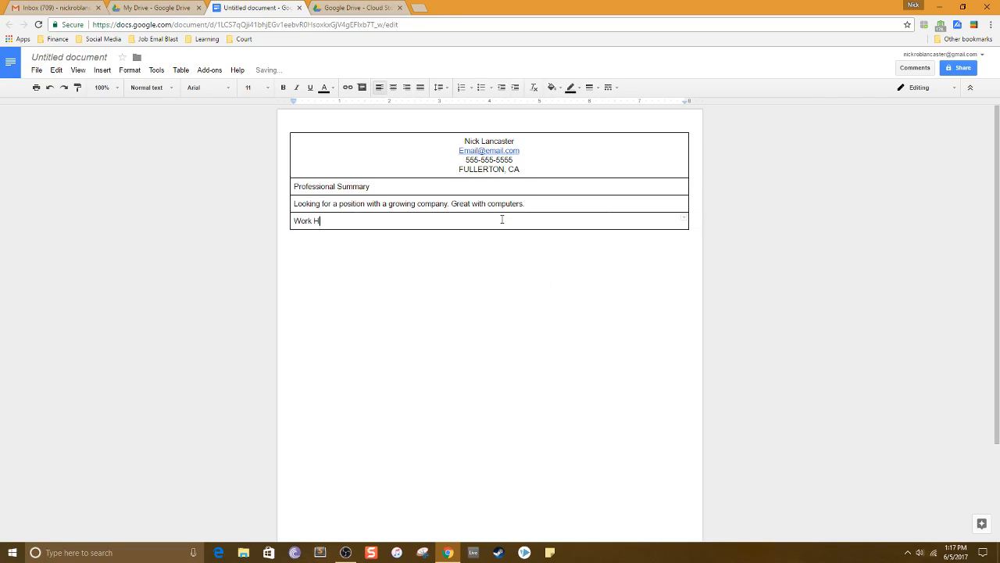
type("istory")
right_click(502, 220)
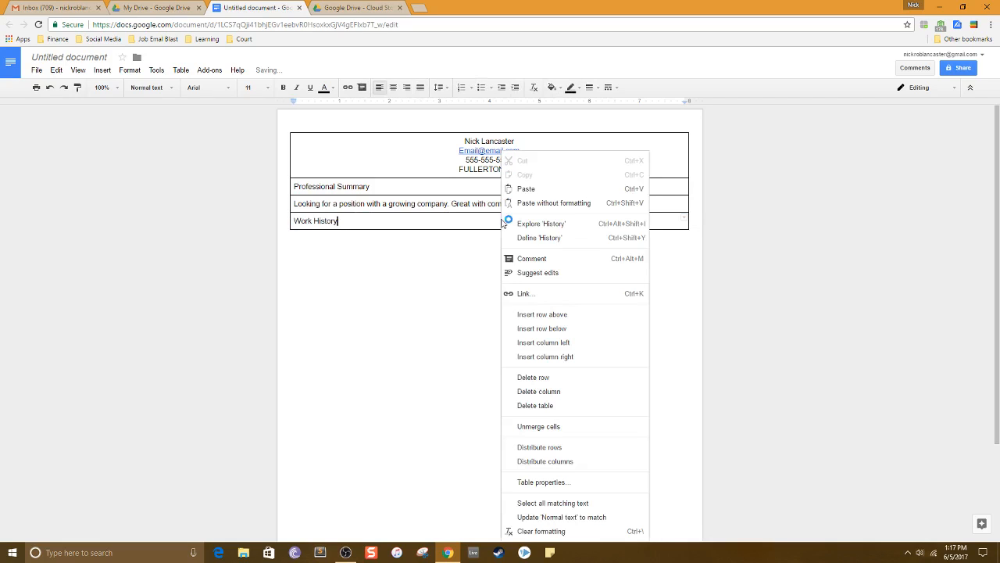
left_click(542, 329)
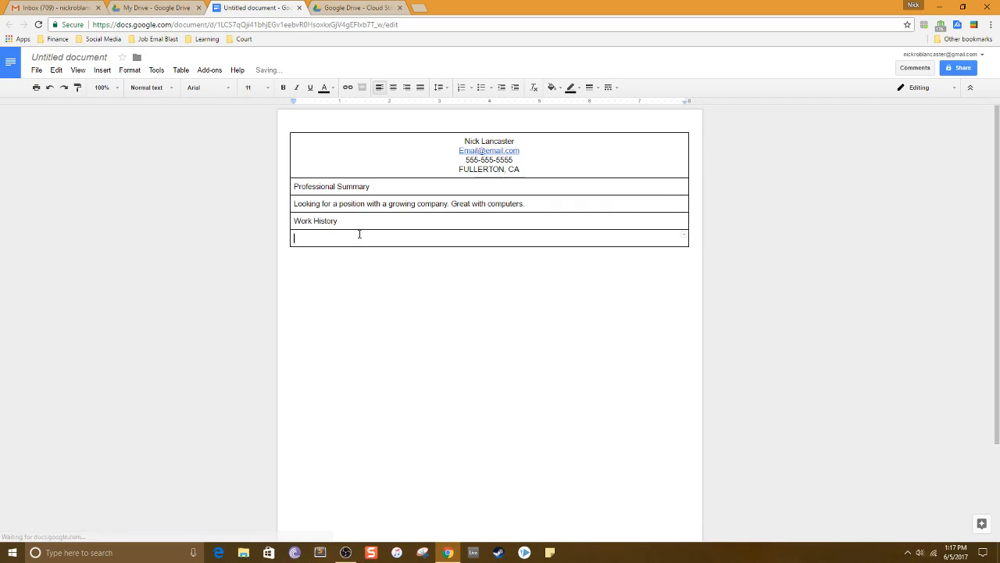
Unmerge the new row's cells and enter "Mcdonalds" in its first cell.
right_click(359, 236)
left_click(424, 427)
double_click(337, 238)
type("M")
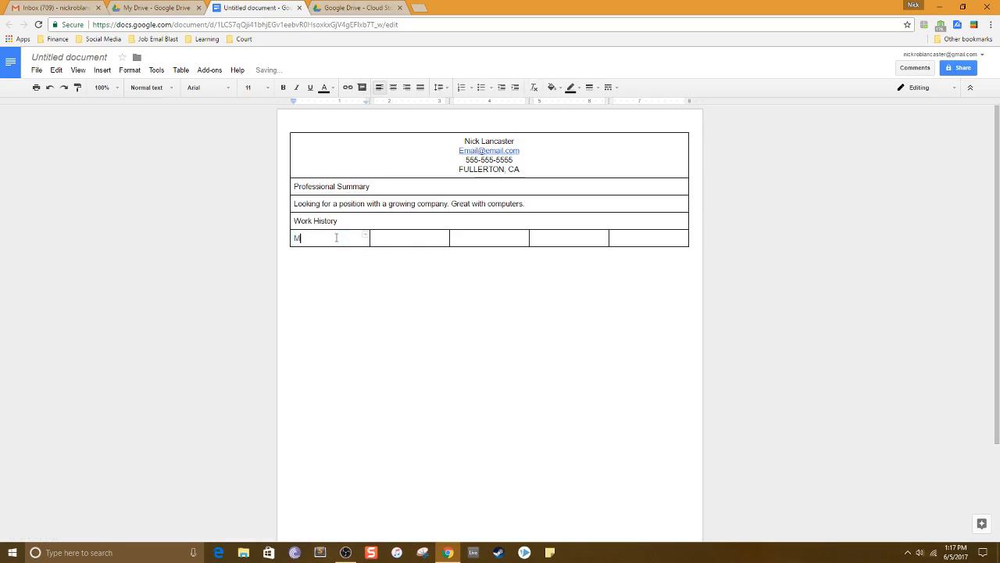
type("cdonalds")
key("Tab")
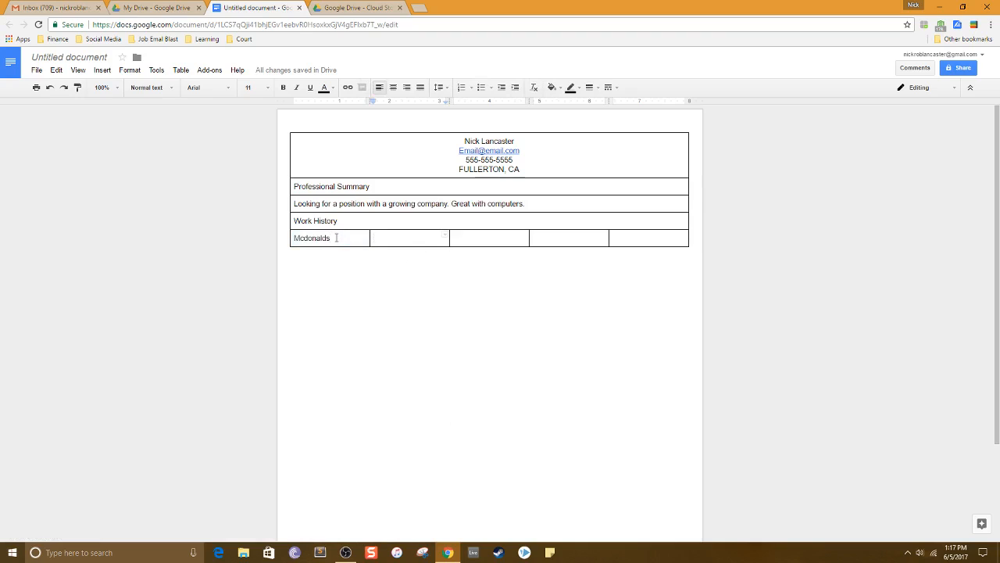
Merge the new row's second and third cells and enter "Job Duties" there.
left_click_drag(408, 245, 484, 239)
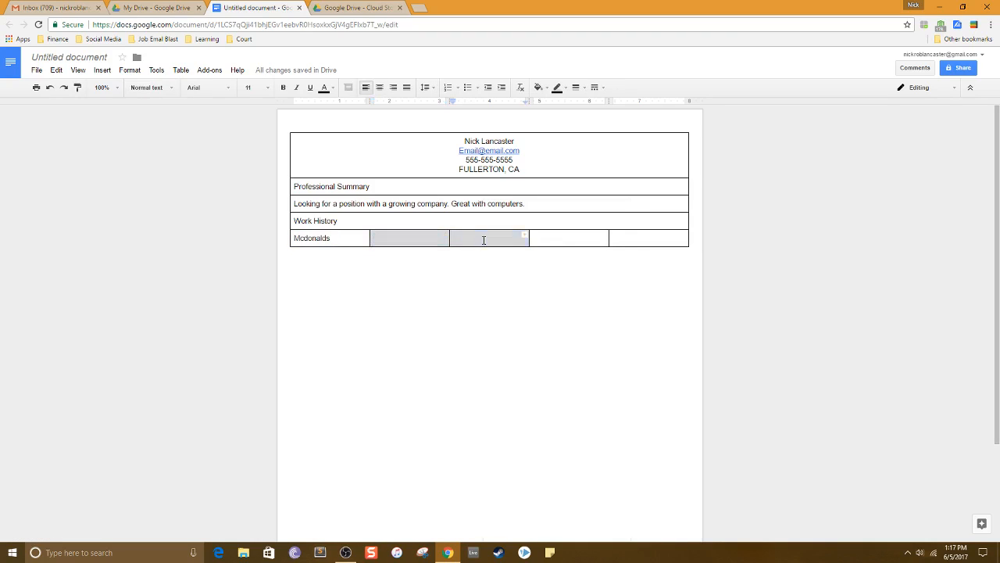
right_click(484, 240)
left_click(526, 422)
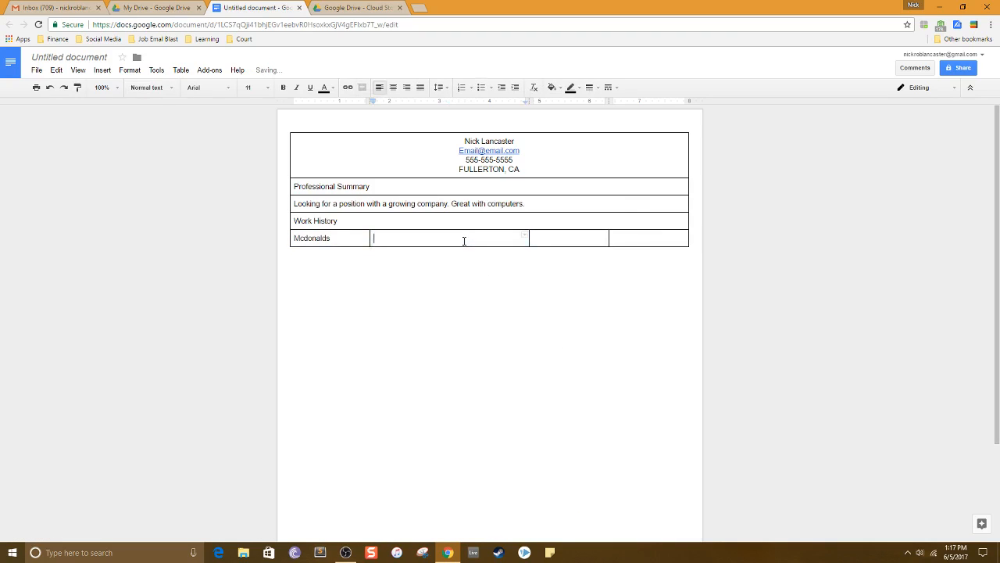
type("Job Duties")
key("Tab")
Fill the last two cells of the row with "Start of Employment" and "End of Employment".
triple_click(562, 240)
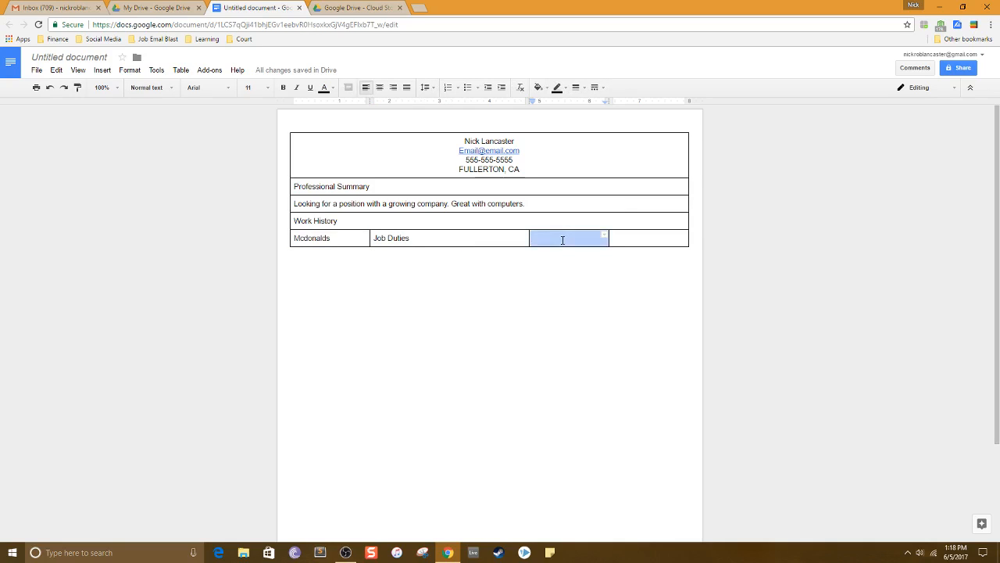
type("Start")
key("Tab")
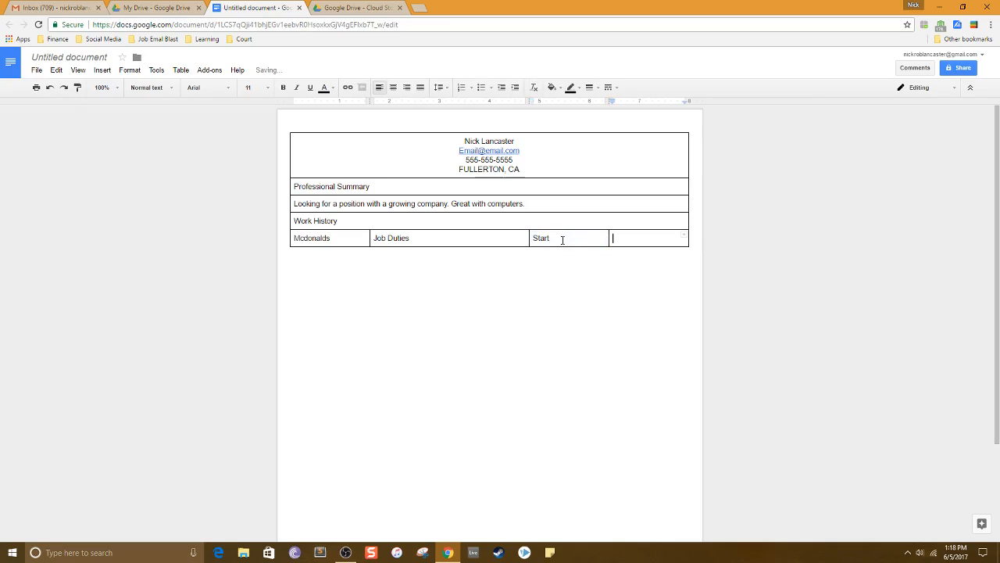
type("End")
left_click(562, 240)
type("of Employment")
key("Tab")
type("End of Employmen")
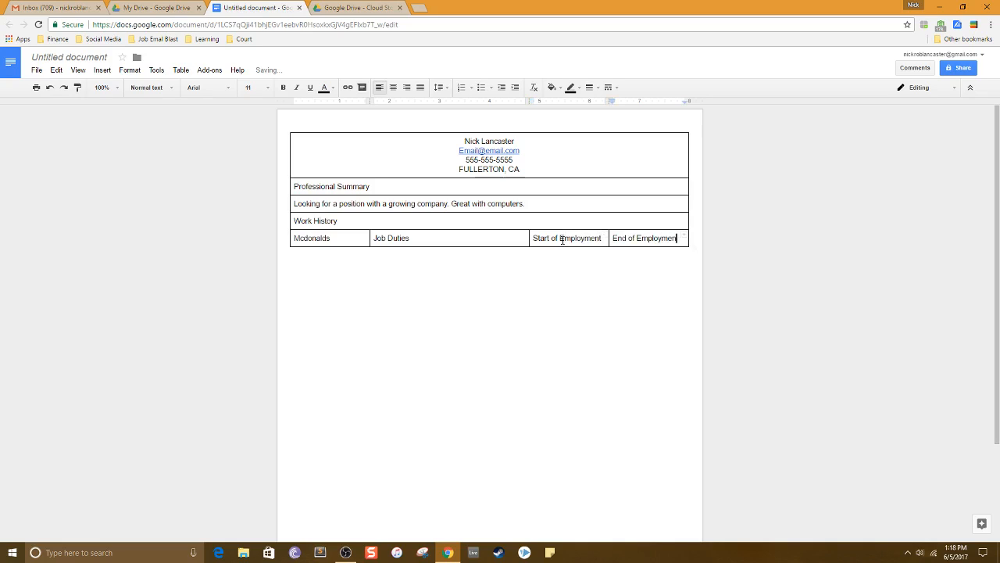
Replace "Mcdonalds" with "Employer" in the first cell of the work history row.
right_click(562, 240)
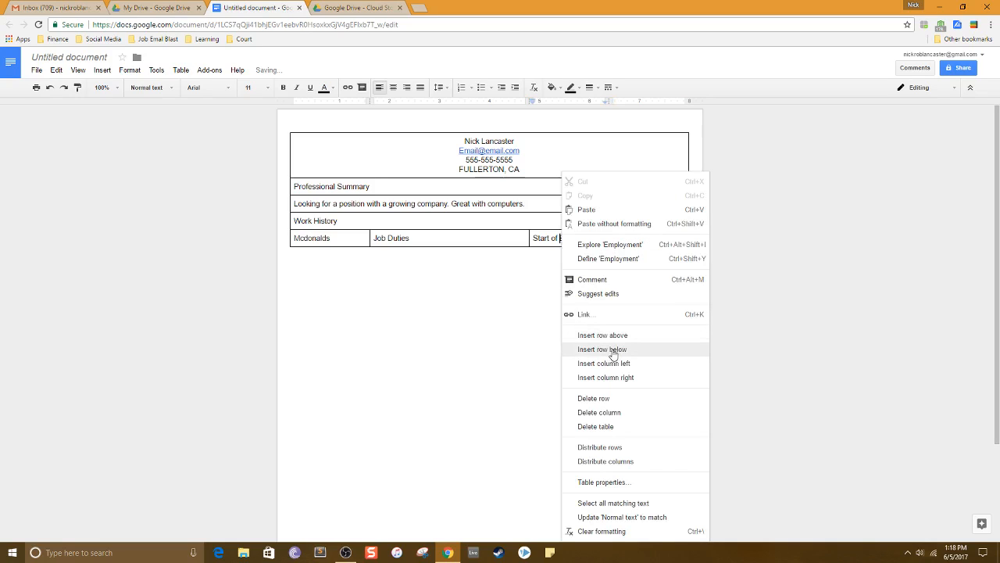
left_click(319, 239)
double_click(320, 238)
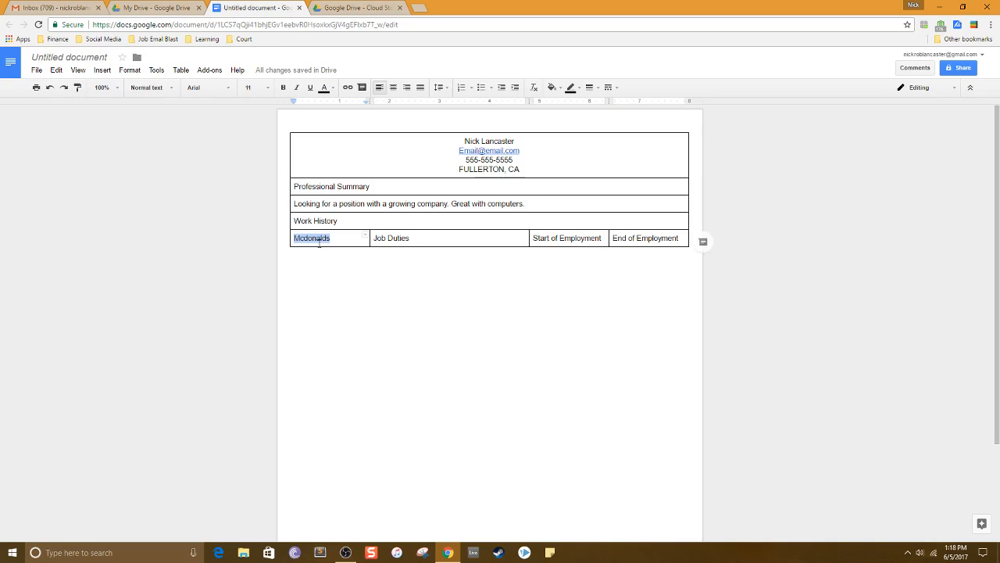
type("Employer")
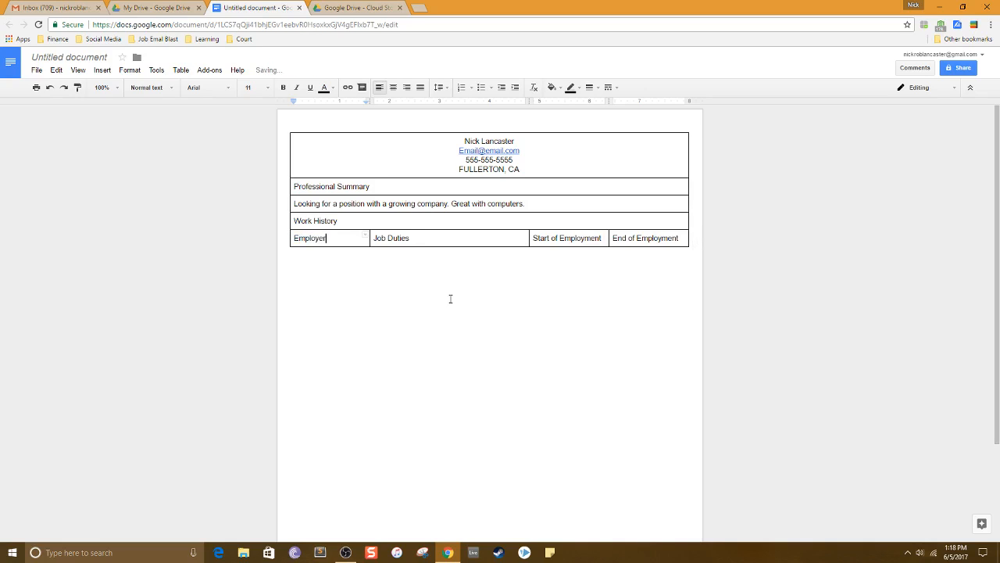
Insert a row below the header row and enter "Mcdonalds" in its first cell.
left_click(366, 263)
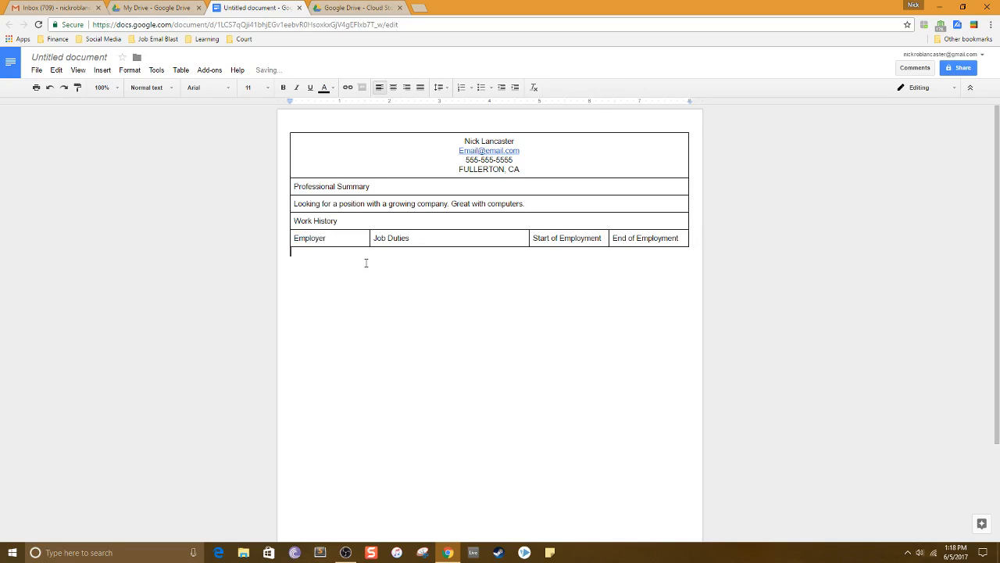
right_click(474, 239)
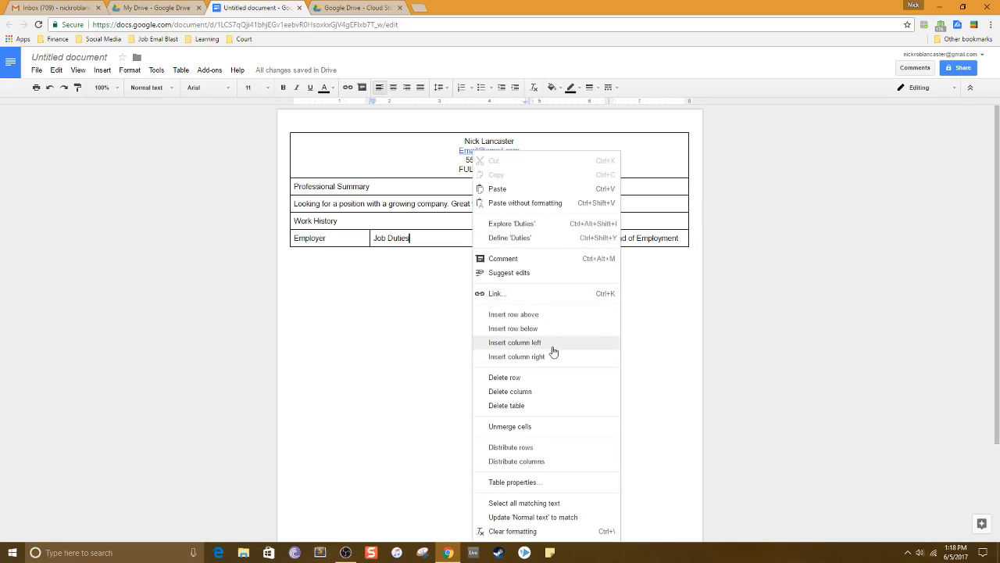
left_click(513, 328)
double_click(324, 258)
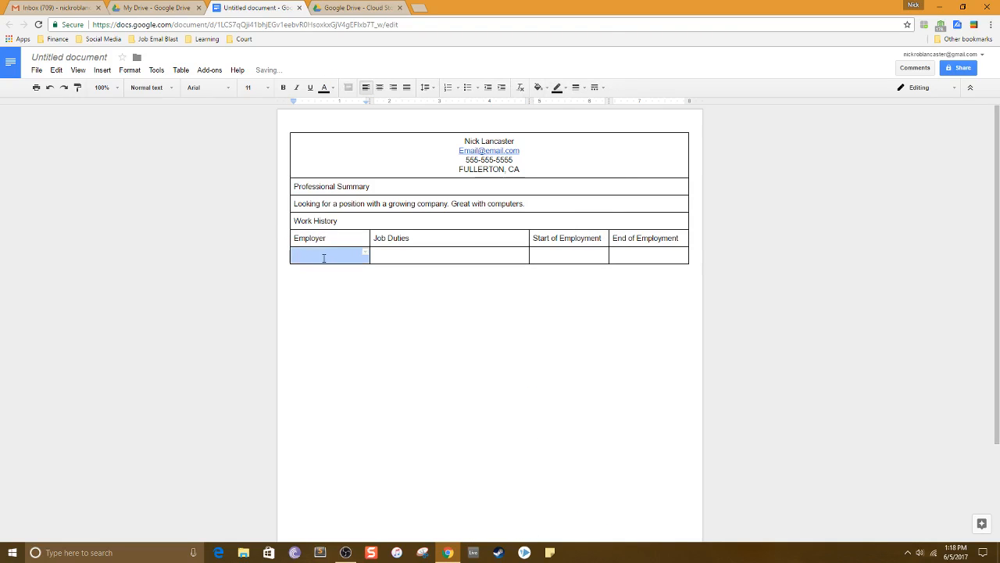
type("Mcdonalds")
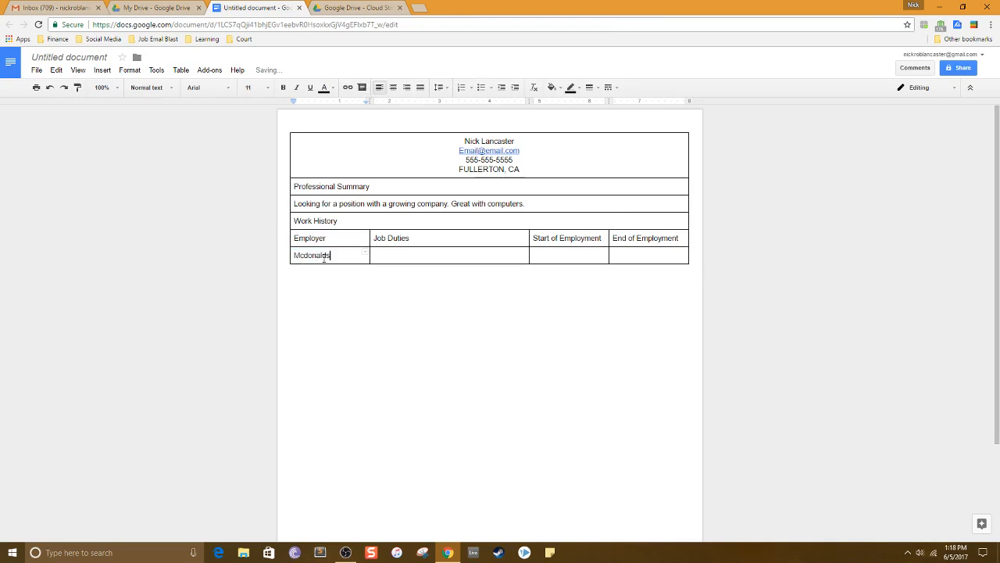
Fill the rest of the row with "Working the Grill", start date 12-1-2016 and end date 12-1-2017.
key("Tab")
type("Working the Grill")
key("Tab")
type("12-1-2016")
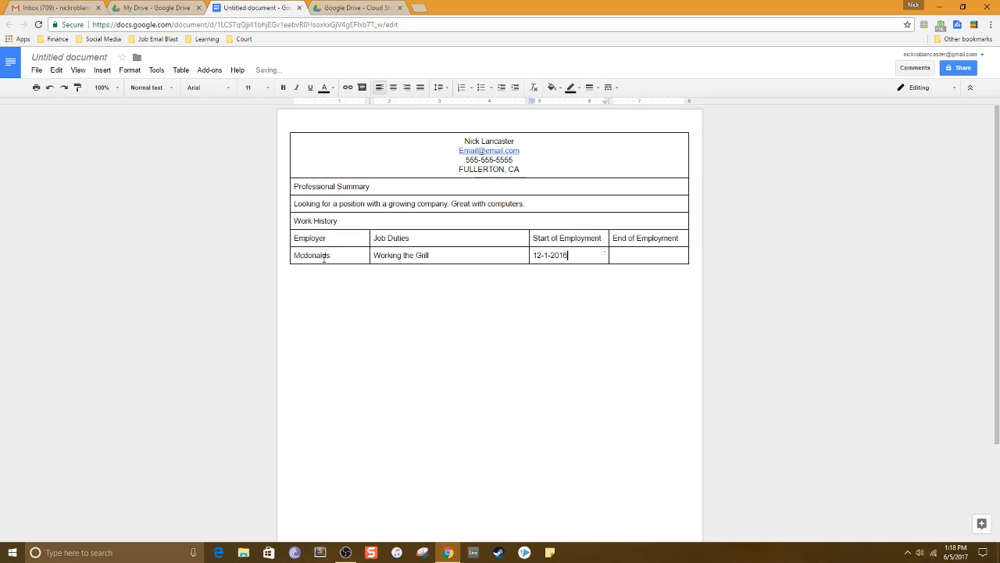
key("Tab")
type("12-1-2017")
Insert another row below and enter "Carls Jr" as employer with duties "Working the register".
right_click(400, 254)
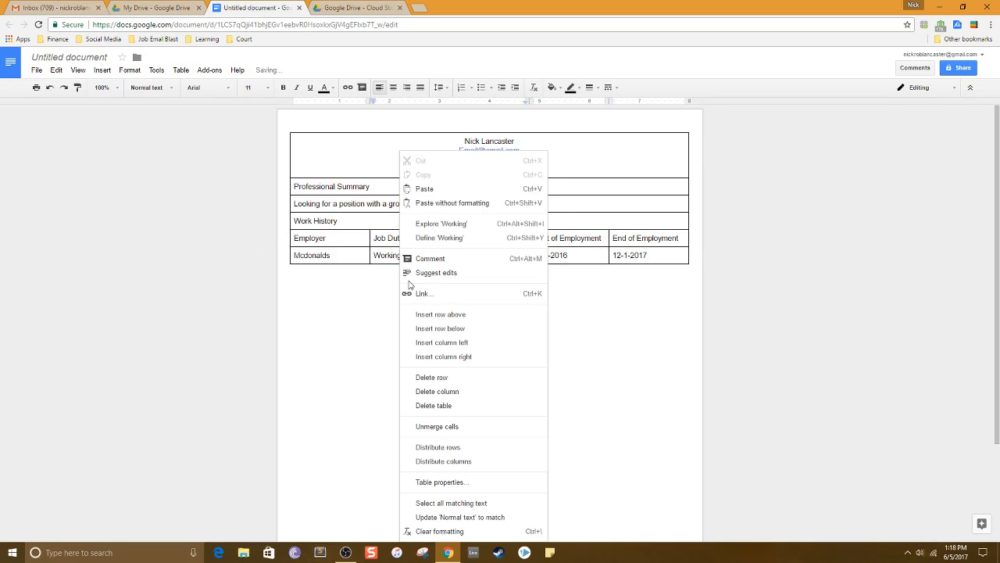
left_click(452, 328)
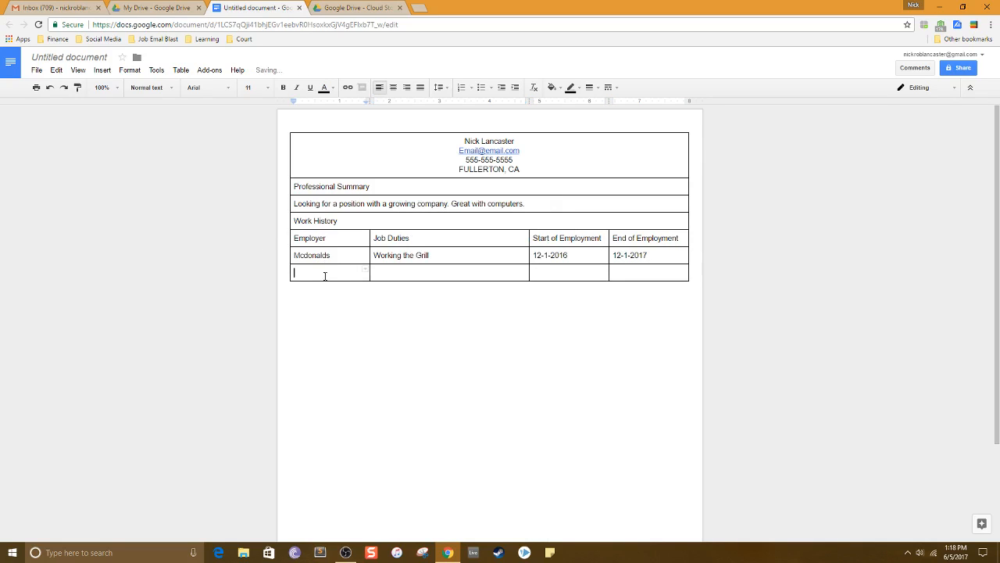
left_click(437, 255)
left_click(322, 271)
type("Carls Jr")
key("Tab")
type("Wok")
key("BackSpace")
key("BackSpace")
type("orking the register")
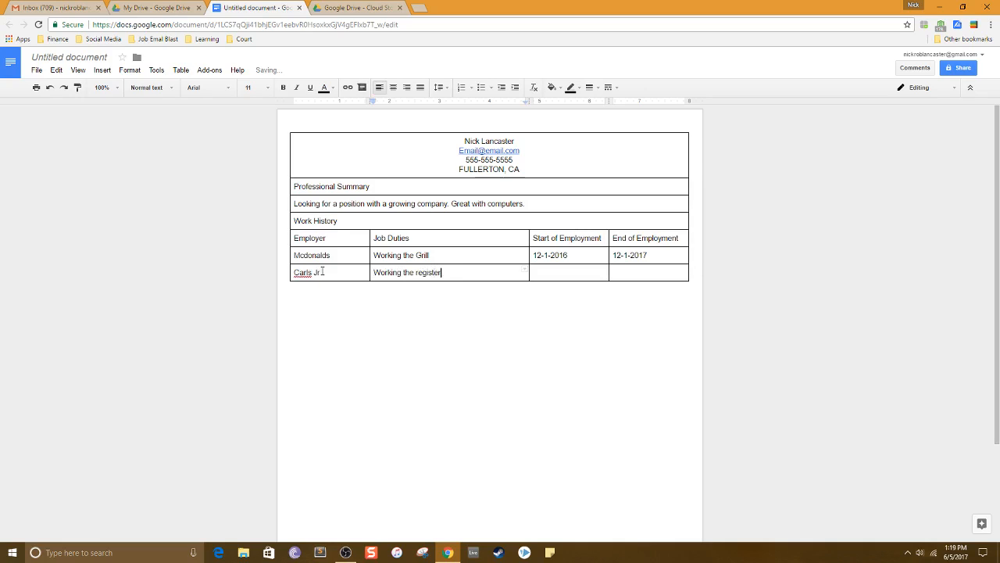
Enter start date 12-1-2015 and end date 12-1-2016 in the Carls Jr row.
key("Tab")
type("12-1-201")
key("Tab")
type("12-1-201")
Insert a row below the Carls Jr row and merge its cells into one.
right_click(491, 273)
left_click(538, 328)
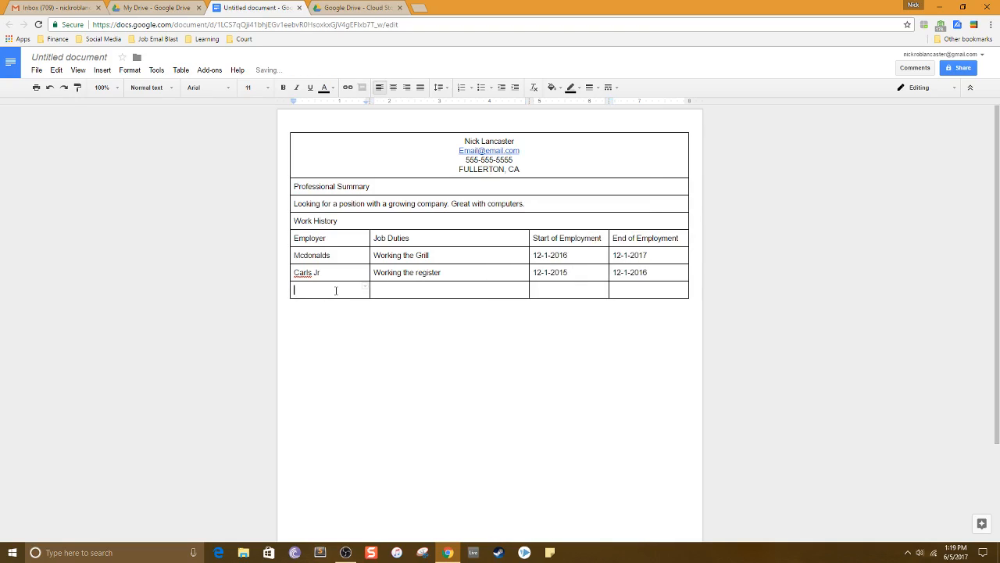
left_click_drag(336, 290, 620, 290)
right_click(621, 290)
left_click(649, 411)
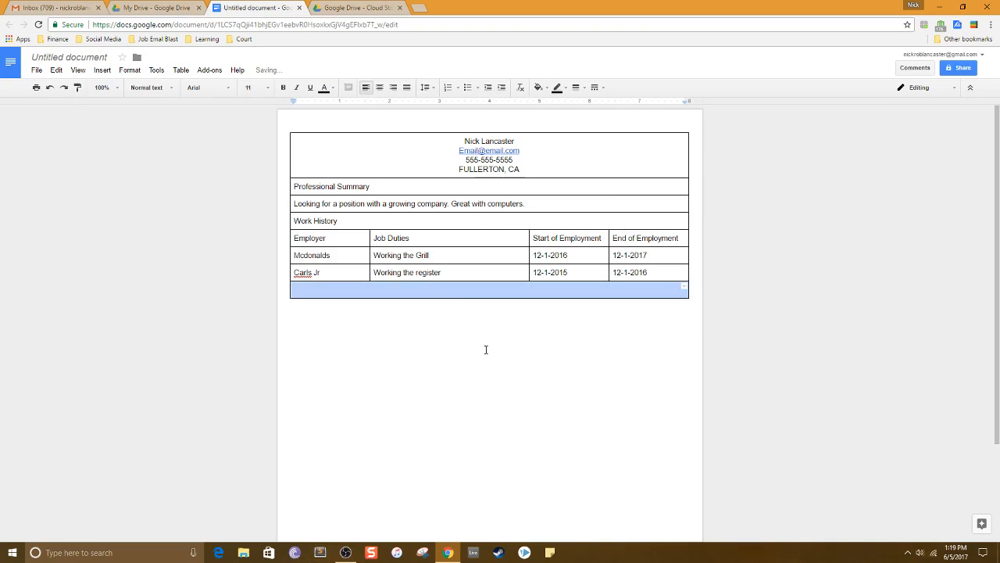
left_click(470, 289)
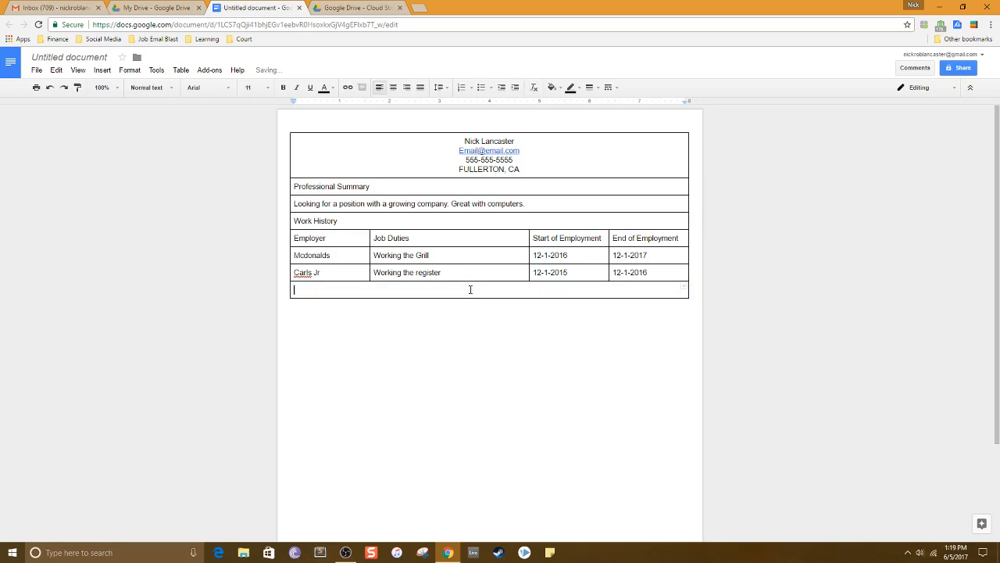
Enter "EDUCATION HISTORY" in the merged row and insert a new row below it.
type("S")
key("BackSpace")
type("Educat")
key("BackSpace")
key("BackSpace")
key("BackSpace")
key("BackSpace")
key("BackSpace")
type("DUCATION HISTOR")
right_click(471, 289)
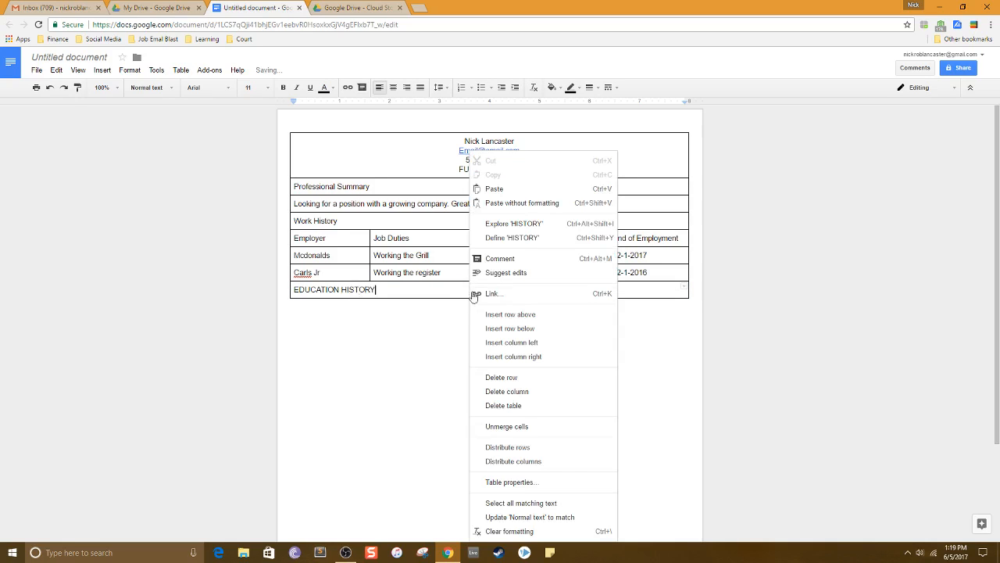
left_click(500, 328)
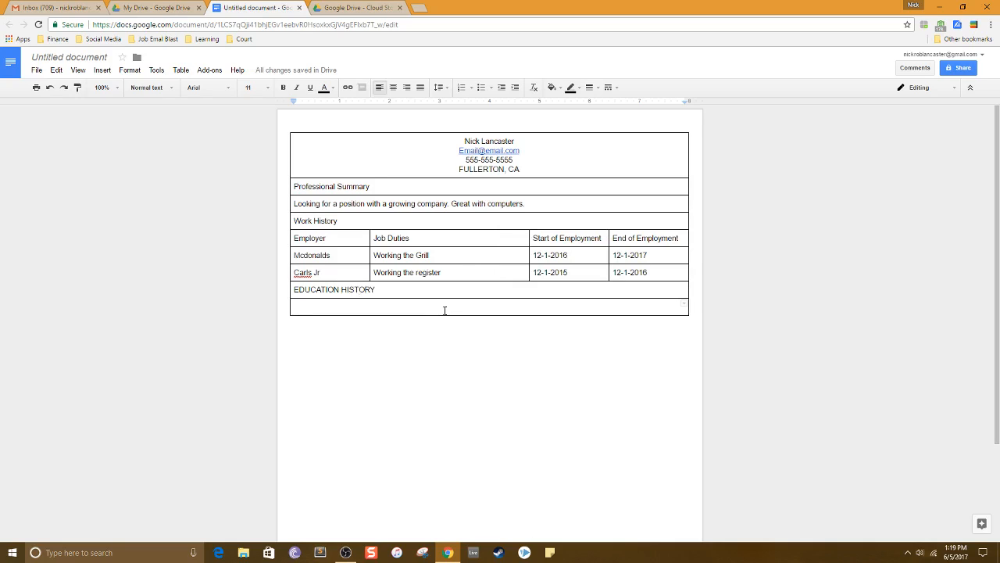
Enter "HIGH SCHOOL DIPLOMA" in the new bottom row.
type("HIGH SCHOOL DIPLOMA")
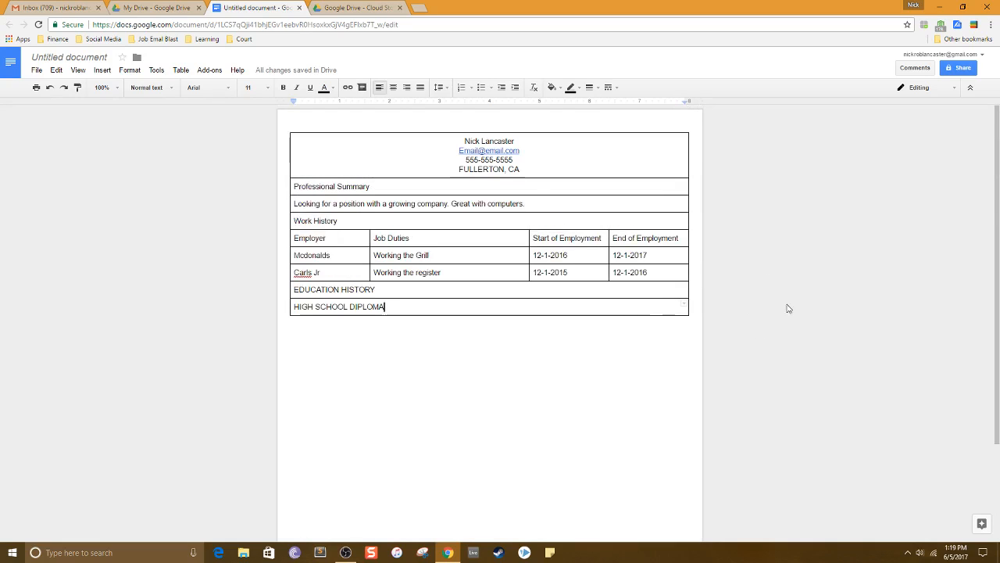
Fill the contact details cell with a blue background colour.
left_click_drag(577, 183, 463, 127)
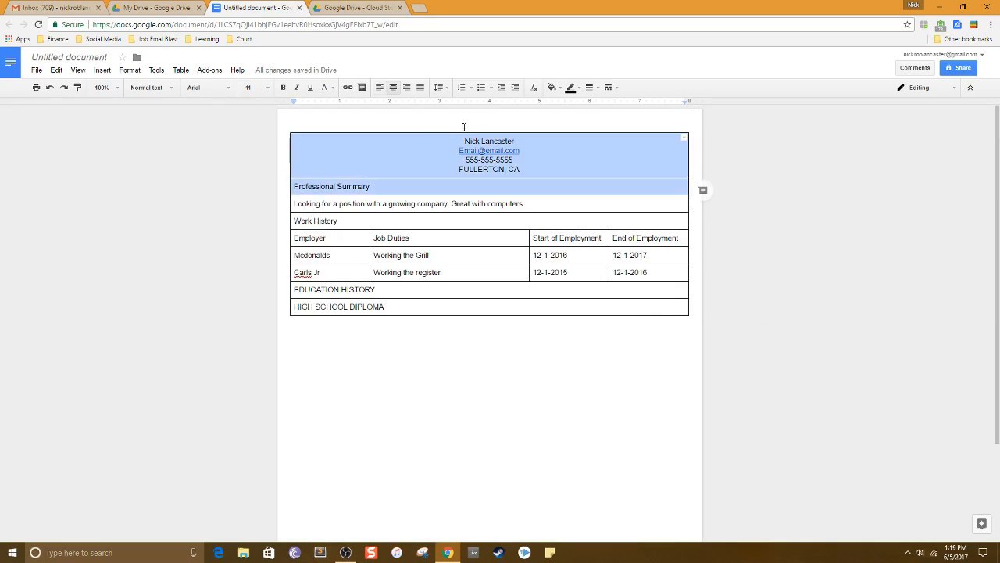
left_click(600, 164)
left_click(552, 87)
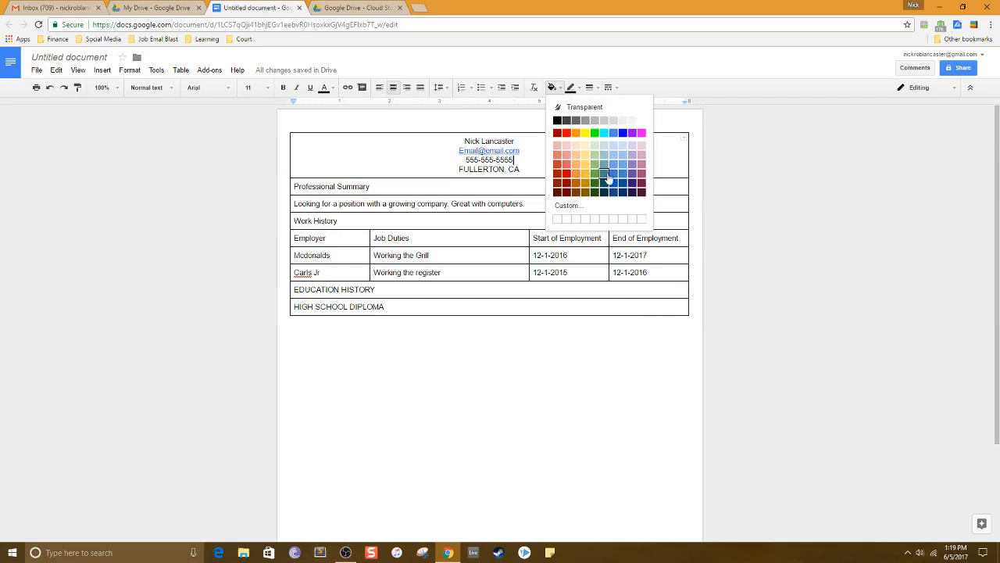
left_click(607, 177)
Set the text colour of the contact details to white.
left_click(324, 87)
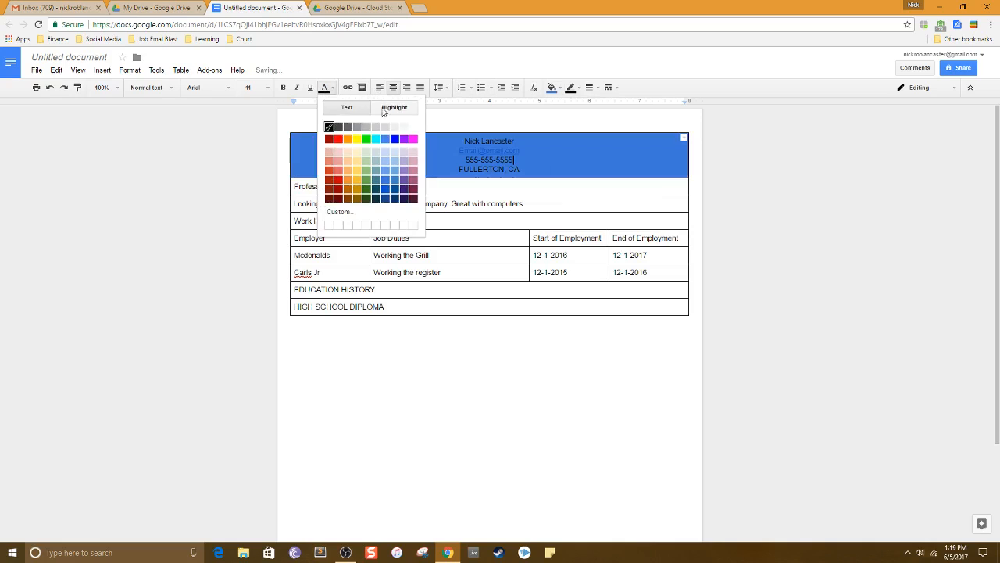
left_click(413, 127)
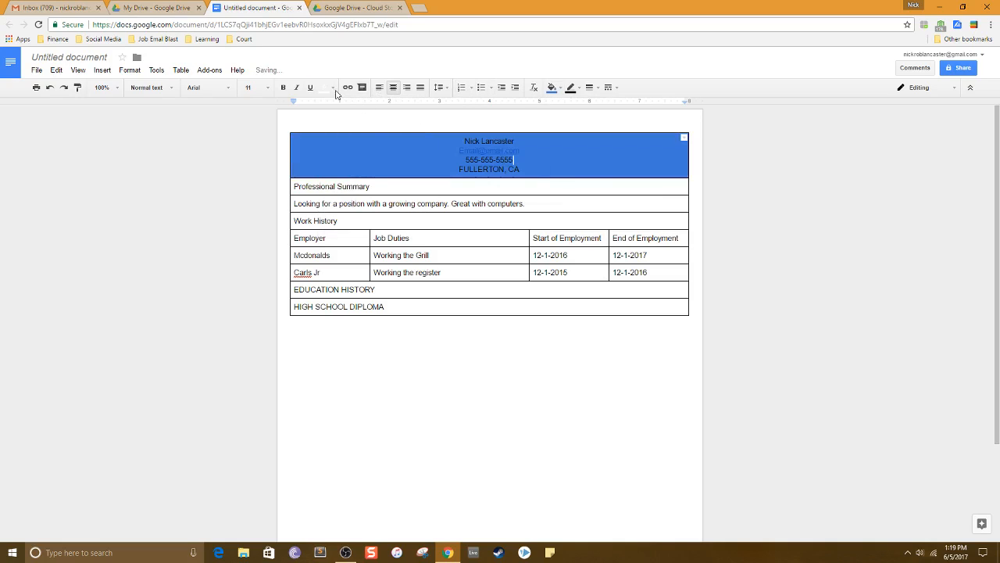
left_click_drag(527, 166, 466, 140)
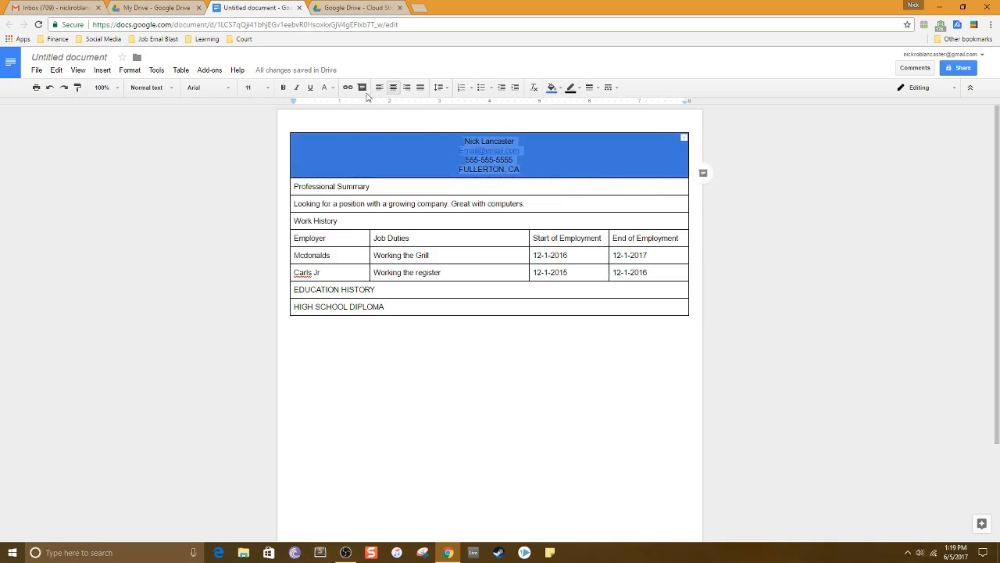
left_click(324, 88)
left_click(414, 128)
left_click(557, 155)
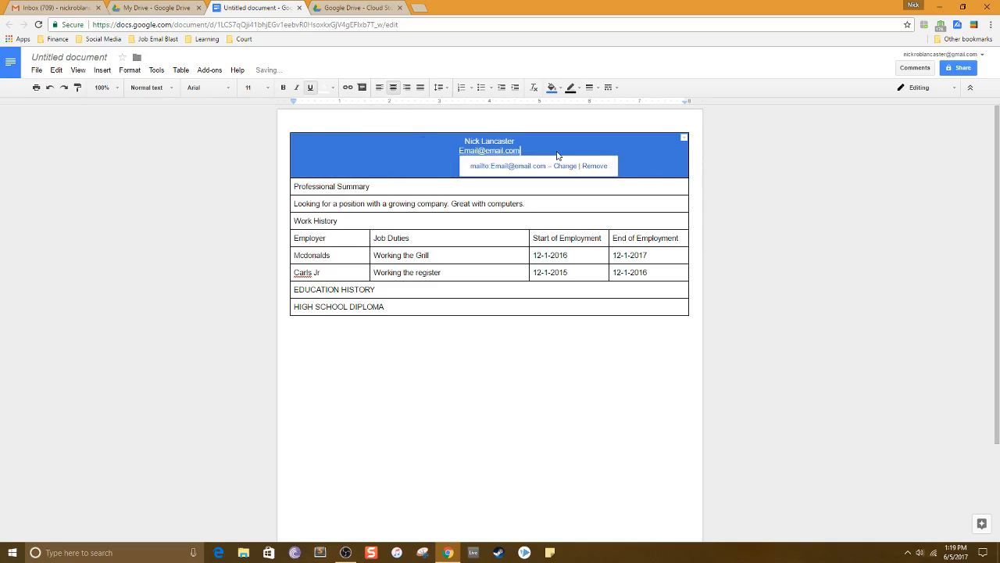
left_click(650, 174)
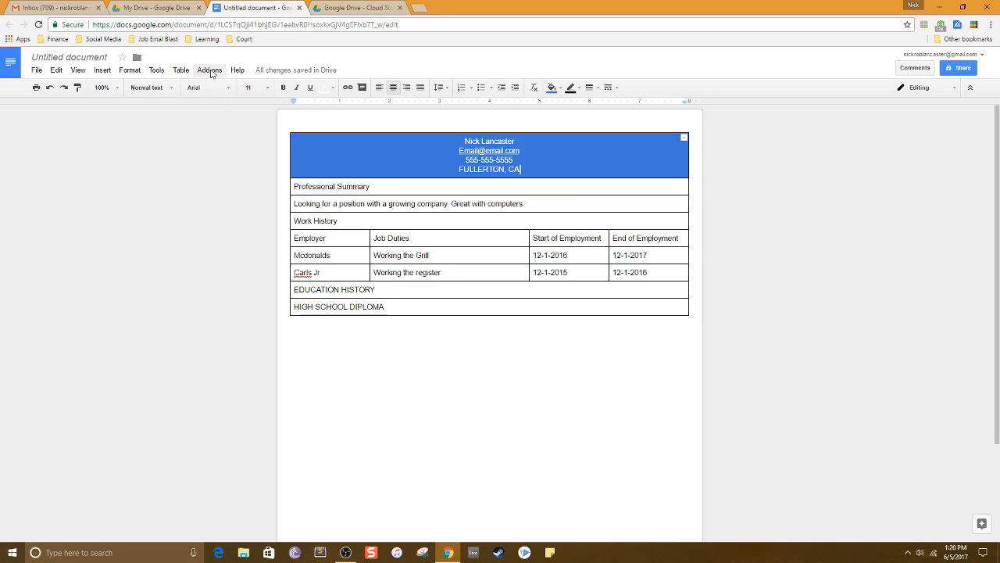
left_click(298, 8)
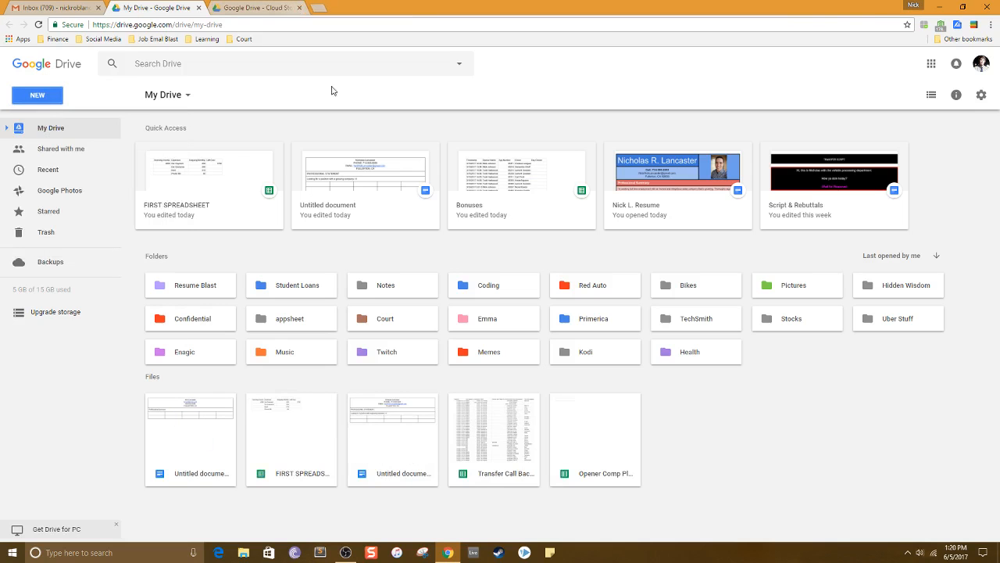
double_click(646, 200)
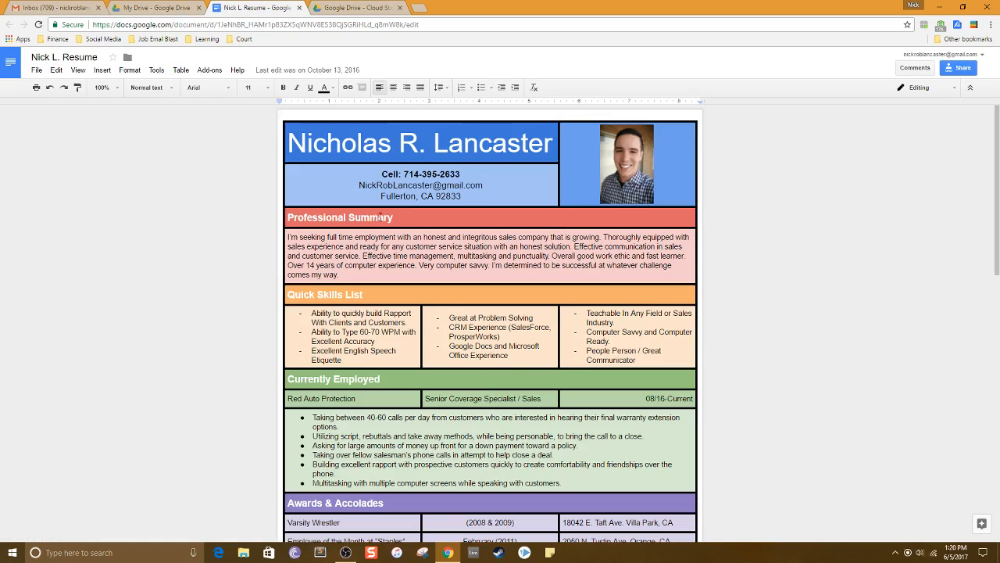
scroll(446, 296, "down", 2)
scroll(508, 313, "up", 2)
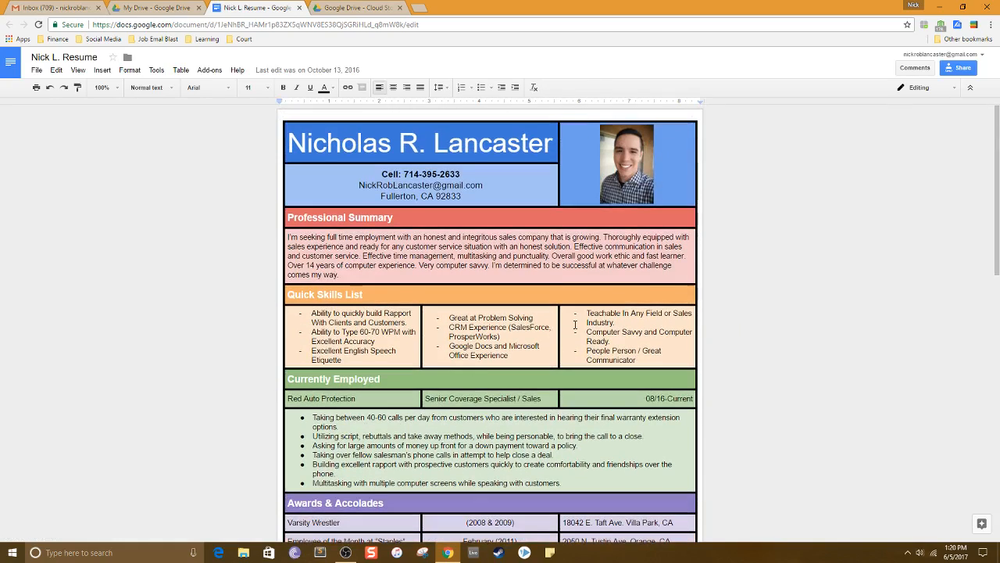
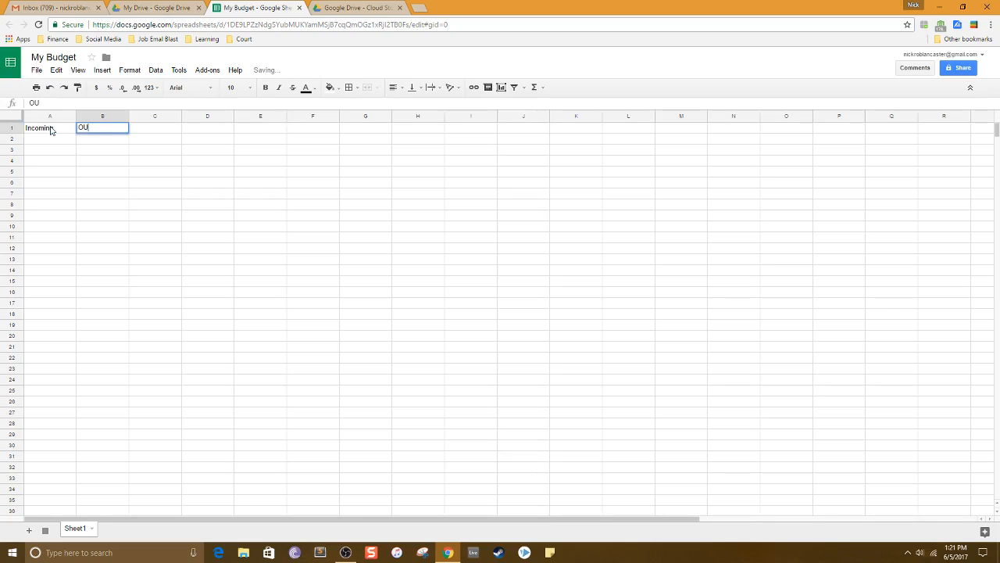
Enter the column headers "Outgoing Expenses" in B1 and "Left Over ()" in C1.
key("BackSpace")
type("utgoing Expenses")
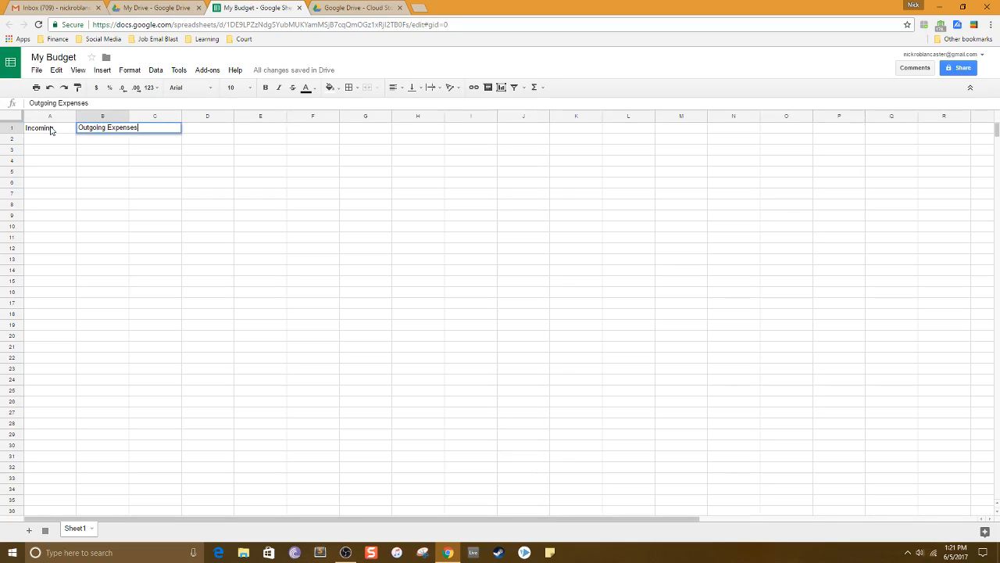
key("Tab")
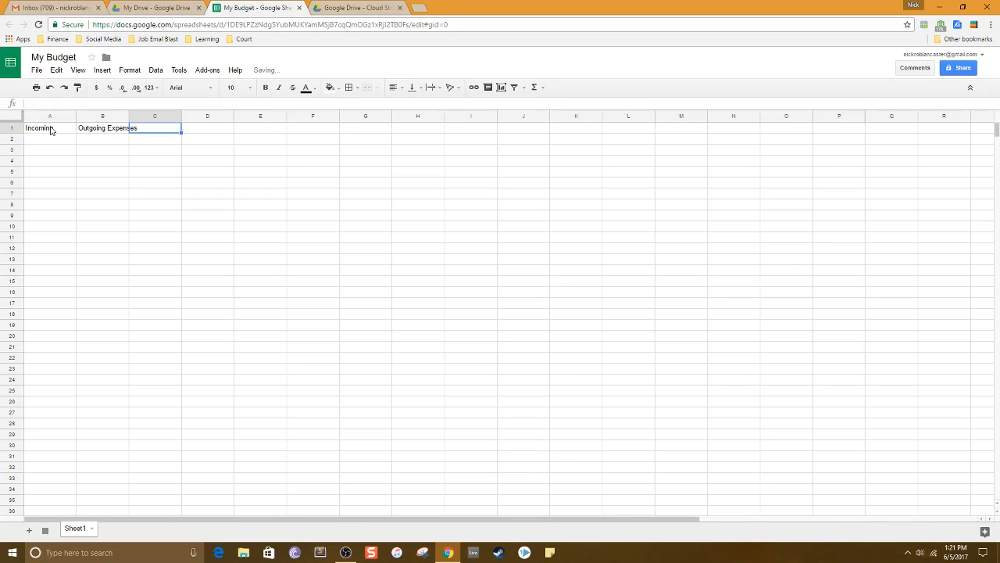
type("Left Over")
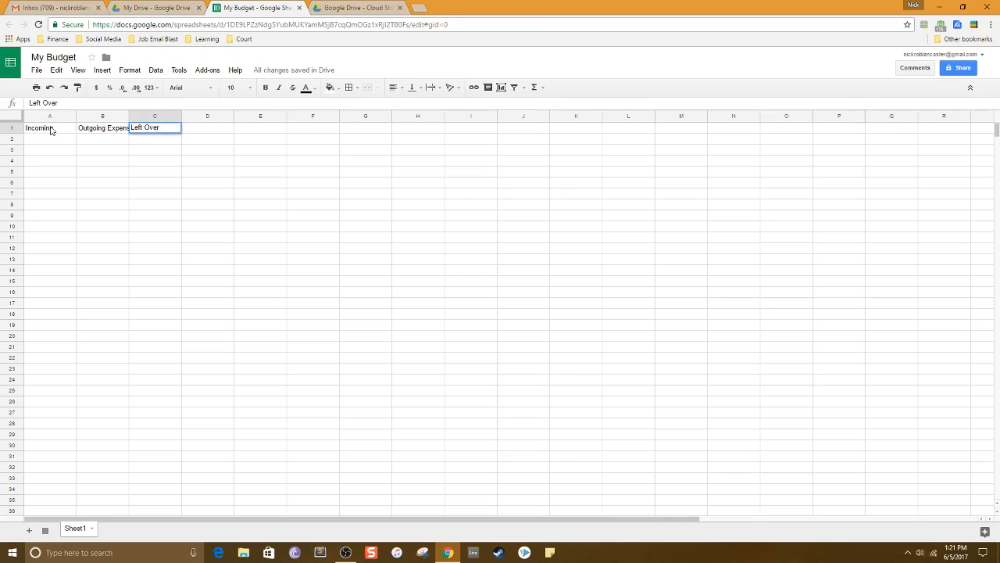
type(" ()")
key("shift+Tab")
type("Savings")
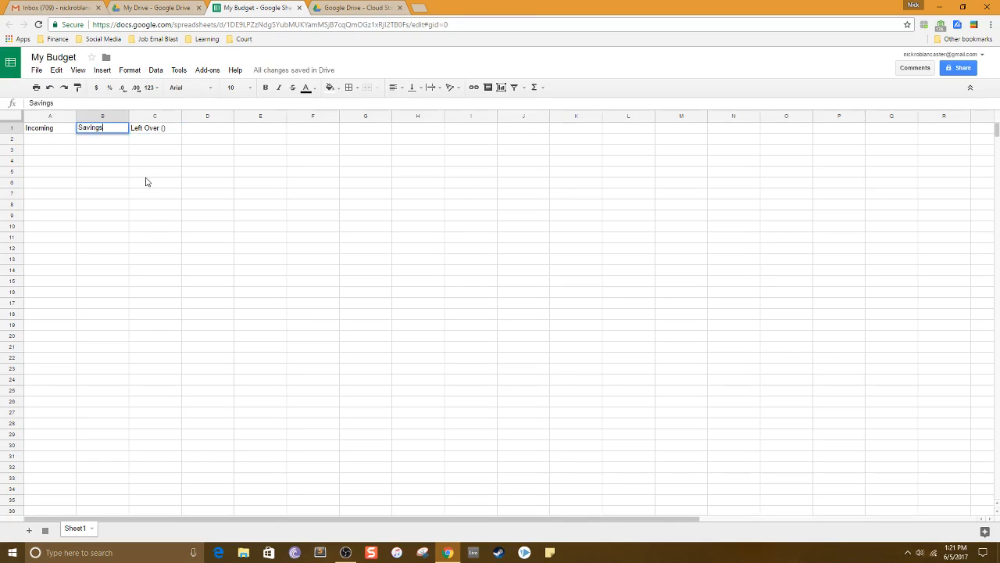
key("Delete")
key("ctrl+z")
key("ctrl+z")
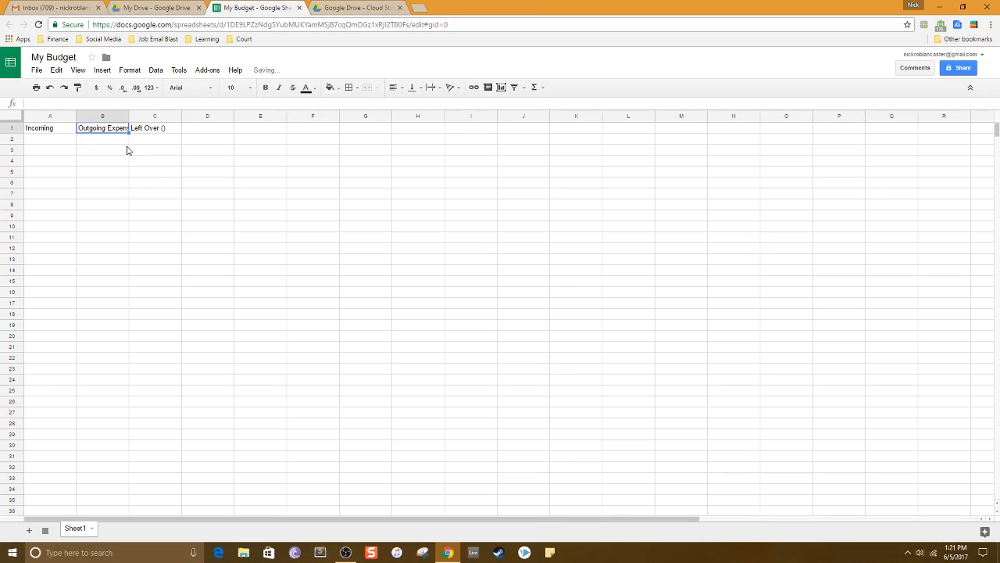
Add "SAVINGS" inside the parentheses so C1 reads "Left Over (SAVINGS)".
left_click(153, 160)
double_click(171, 131)
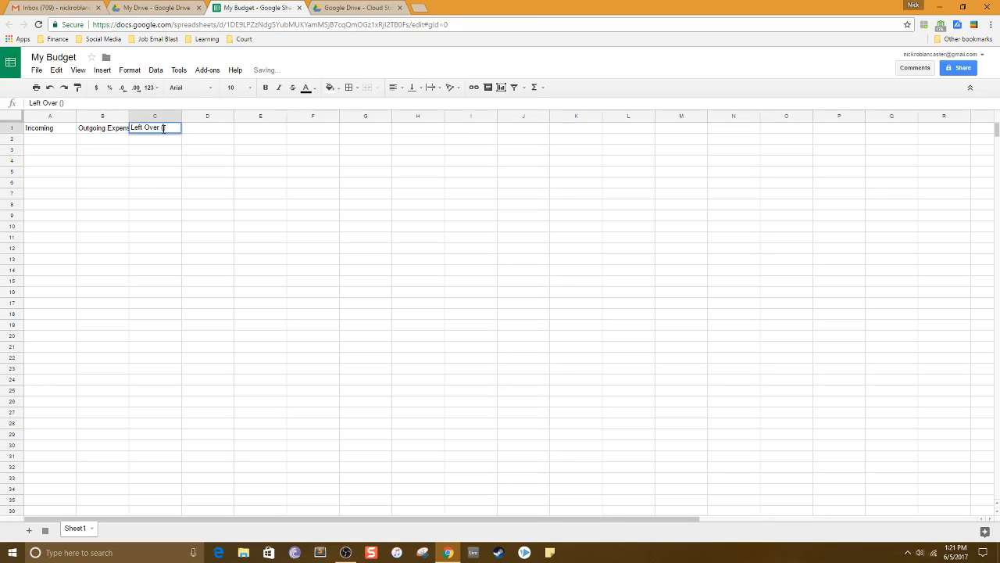
type("SAVINGS")
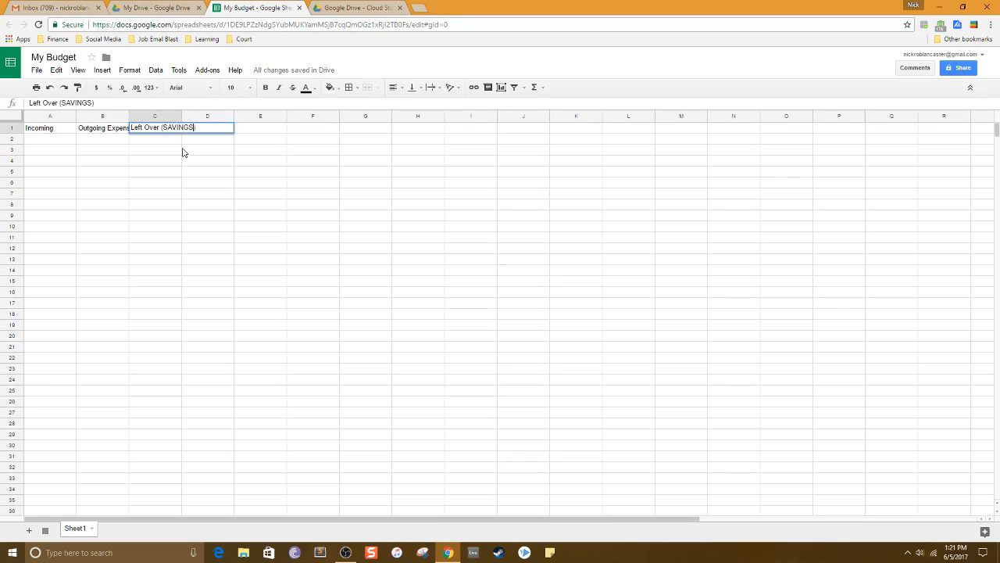
left_click(183, 152)
Auto-fit the widths of columns A, B and C to their header text.
double_click(128, 116)
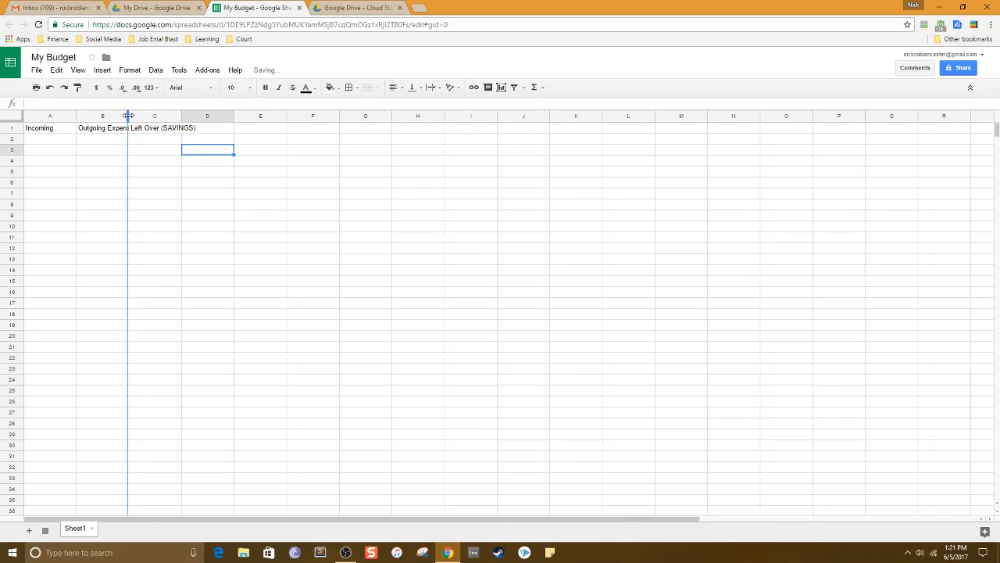
double_click(76, 115)
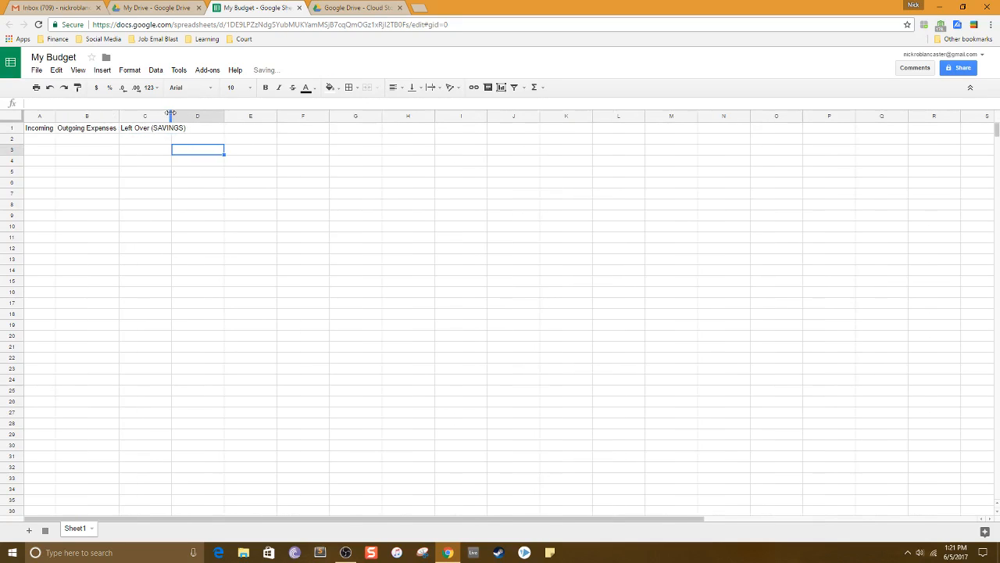
double_click(172, 116)
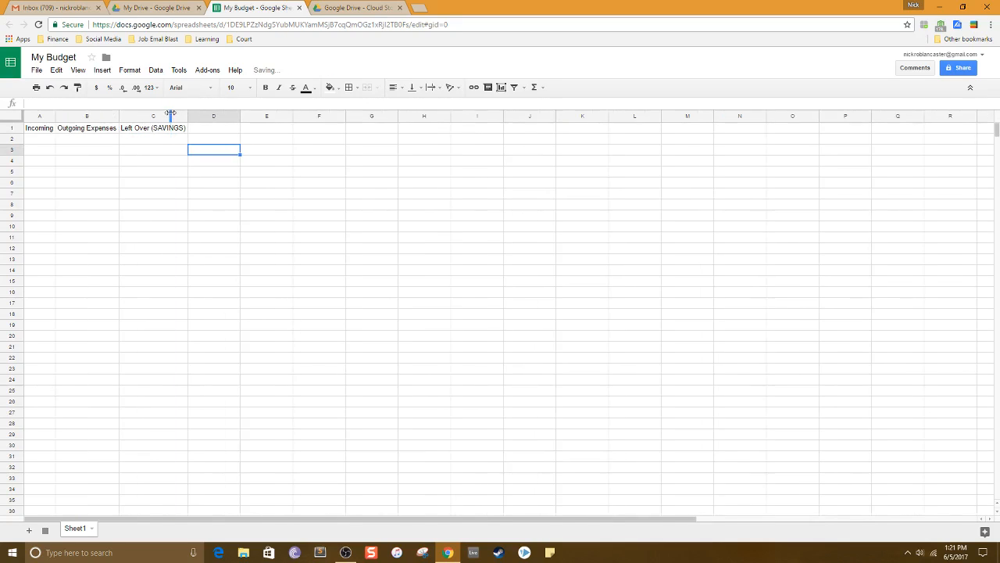
Enter 2000 as the income amount in A2.
left_click(50, 138)
type("2000")
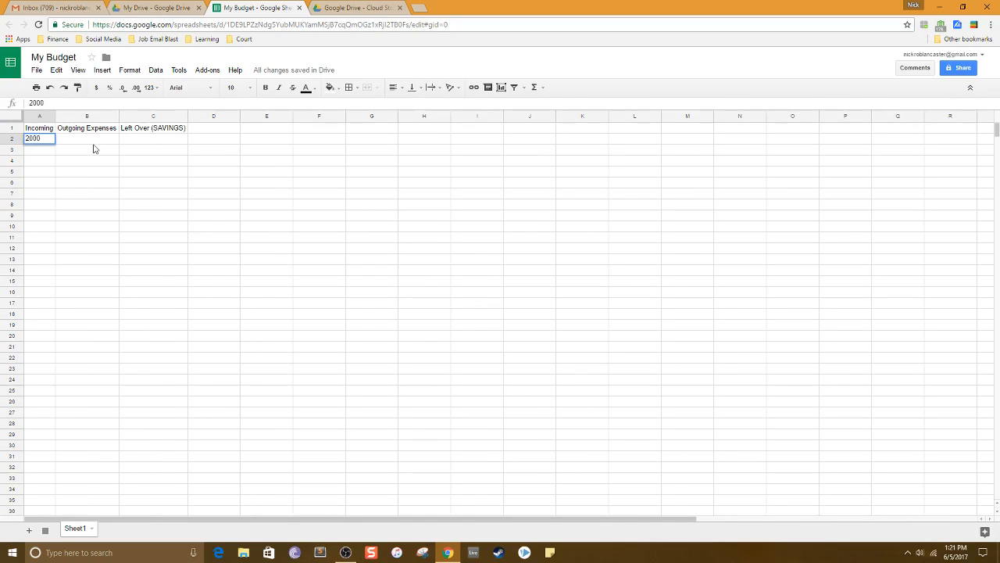
left_click(101, 141)
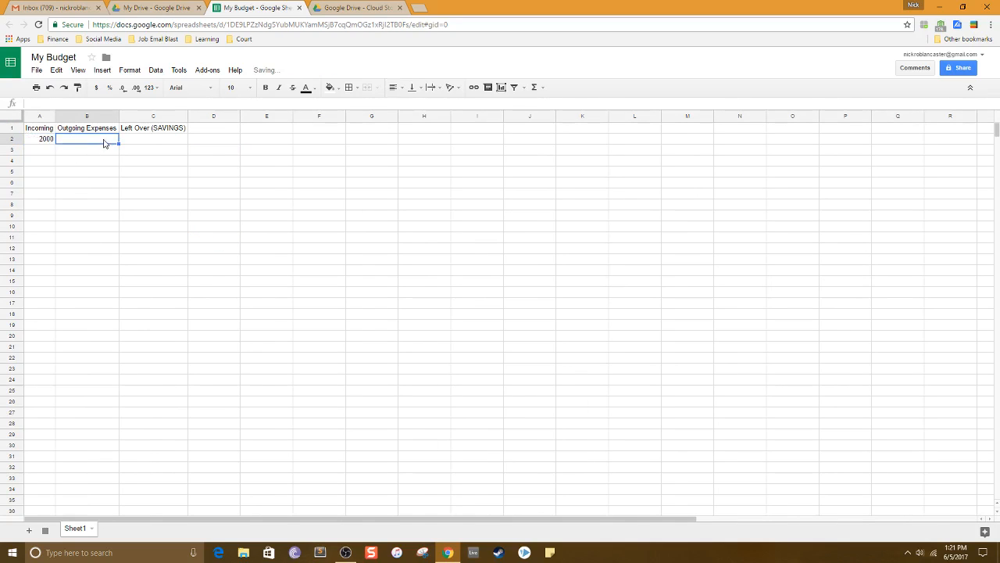
Insert a new column before Outgoing Expenses and title it "EXPENSE TYPE".
right_click(103, 118)
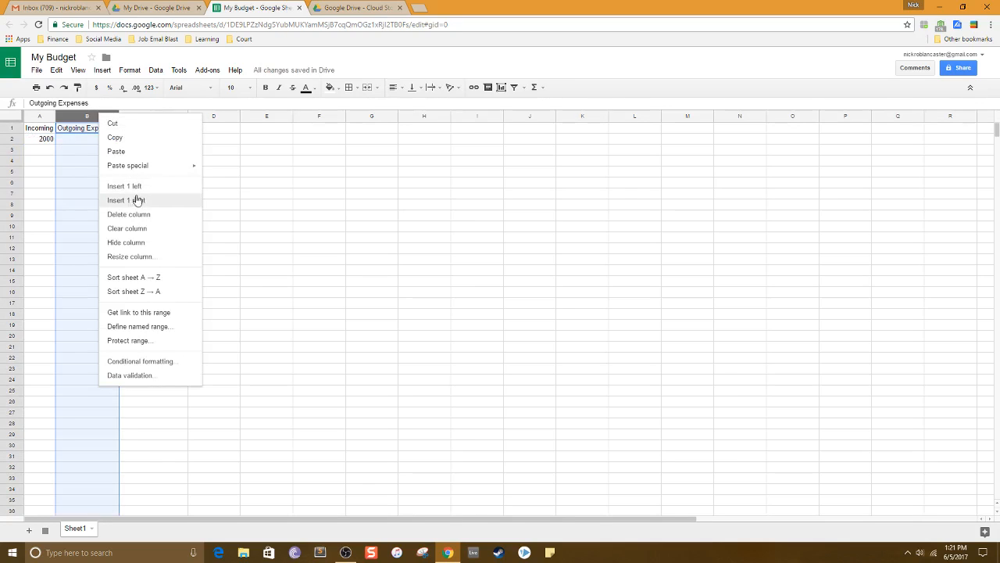
left_click(132, 188)
left_click(85, 131)
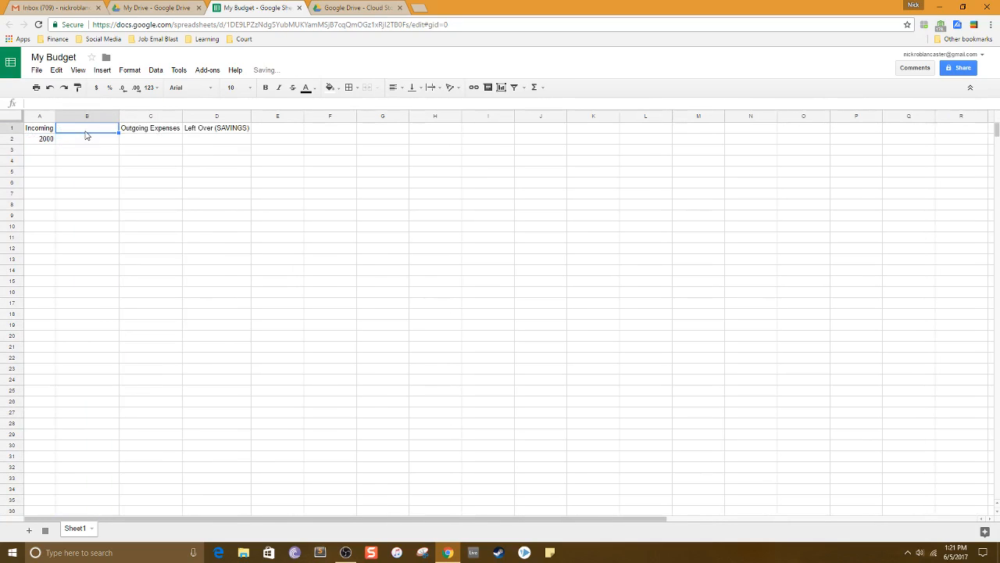
type("EXP")
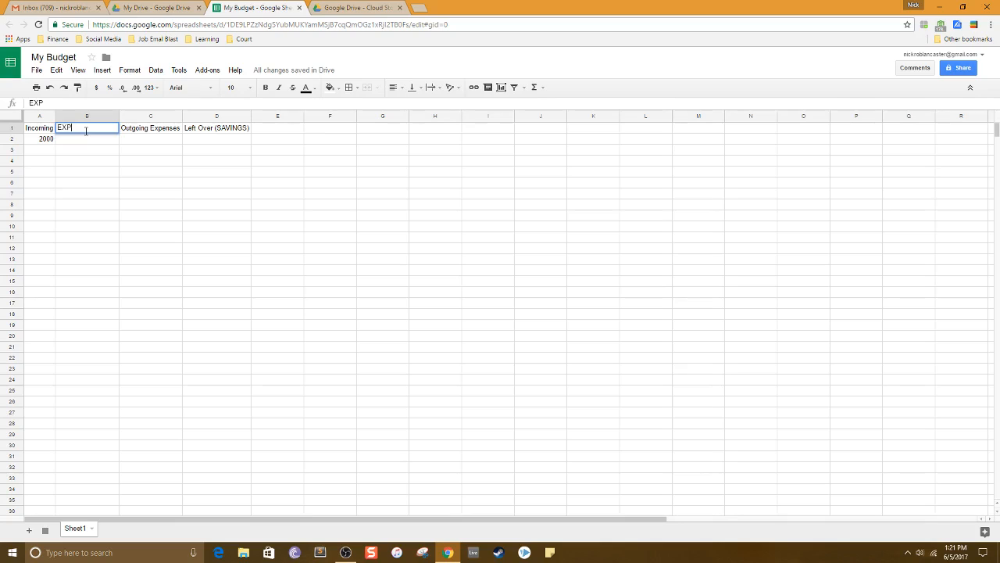
type("ENSE TYPE")
left_click(97, 143)
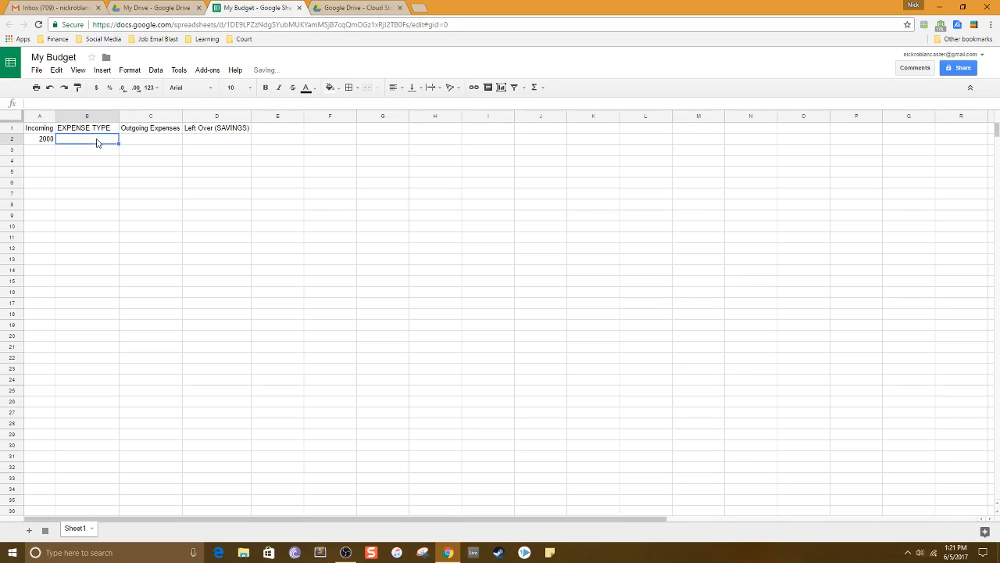
type("Car paymnet")
key("Return")
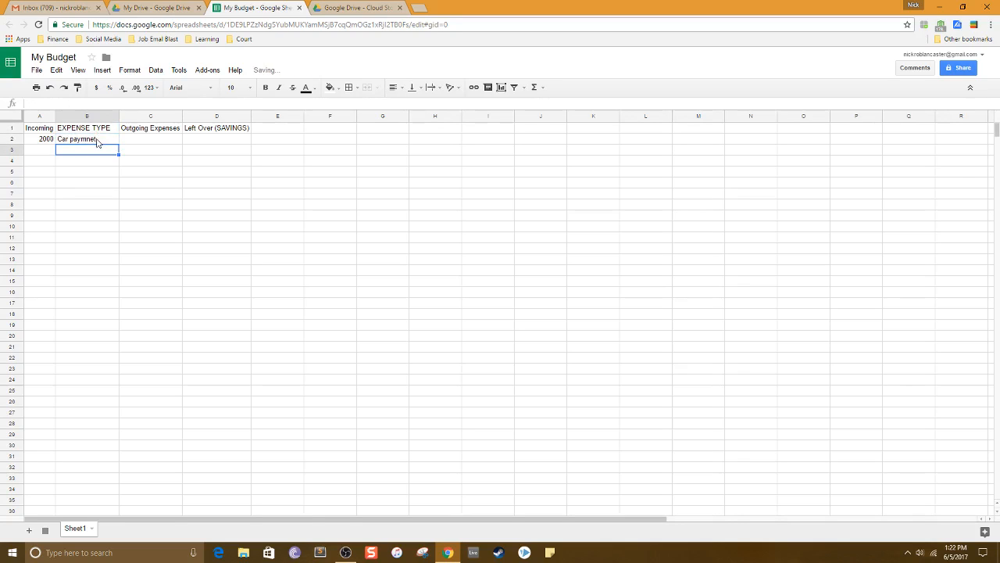
left_click(97, 141)
key("Delete")
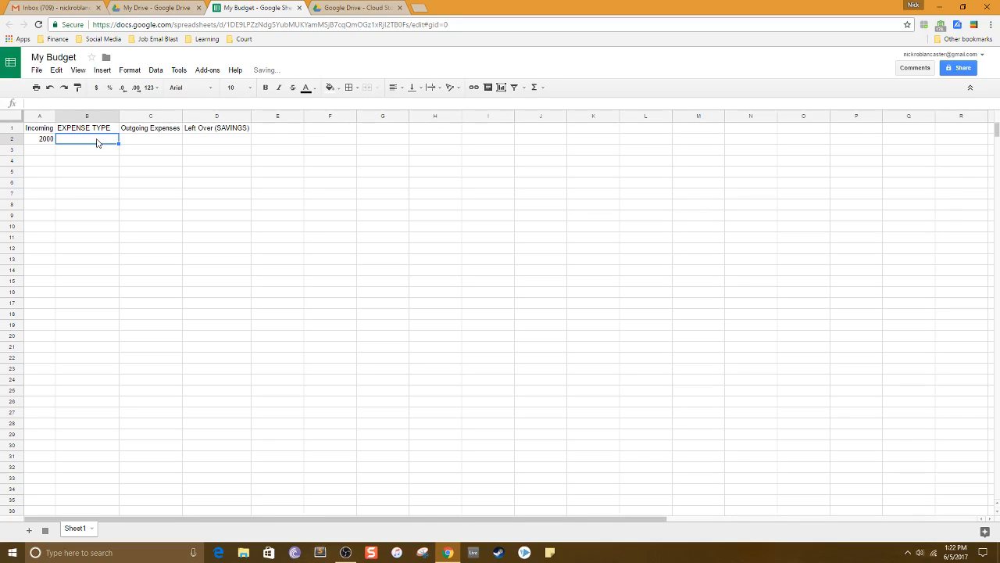
Enter "Car Payment" as the first expense type with an amount of 250.
type("Exp")
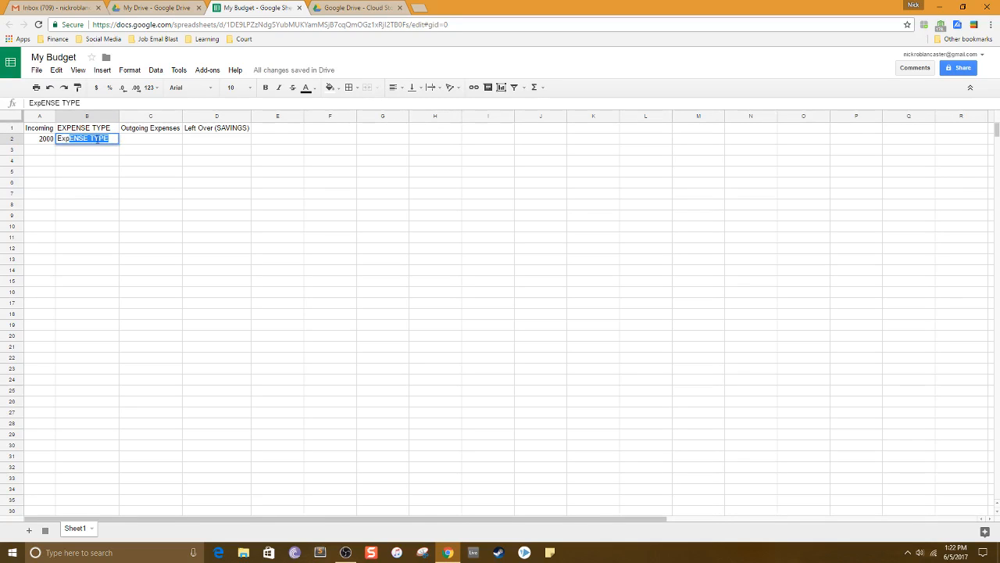
key("BackSpace")
key("BackSpace")
key("BackSpace")
key("BackSpace")
type("Car ")
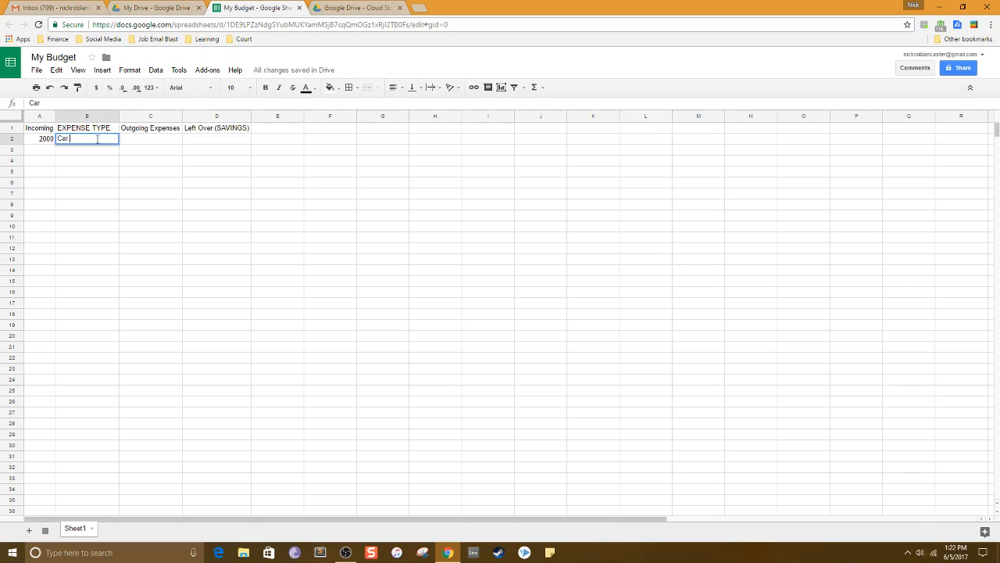
type("Payment")
key("Tab")
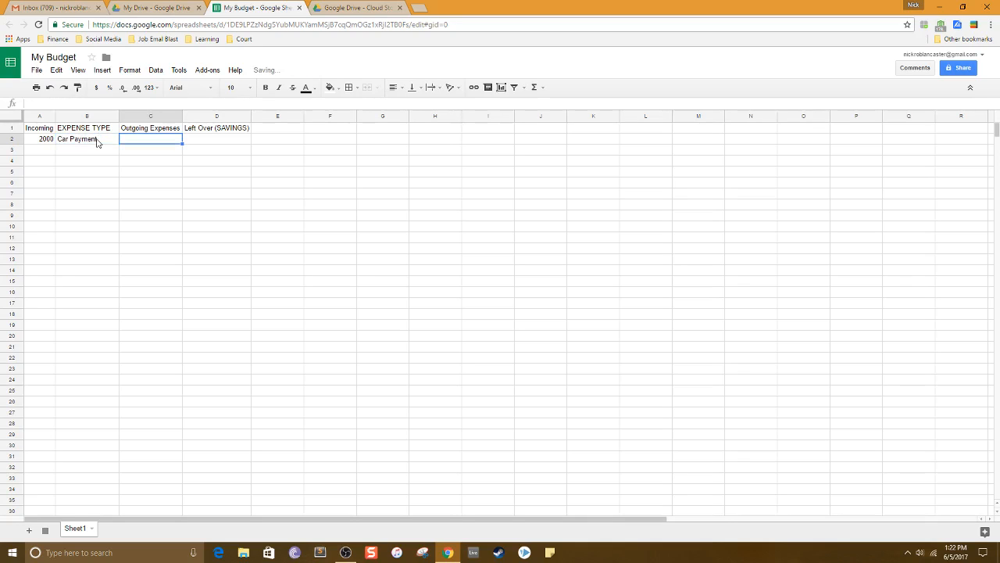
type("250")
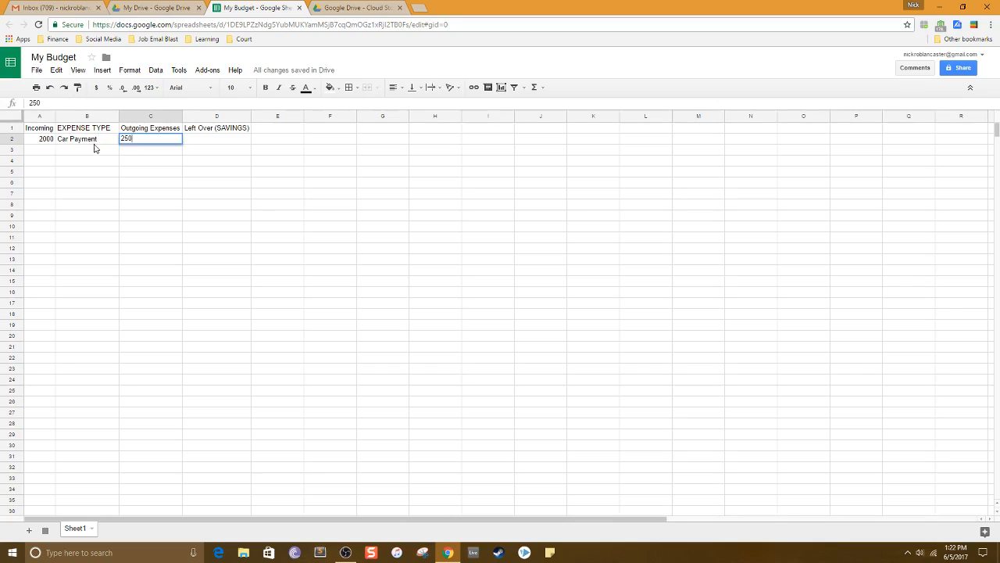
Add "Car Insurance" with an amount of 200 in row 3.
left_click(94, 153)
type("Car Insurance")
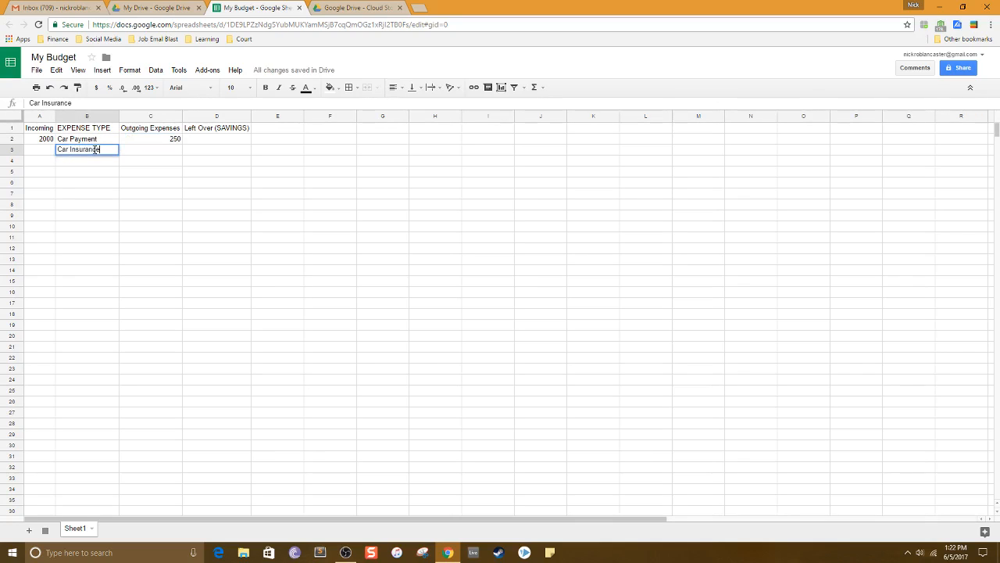
key("Tab")
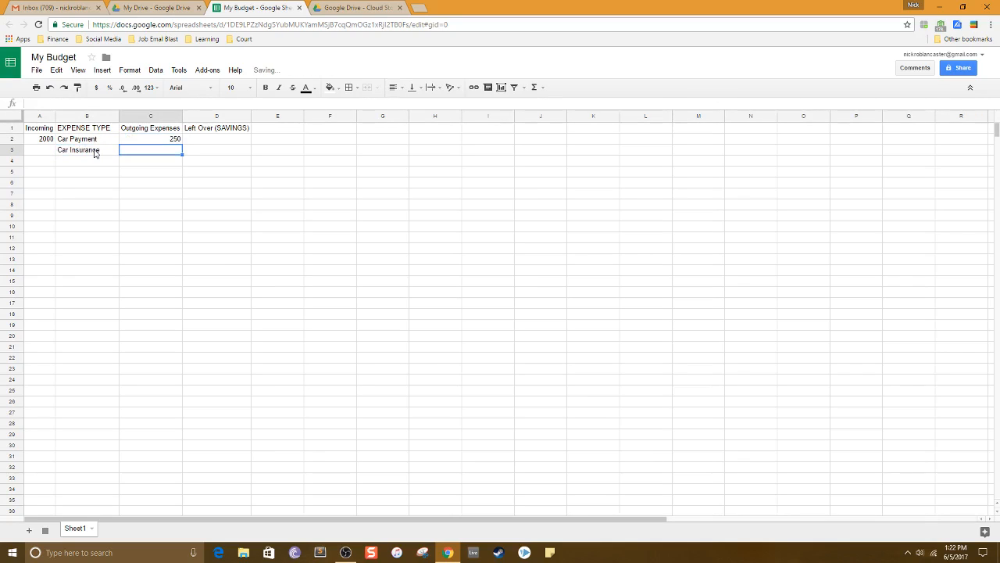
type("200")
Add "Rent" with an amount of 515 in row 4.
left_click(97, 165)
type("Rent")
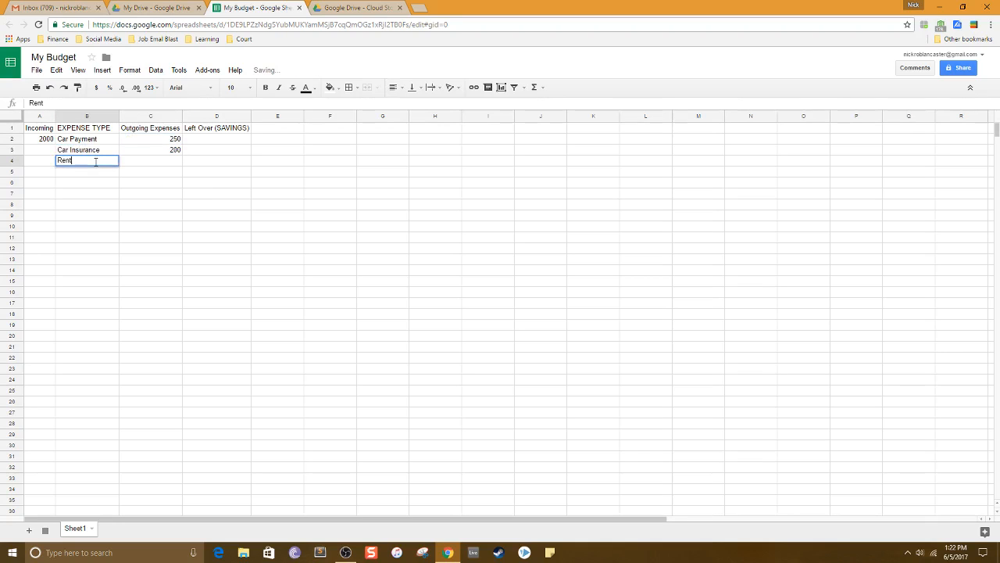
key("Tab")
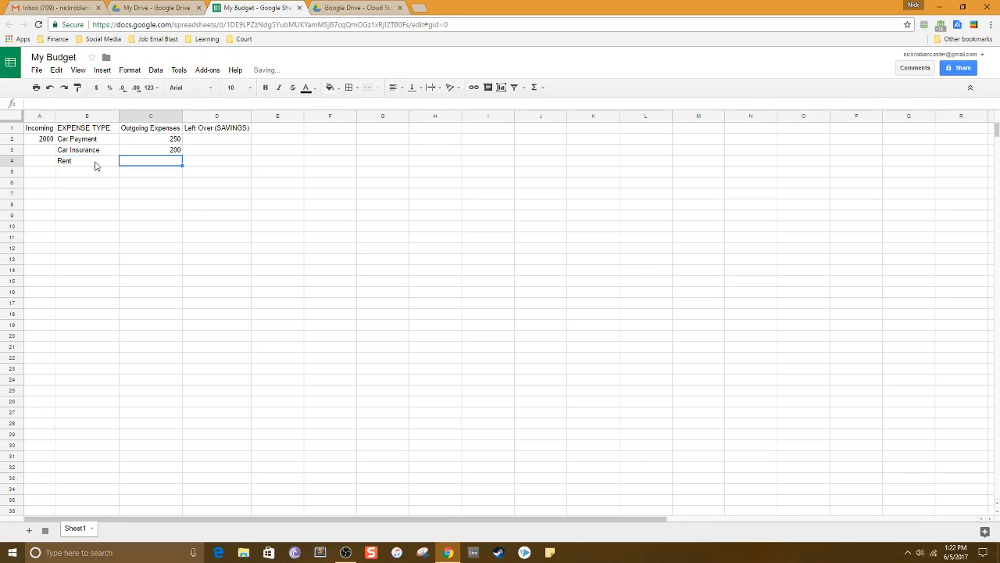
type("515")
Add "Gas" with an amount of 200 in row 5.
left_click(100, 173)
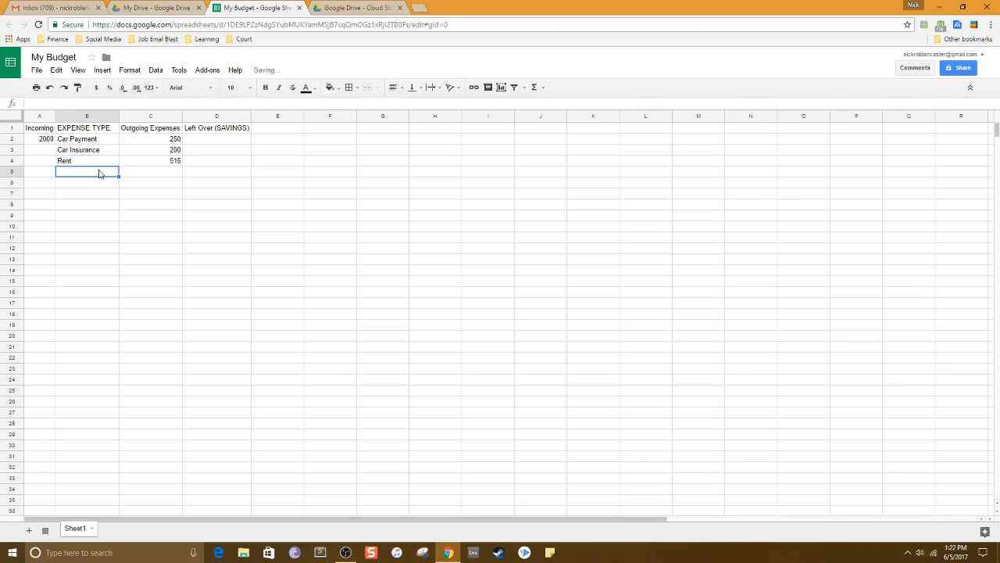
type("Gas")
key("Tab")
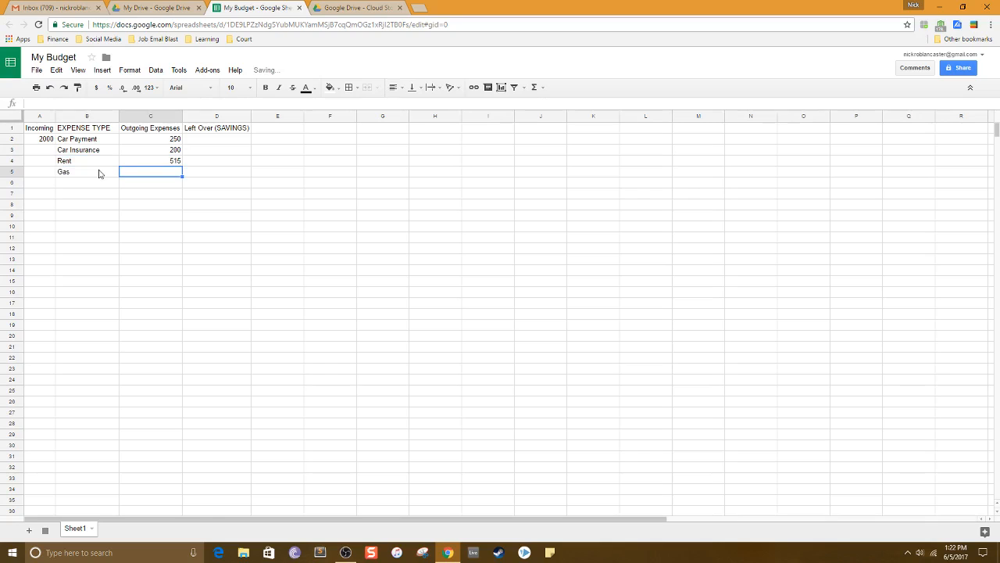
type("200")
left_click(125, 248)
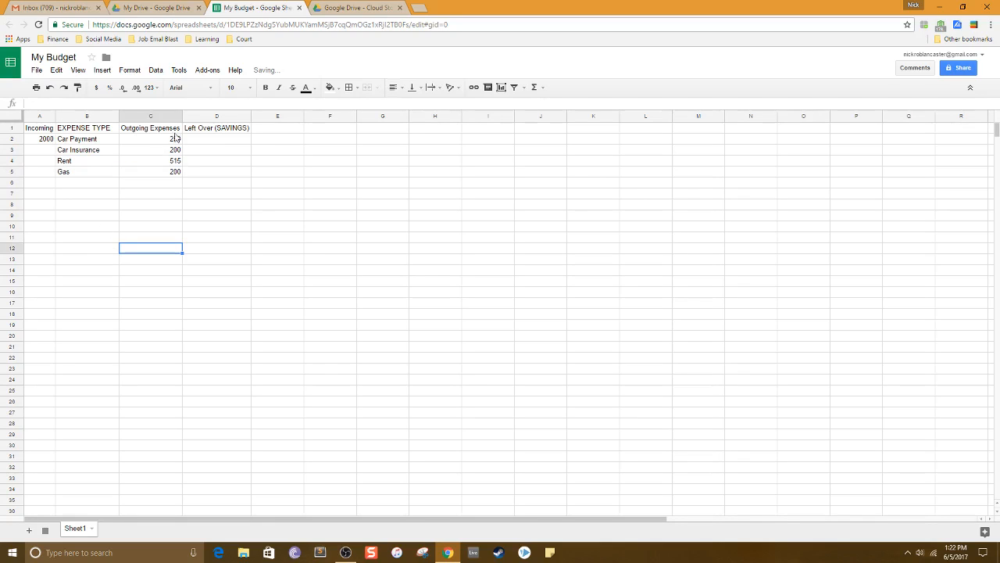
Start a Left Over formula in D2 taking A2 minus C2 plus C3, C4 and C5.
left_click(235, 142)
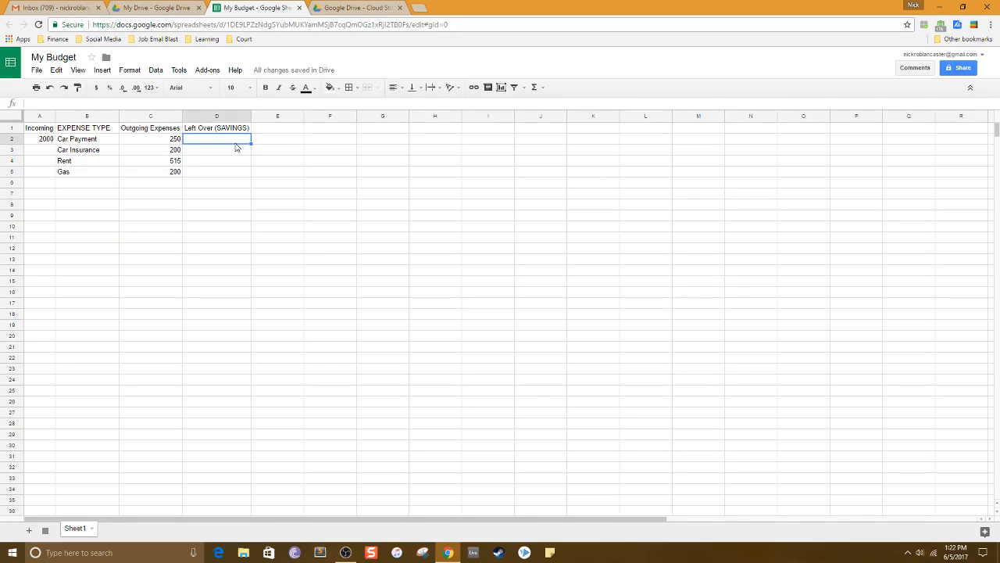
type("=")
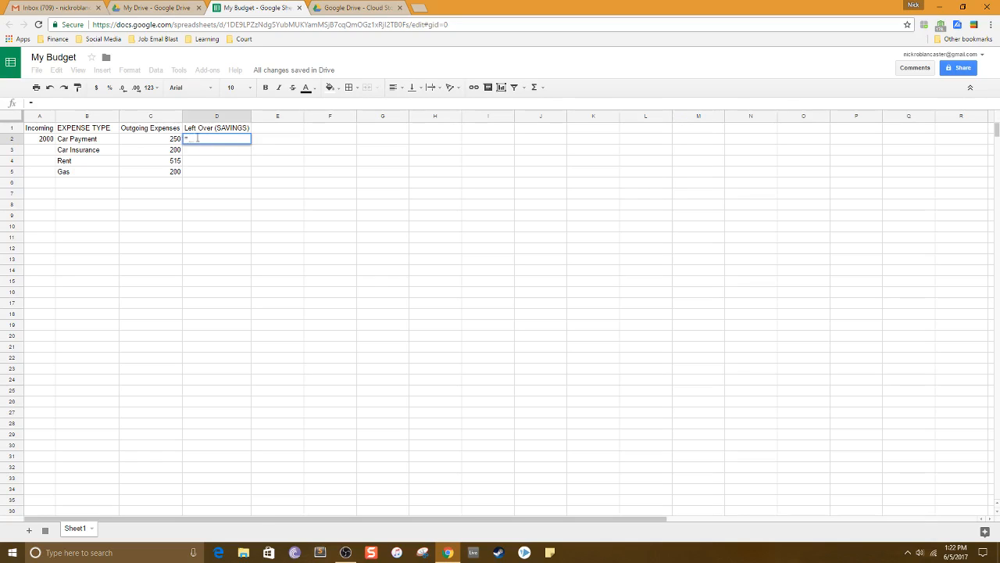
left_click(45, 139)
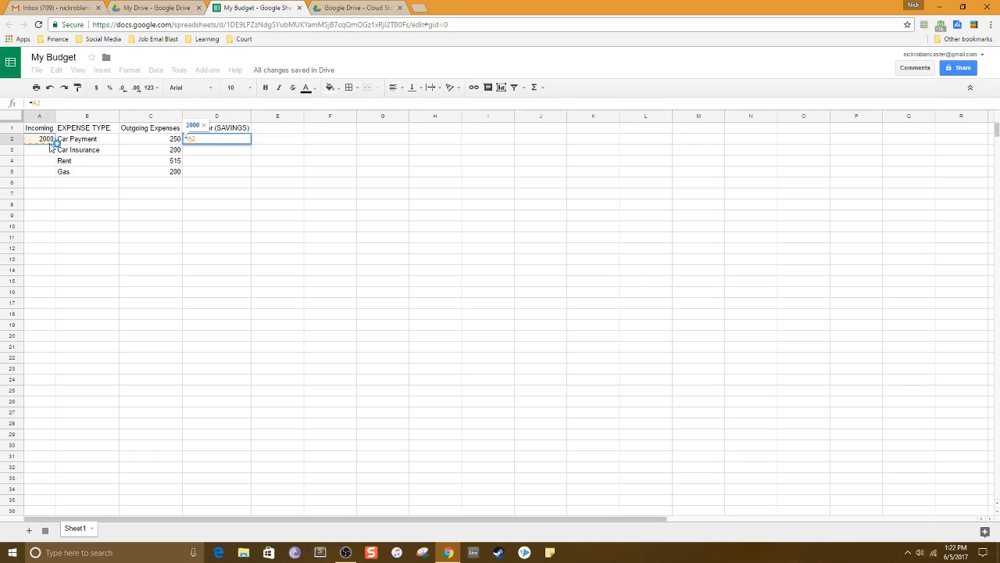
type("-")
left_click(146, 140)
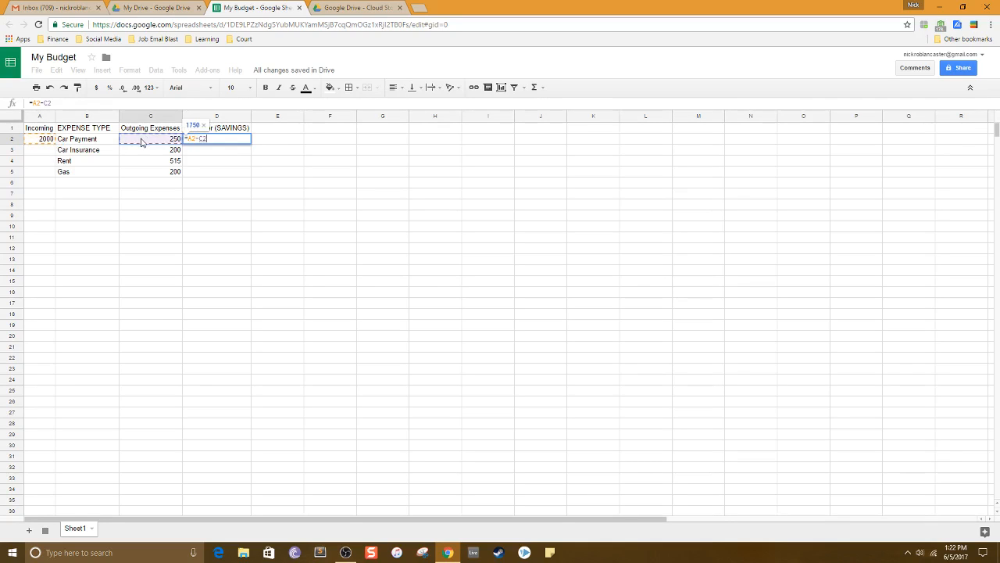
type("+")
left_click(146, 150)
type("+")
left_click(152, 161)
type("+")
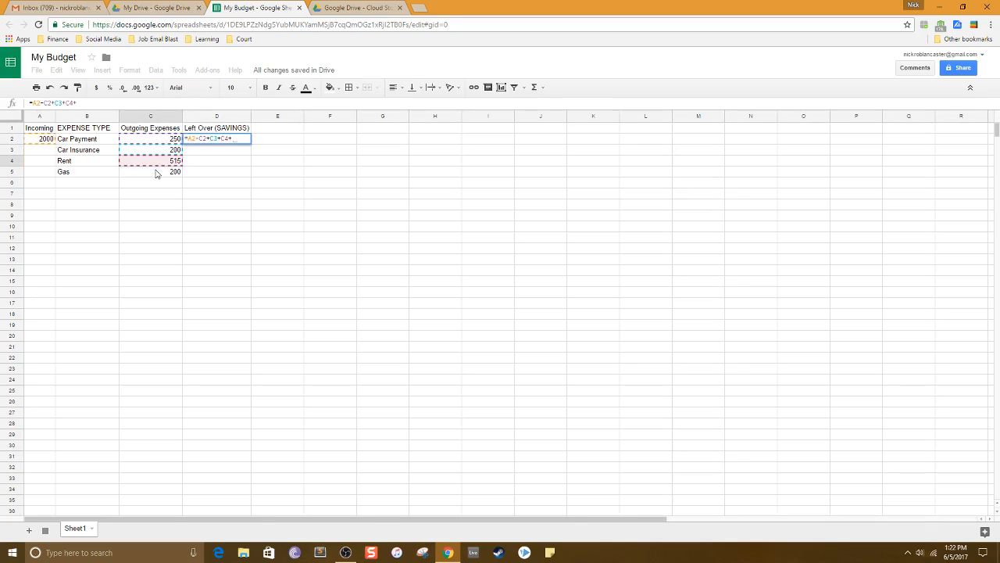
left_click(157, 173)
Correct the D2 formula so it subtracts C2, C3, C4 and C5 from A2, and enter it.
left_click_drag(238, 138, 203, 138)
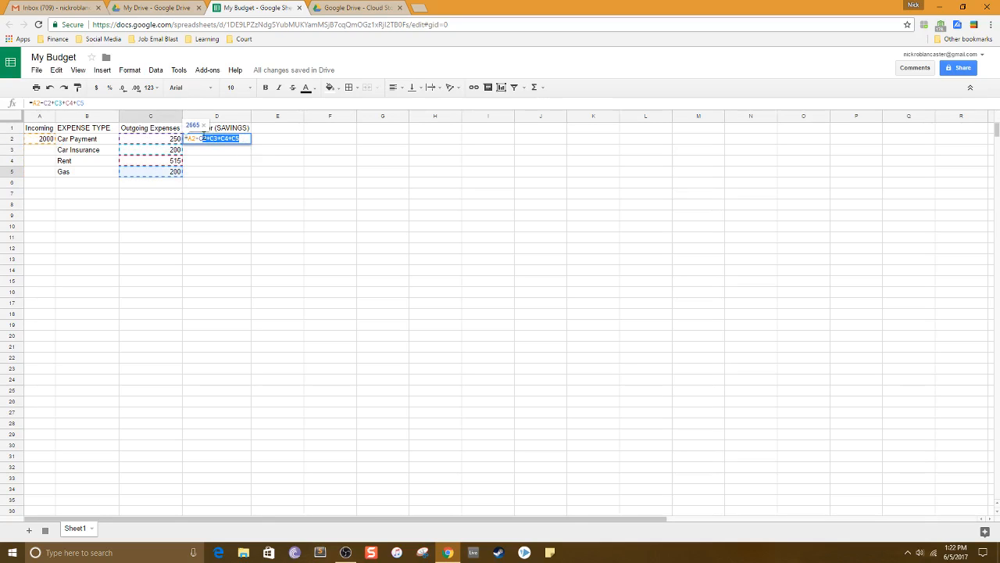
key("BackSpace")
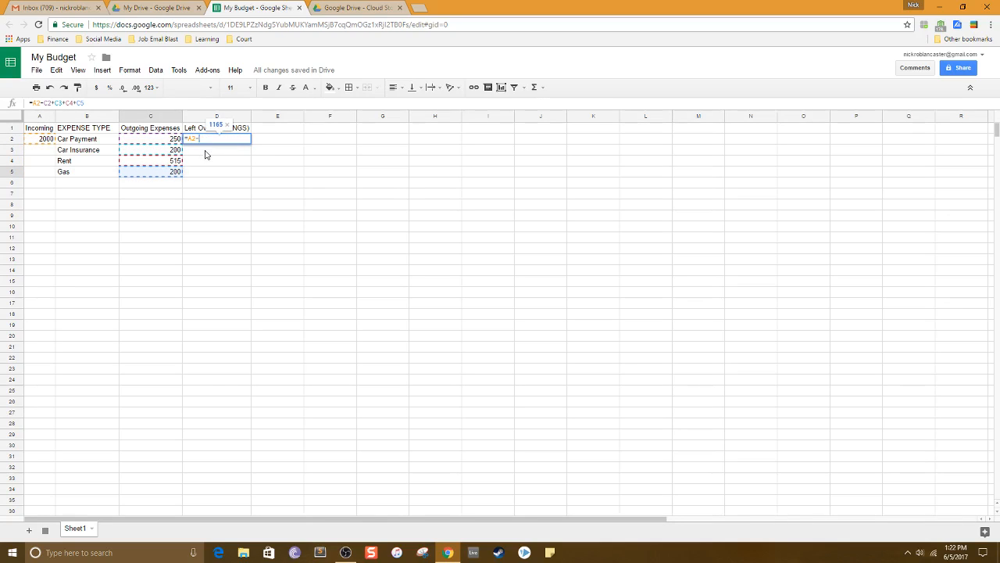
left_click(178, 143)
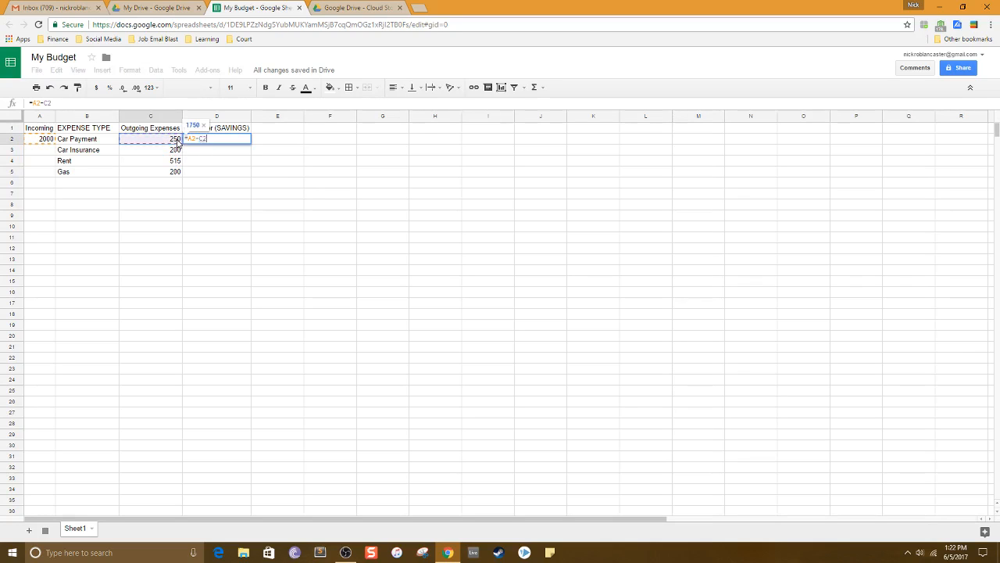
type("-")
left_click(174, 152)
type("-")
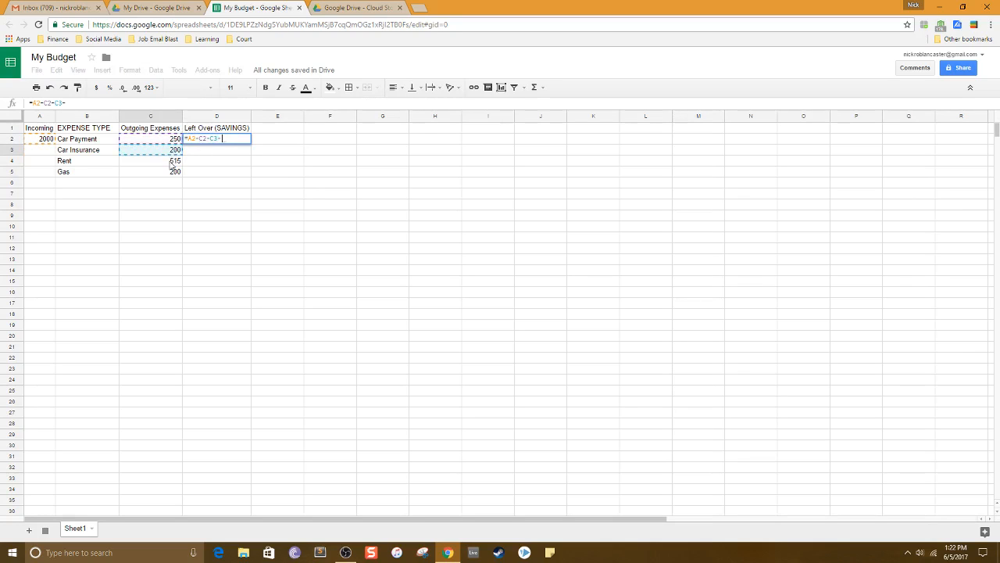
left_click(172, 163)
type("-")
left_click(170, 173)
key("Return")
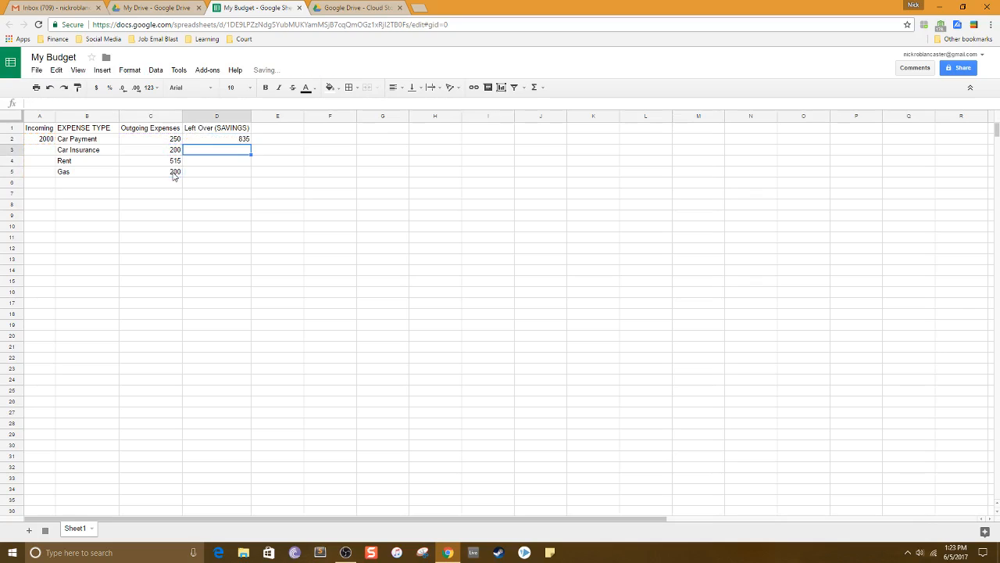
left_click(270, 141)
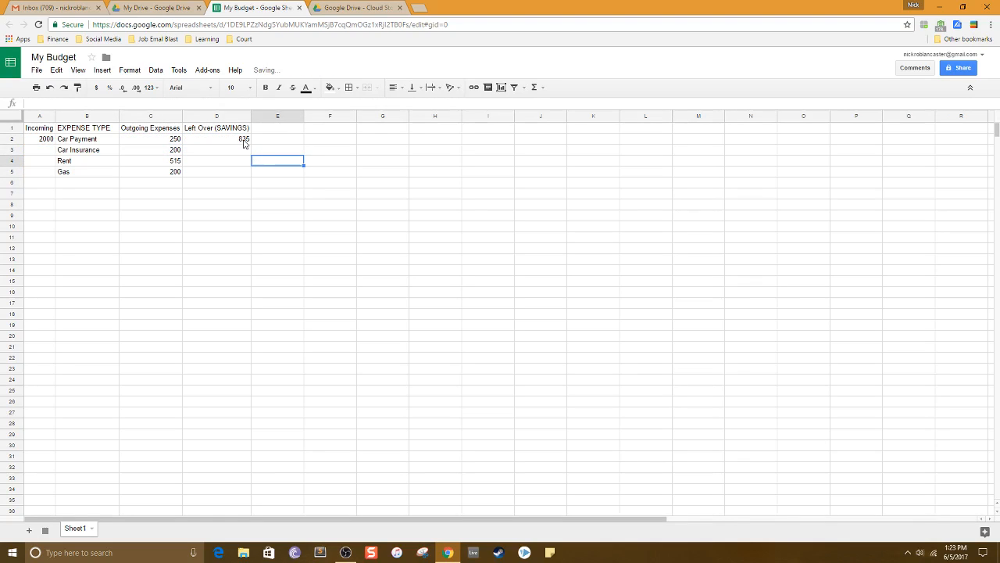
left_click(246, 143)
left_click(245, 205)
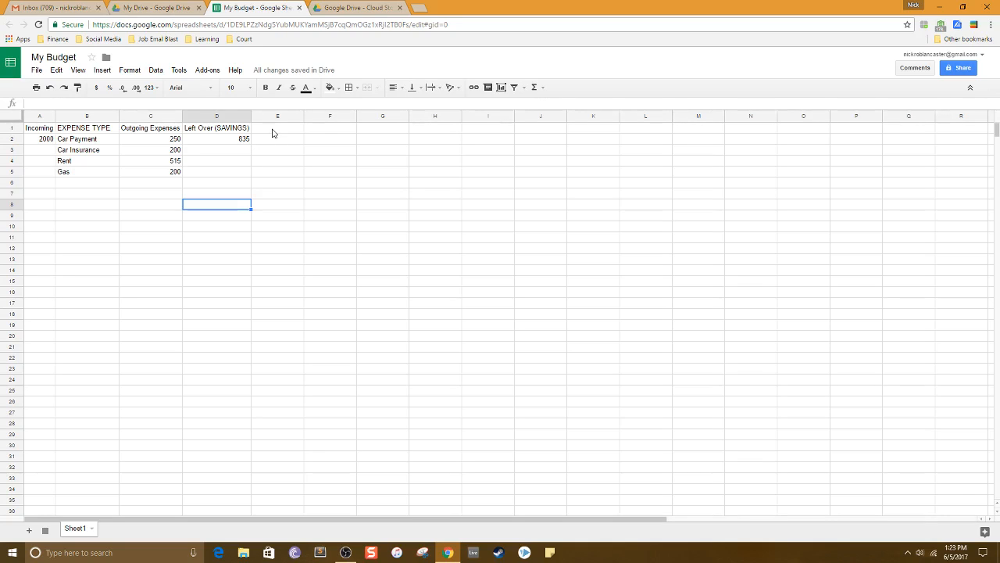
Start an IF formula in cell E1.
double_click(277, 129)
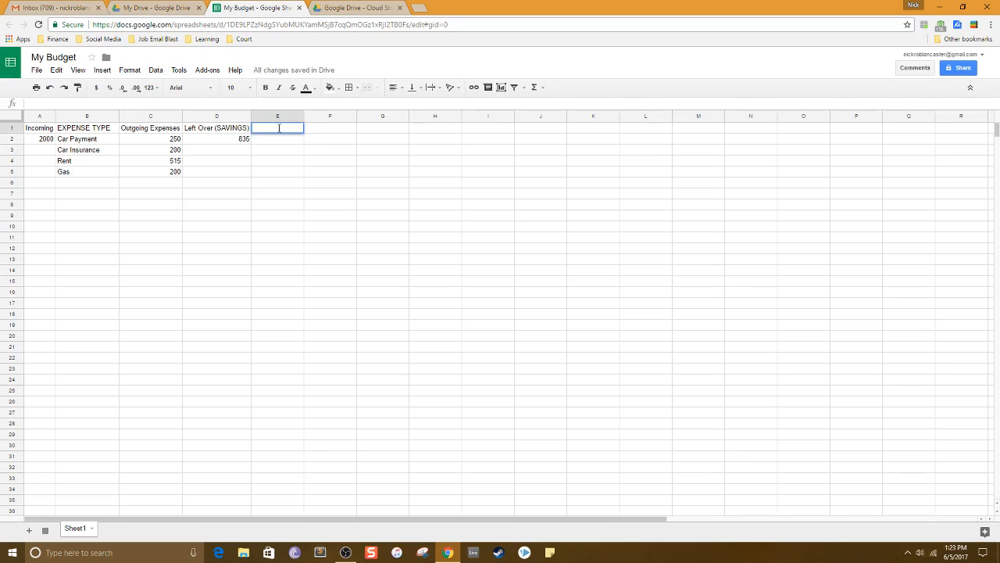
type("------------------")
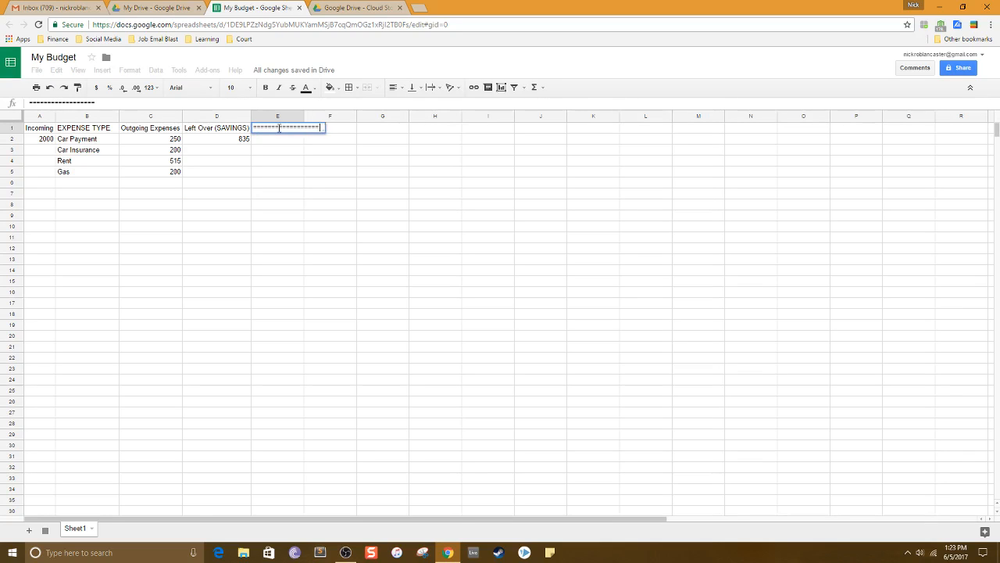
key("BackSpace")
key("BackSpace")
key("BackSpace")
key("BackSpace")
key("BackSpace")
key("BackSpace")
key("BackSpace")
key("BackSpace")
key("BackSpace")
key("BackSpace")
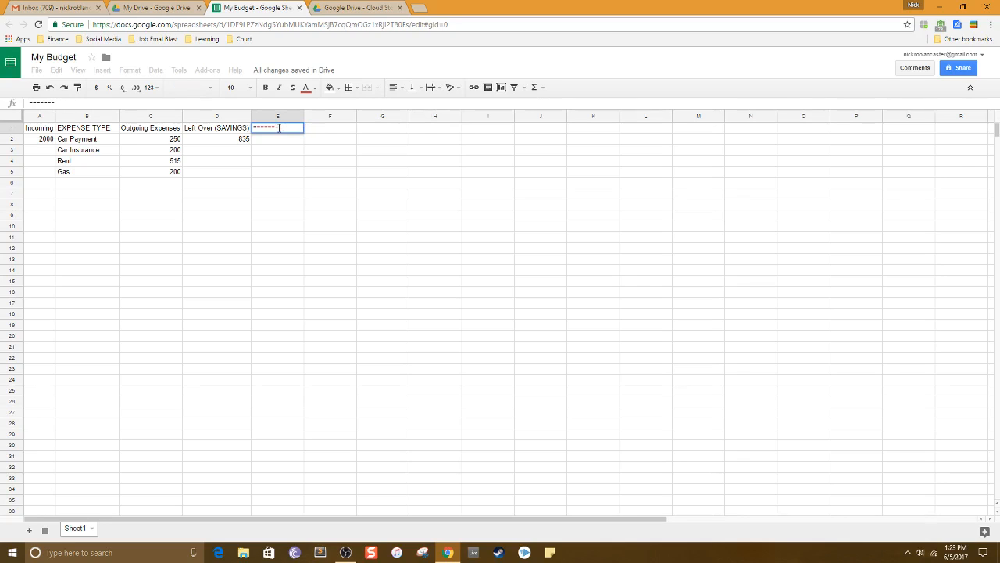
key("BackSpace")
key("BackSpace")
key("BackSpace")
key("BackSpace")
type("IF(")
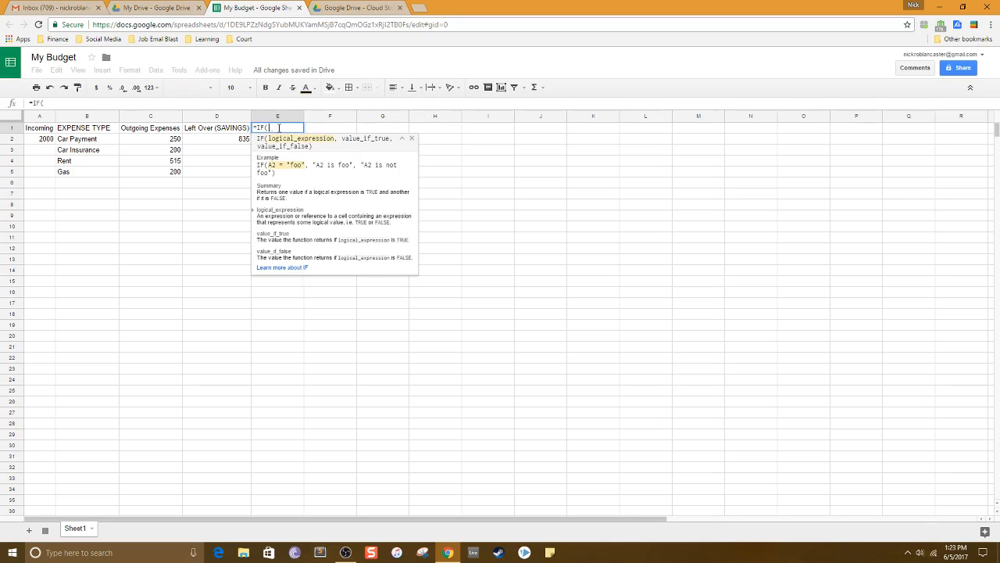
type("F2")
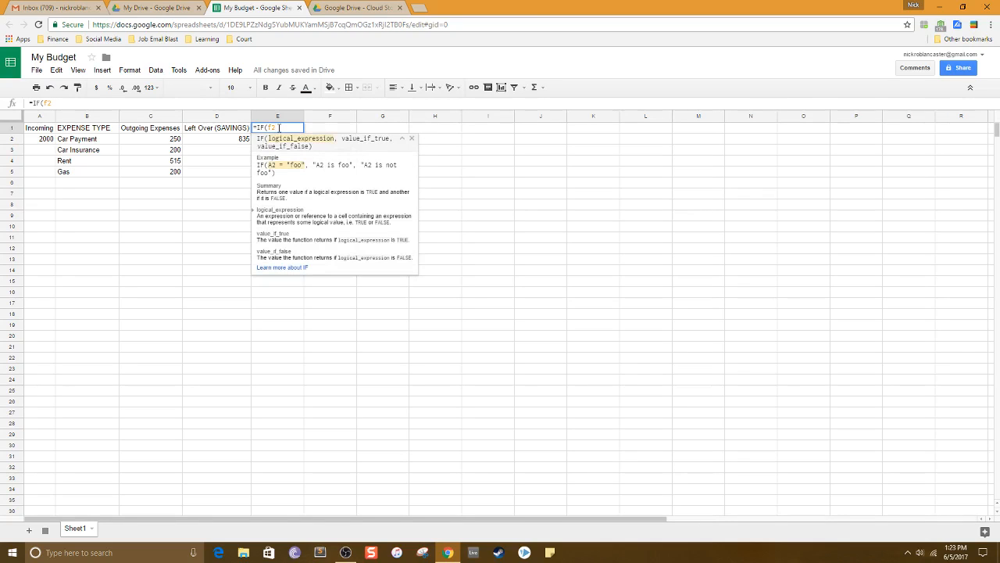
type("=")
type("\"")
type("Pea")
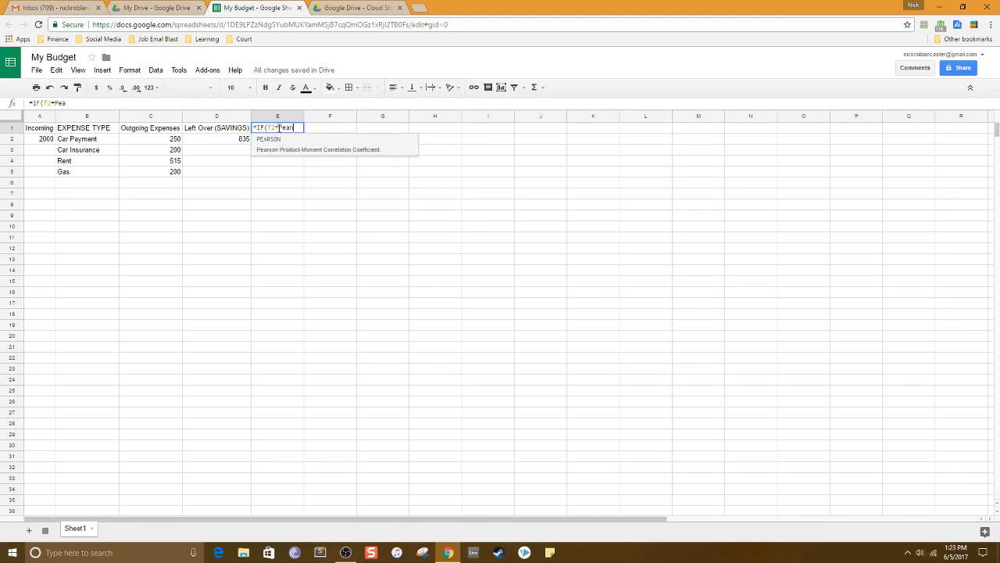
type("nutbutter")
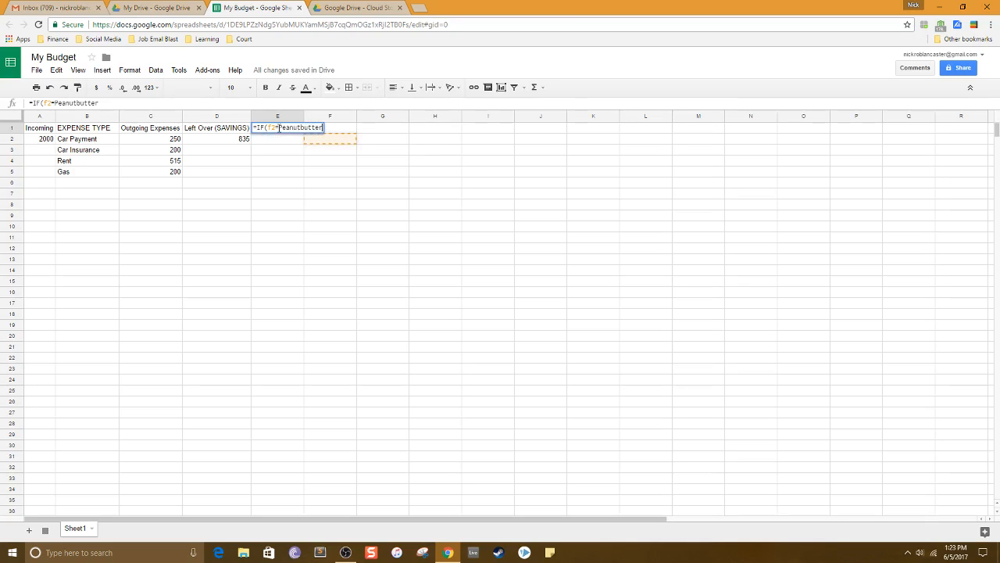
type(",")
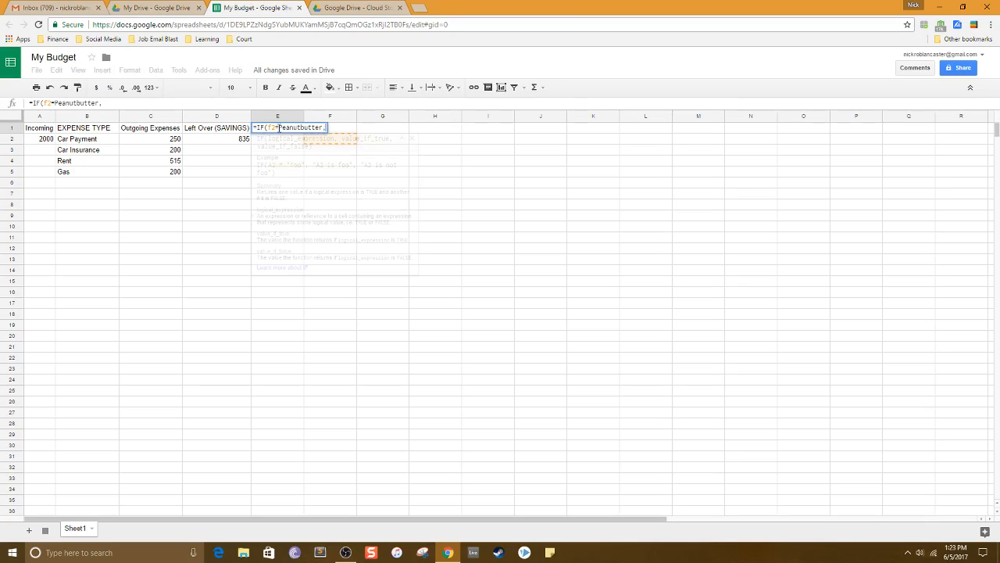
Set the IF condition to test whether F2 equals "Peanut Butter".
key("BackSpace")
key("BackSpace")
key("BackSpace")
key("BackSpace")
key("BackSpace")
key("BackSpace")
key("BackSpace")
key("BackSpace")
key("BackSpace")
key("BackSpace")
key("BackSpace")
key("BackSpace")
key("BackSpace")
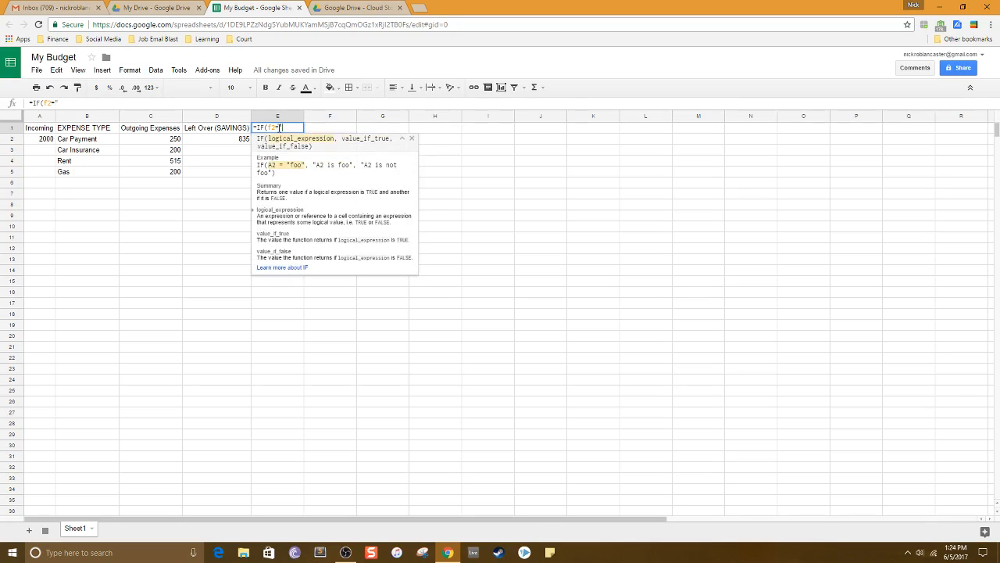
type("Peanut Butter\",")
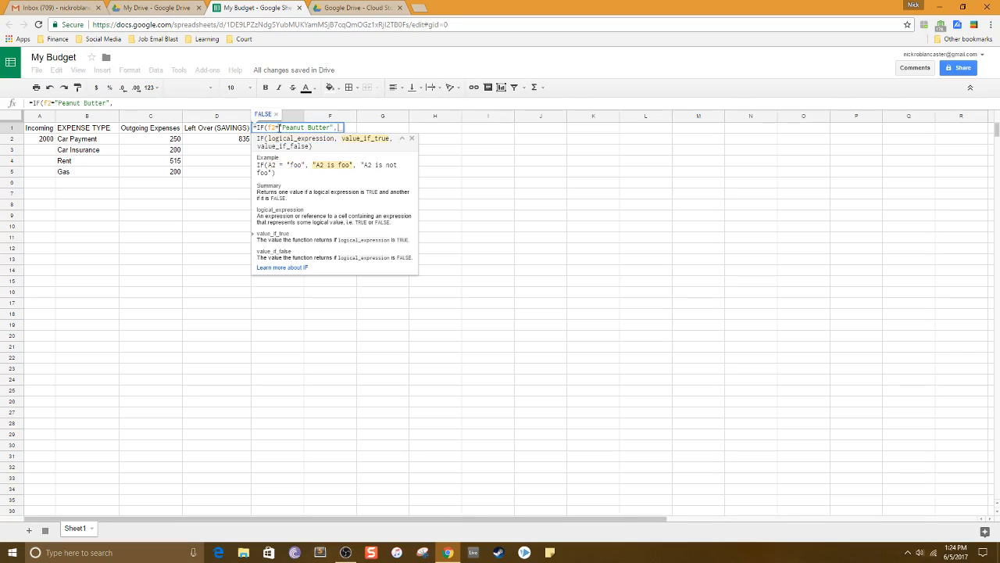
type("\"J")
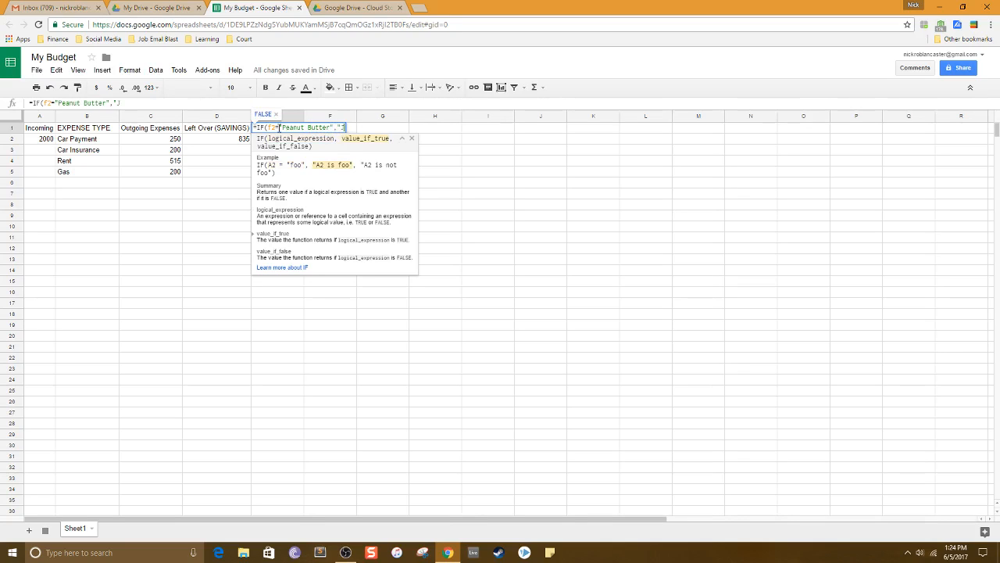
type("eely")
Add "Jelly" as the IF formula's value when true and enter the formula.
key("BackSpace")
key("BackSpace")
key("BackSpace")
type("lly\"")
key("Return")
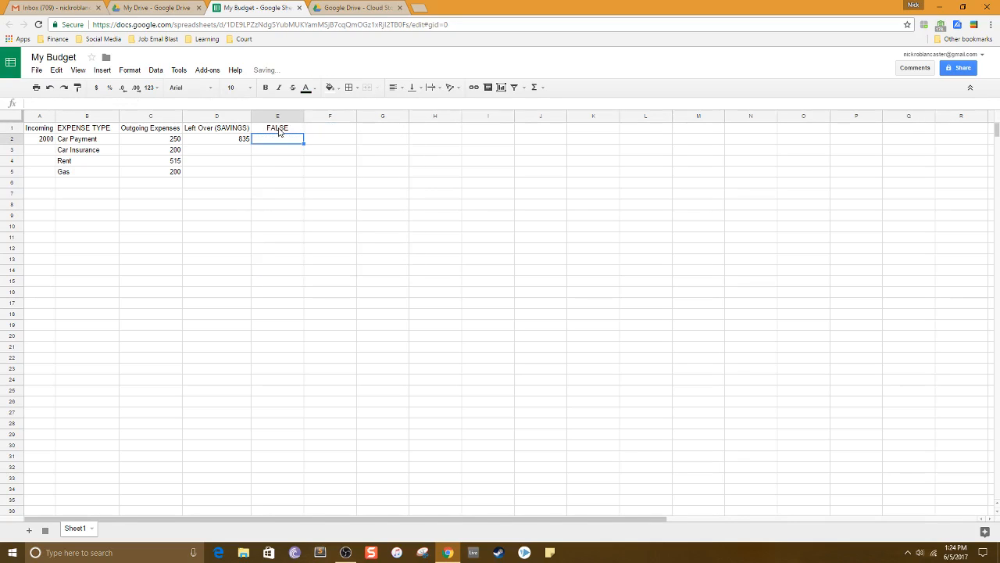
Enter "Peanut Butter" in cell F1.
double_click(324, 130)
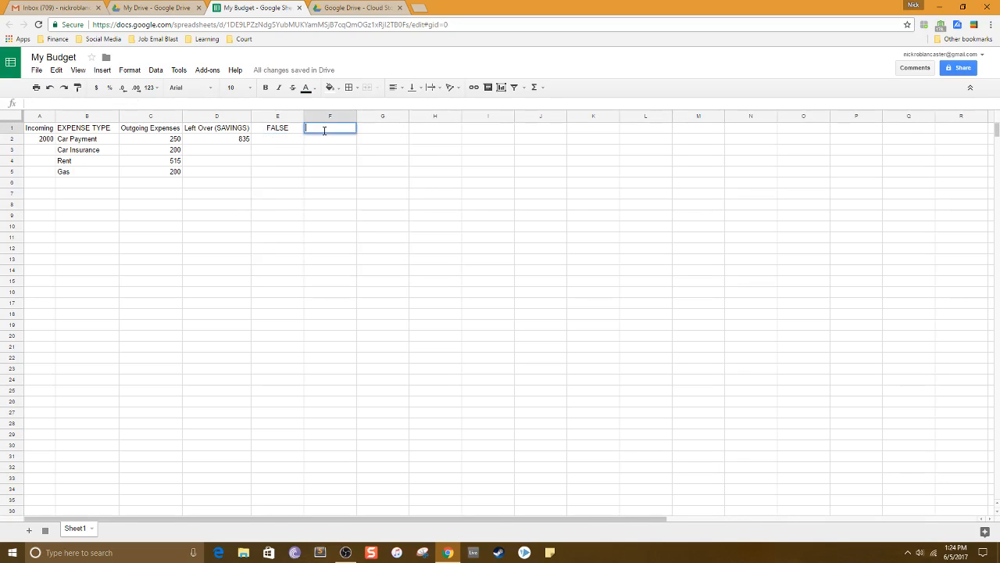
type("Peanut Butter")
key("Return")
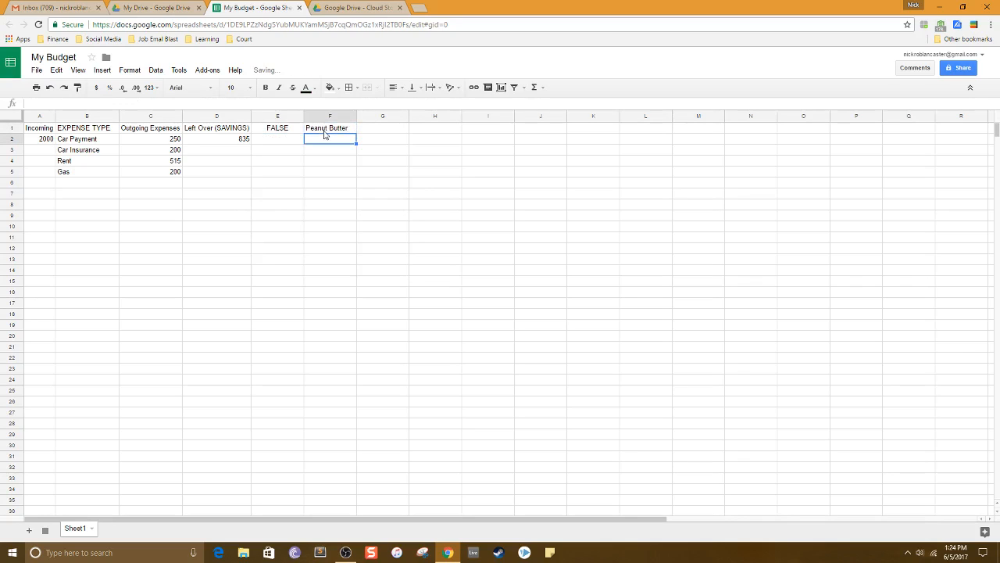
Inspect the IF formula in E1 and the text in F1.
double_click(328, 128)
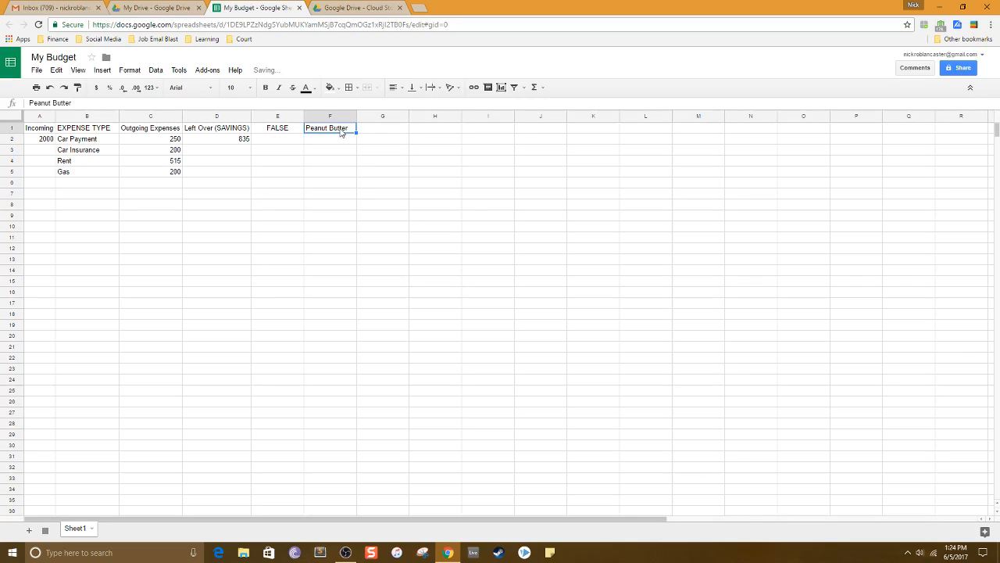
left_click(294, 141)
double_click(287, 129)
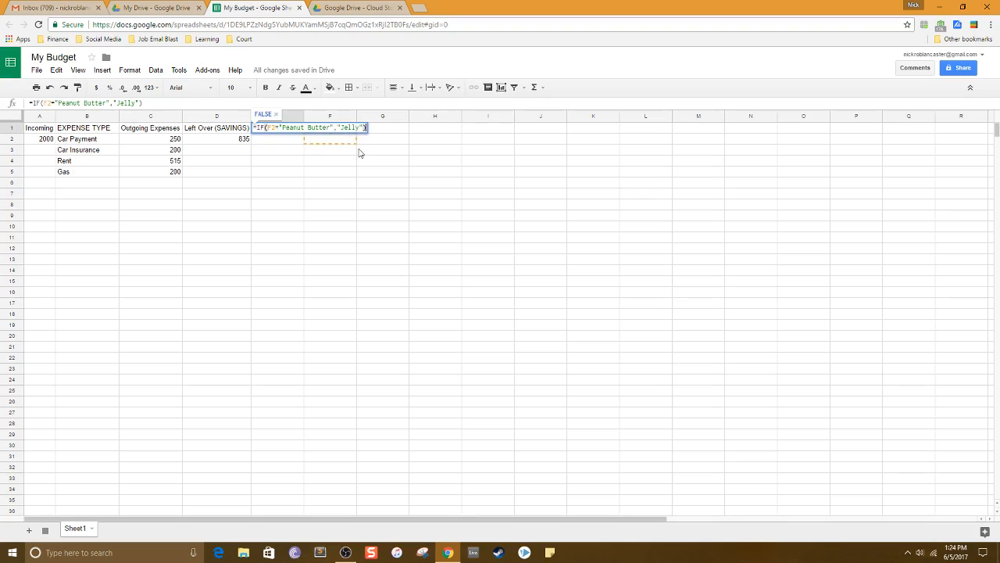
key("Escape")
double_click(286, 127)
key("Return")
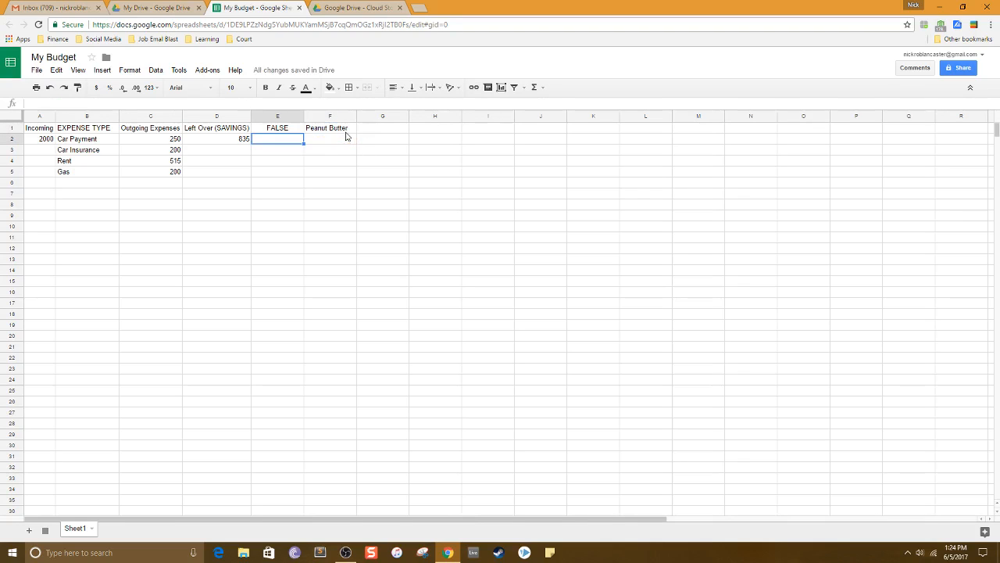
double_click(332, 127)
double_click(282, 127)
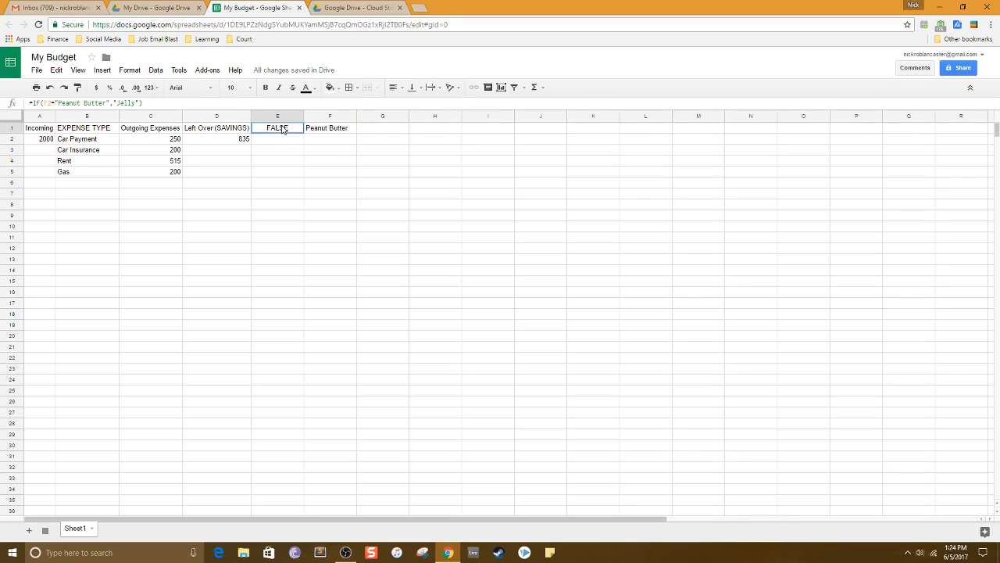
Add "NULL" as the IF formula's value when false in E1 and enter it.
left_click_drag(362, 127, 282, 127)
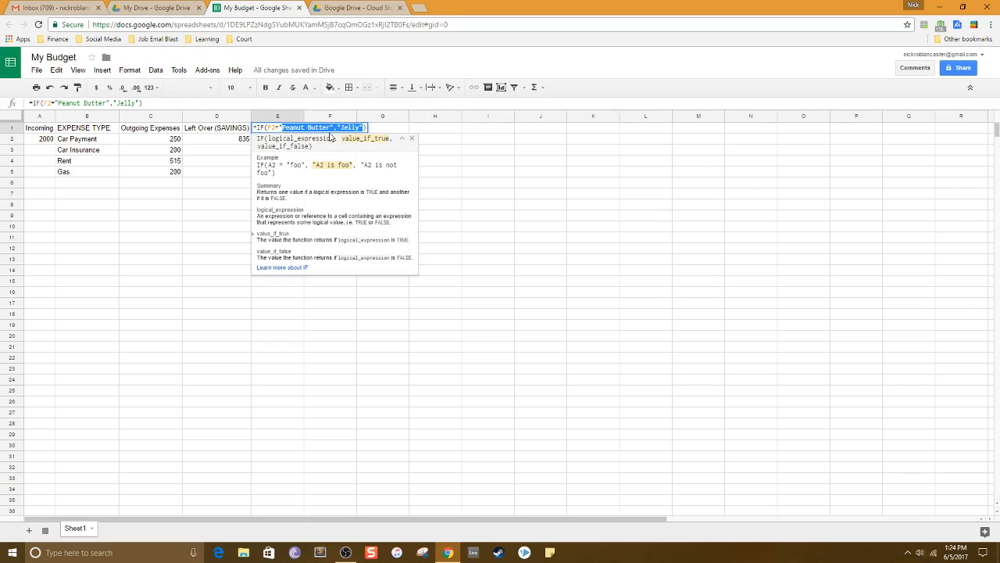
left_click(364, 127)
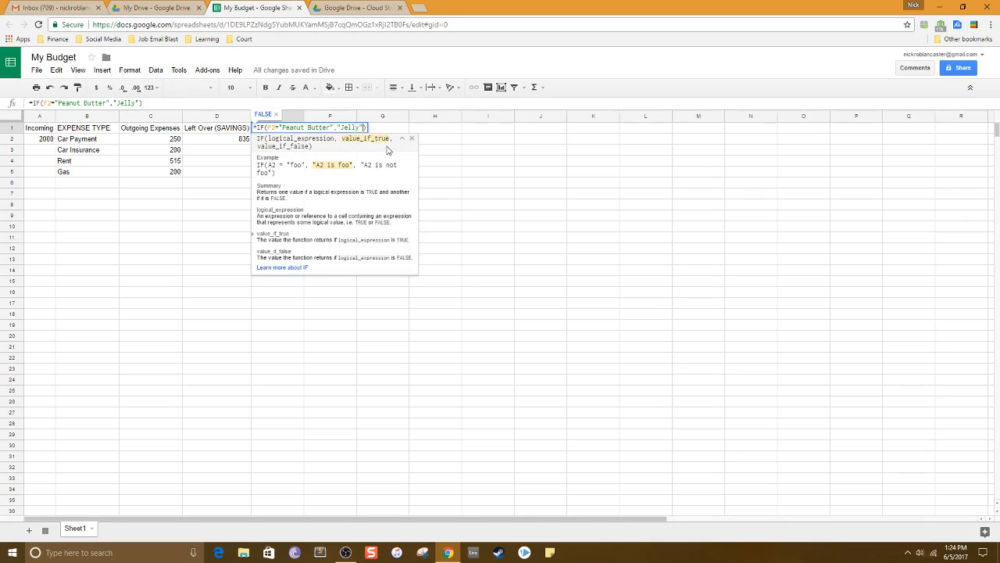
type(", ")
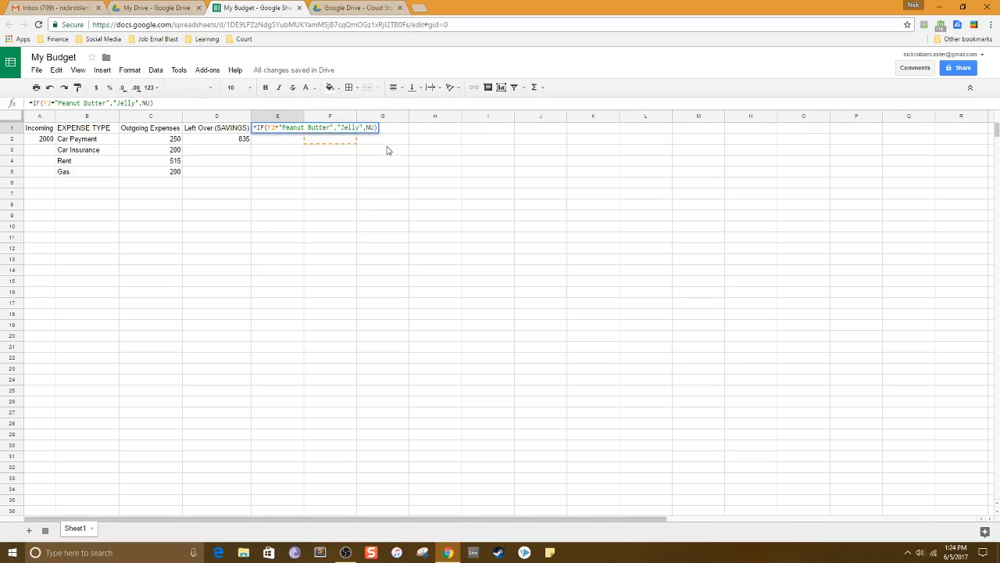
type("\"NULL\"")
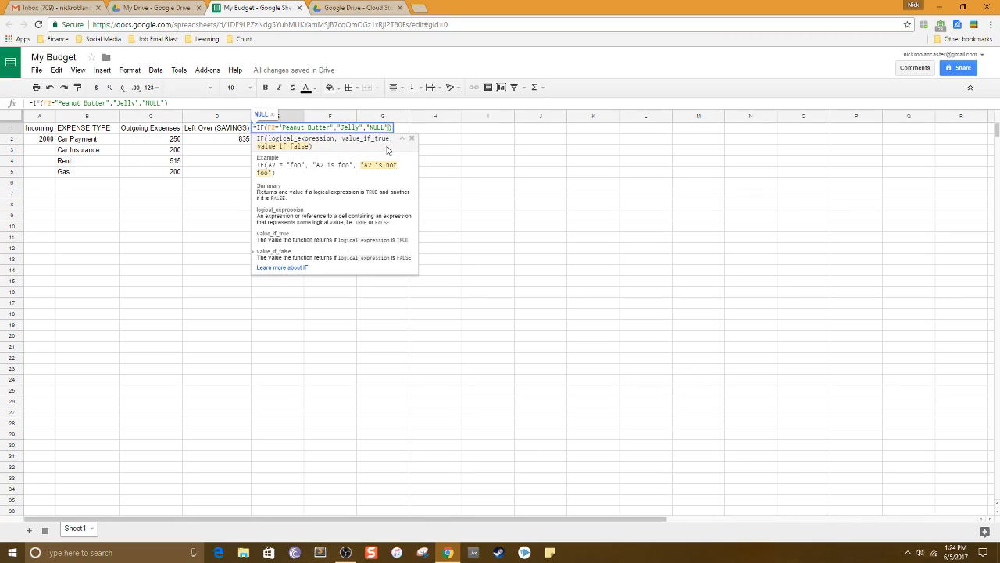
key("Return")
left_click(347, 129)
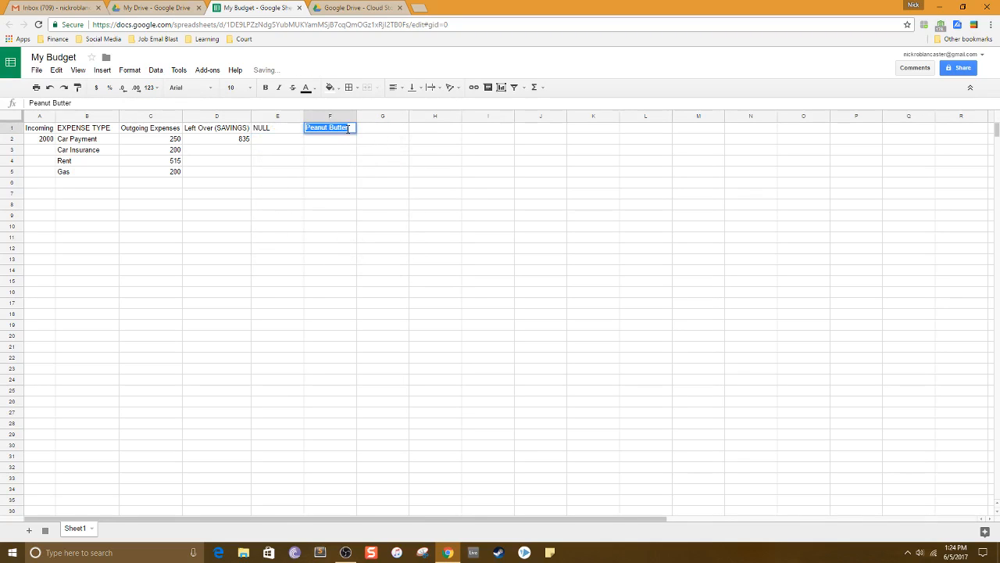
Move the "Peanut Butter" text from F1 to F2.
key("Delete")
left_click(382, 172)
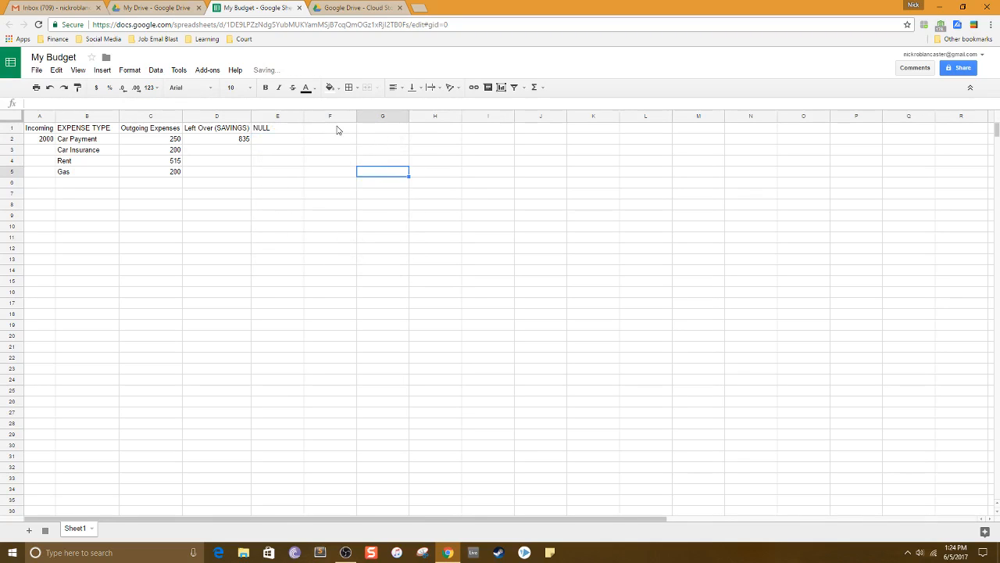
left_click(337, 139)
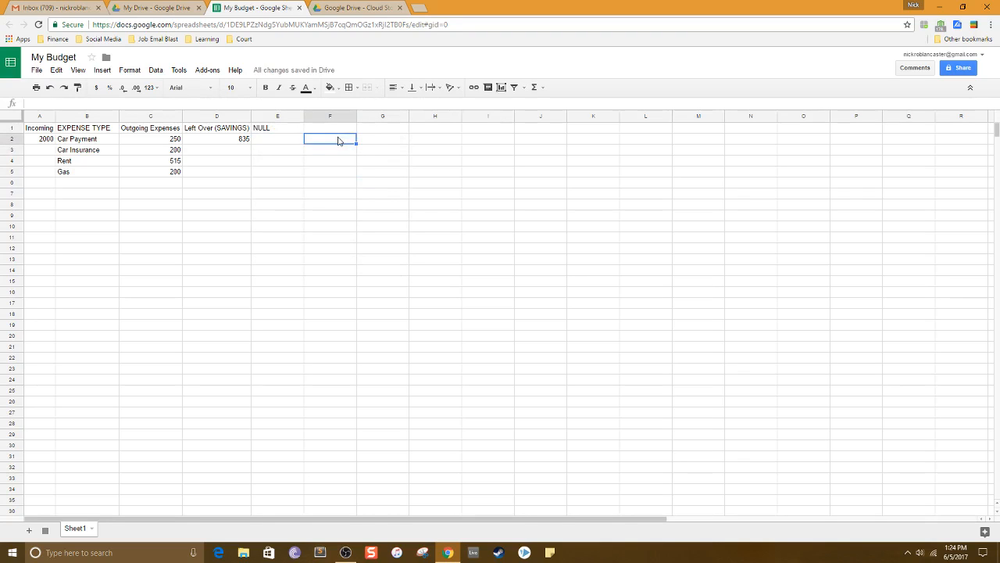
type("Peanut Butter")
key("Return")
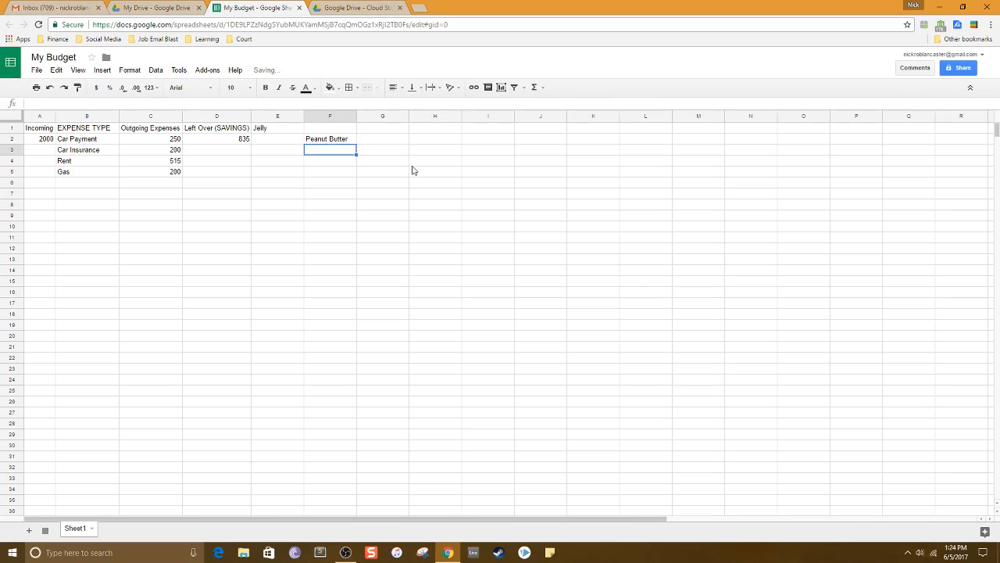
Check the IF formula in E1, then clear the text from F2.
left_click(266, 129)
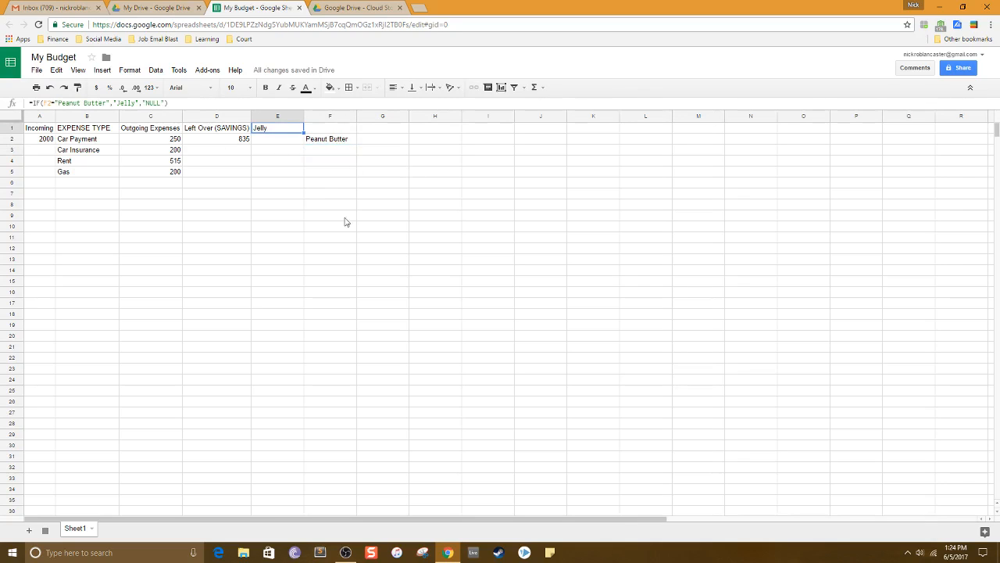
double_click(330, 141)
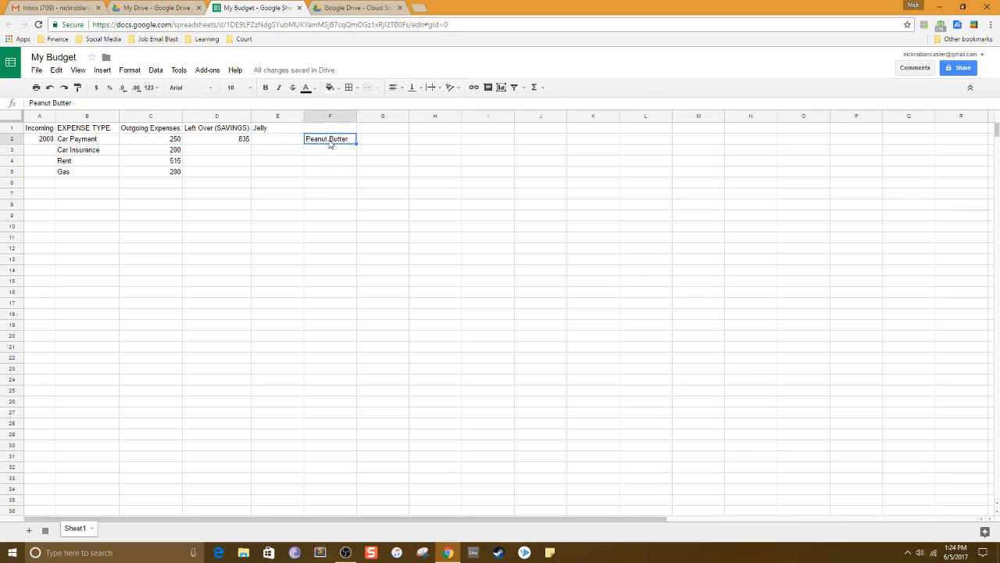
key("ctrl+a")
key("BackSpace")
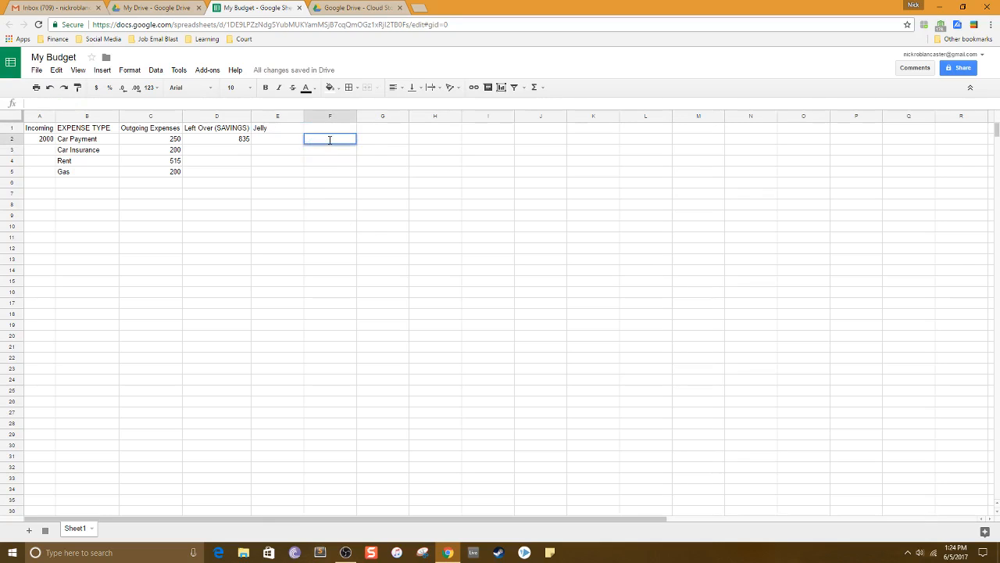
key("Return")
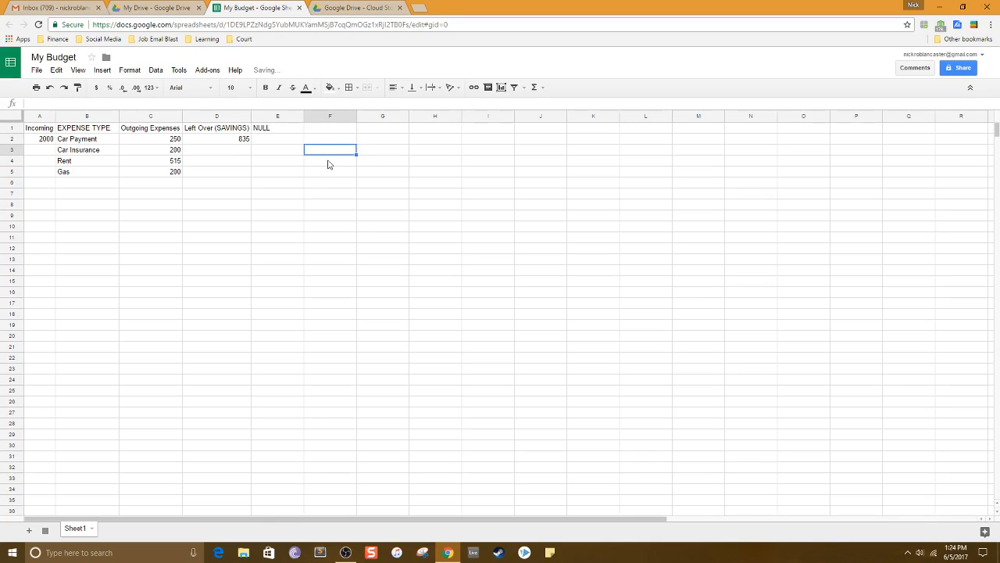
Delete the IF formula from E1.
double_click(287, 130)
key("ctrl+a")
key("BackSpace")
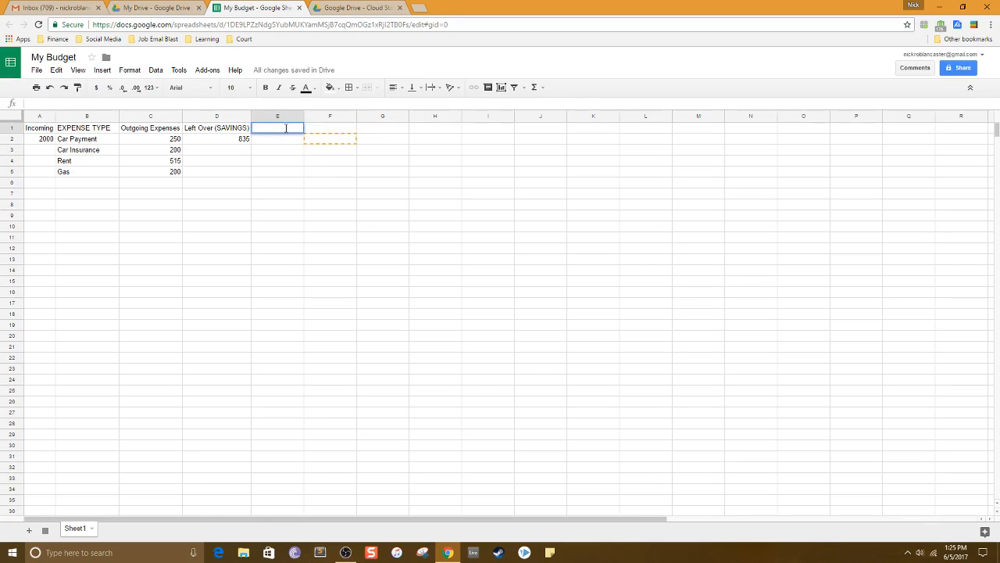
left_click(379, 146)
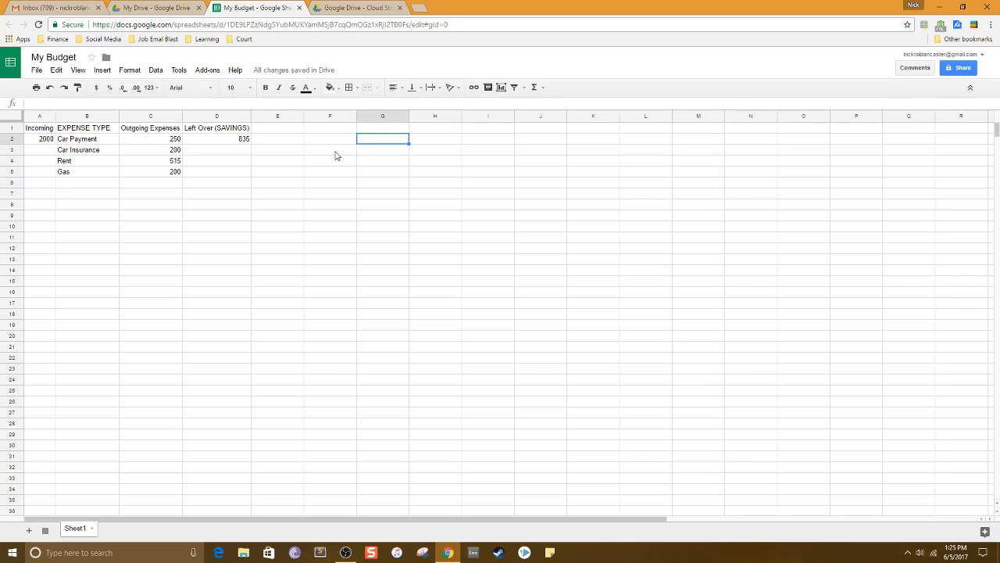
double_click(289, 130)
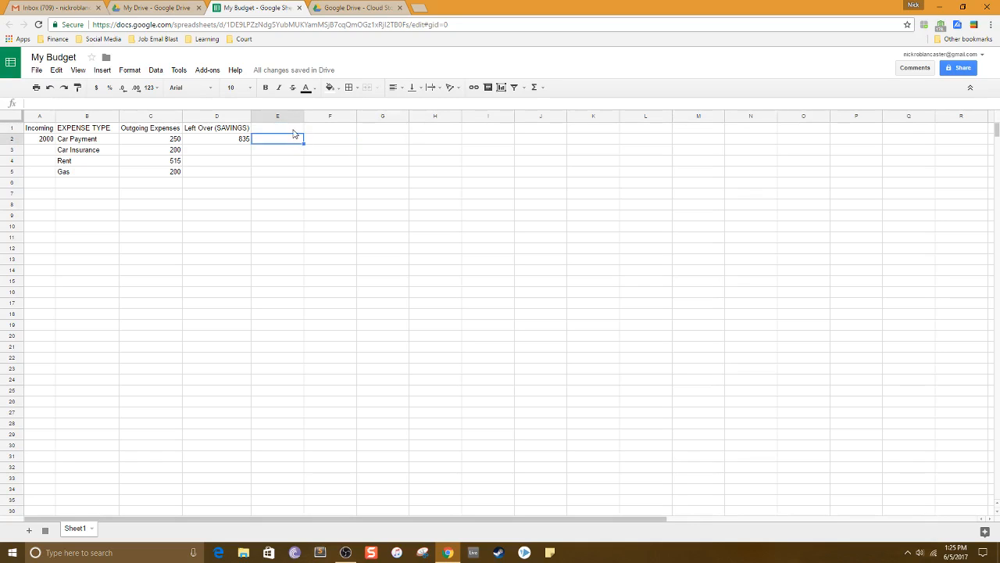
double_click(293, 141)
double_click(291, 129)
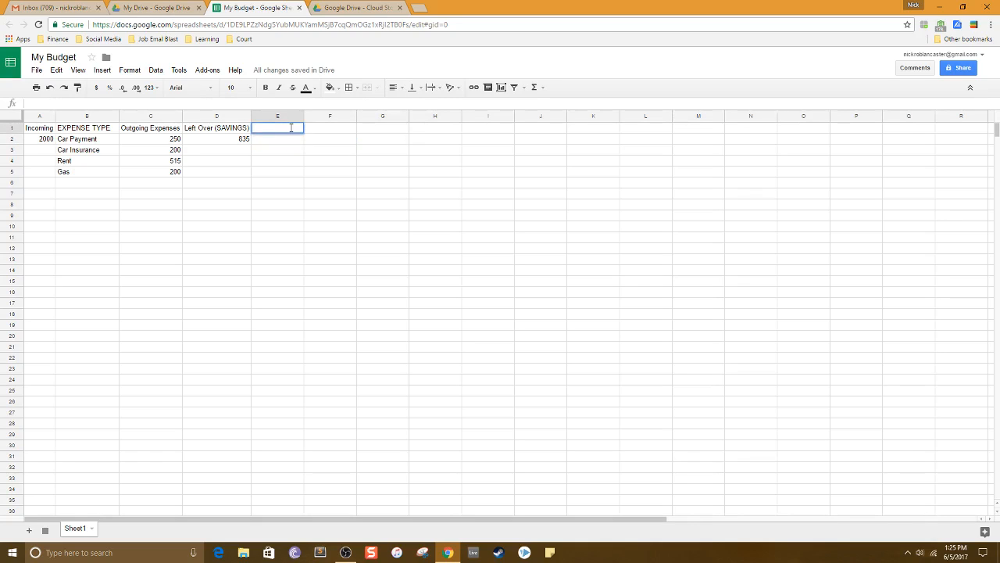
left_click(297, 139)
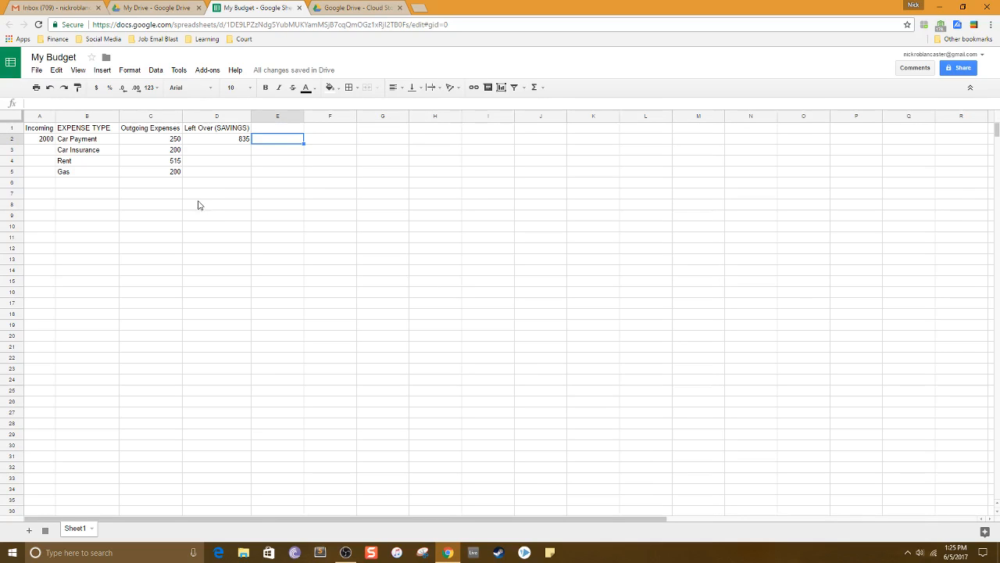
Switch to Google Drive and create a new Google Slides presentation.
left_click(299, 7)
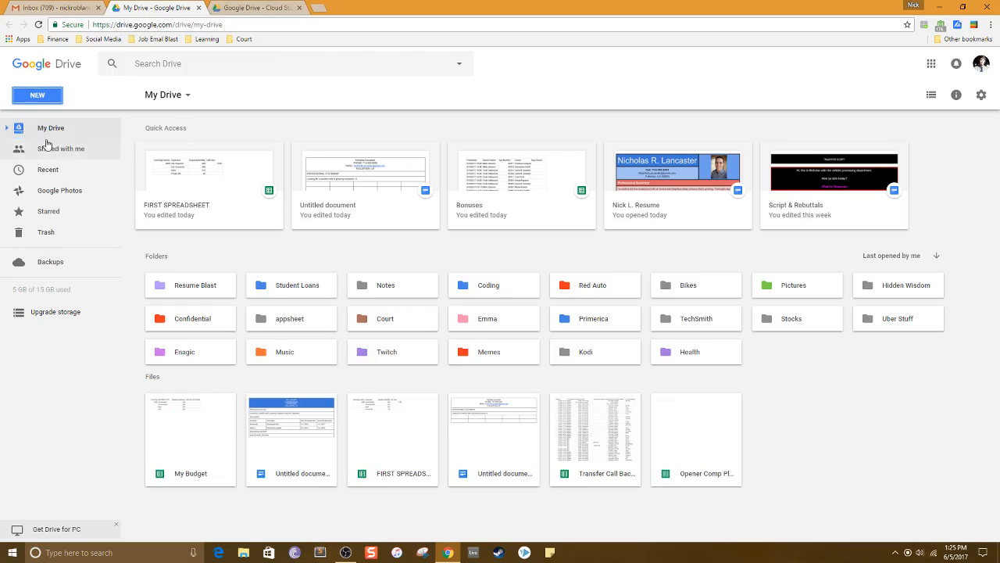
left_click(39, 99)
left_click(85, 220)
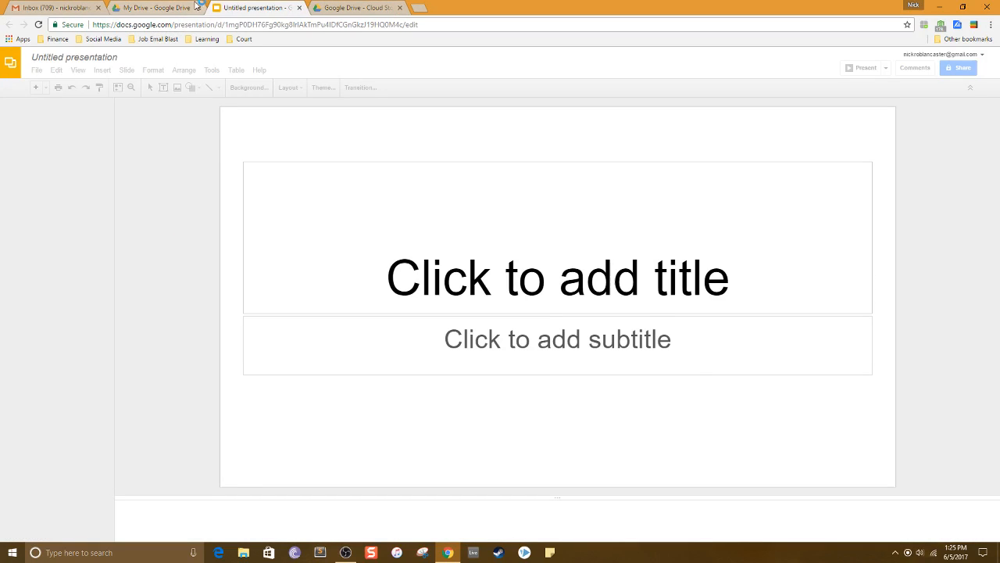
left_click(190, 6)
left_click(44, 100)
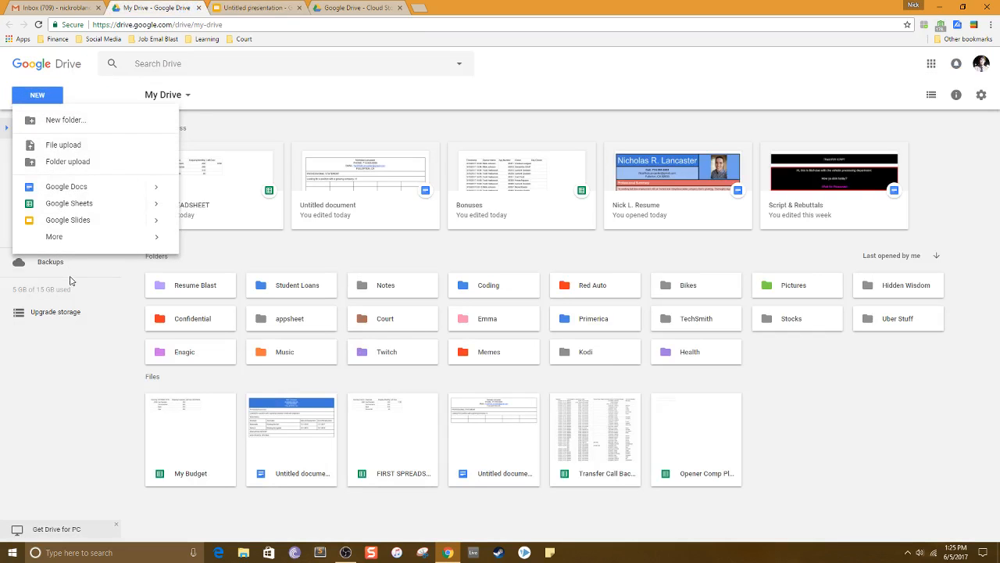
left_click(265, 7)
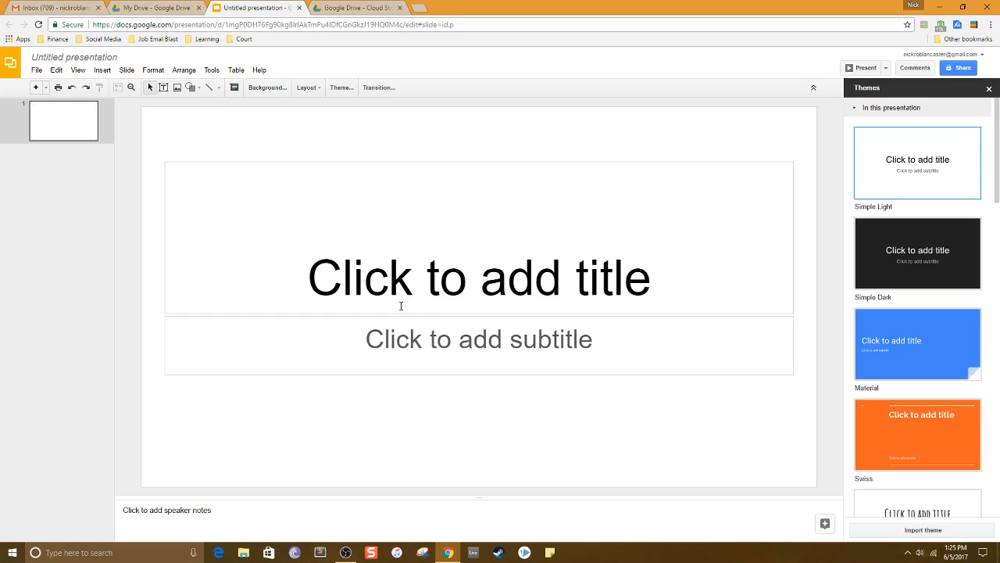
Title the first slide "My Presentation".
left_click(427, 293)
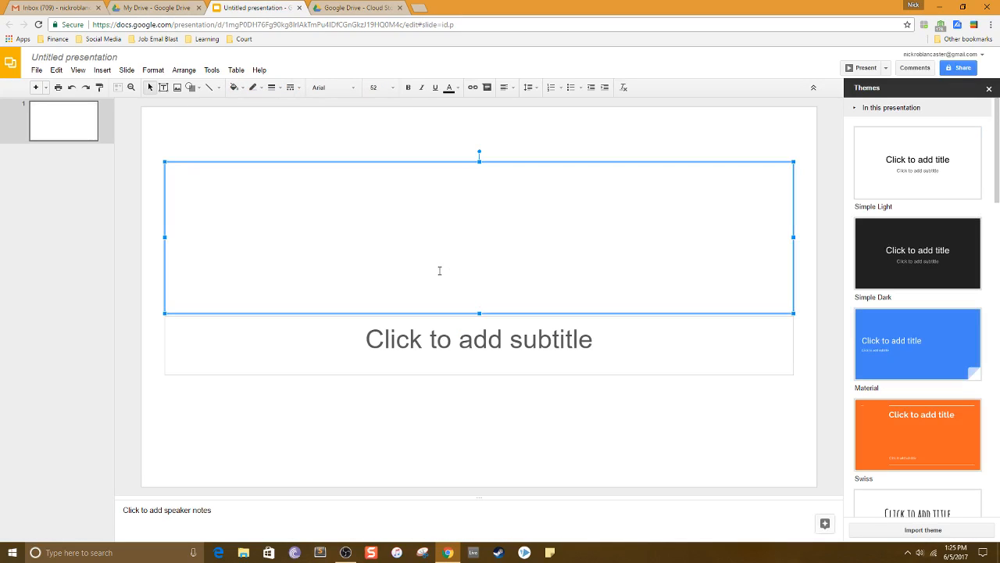
type("My Presentation")
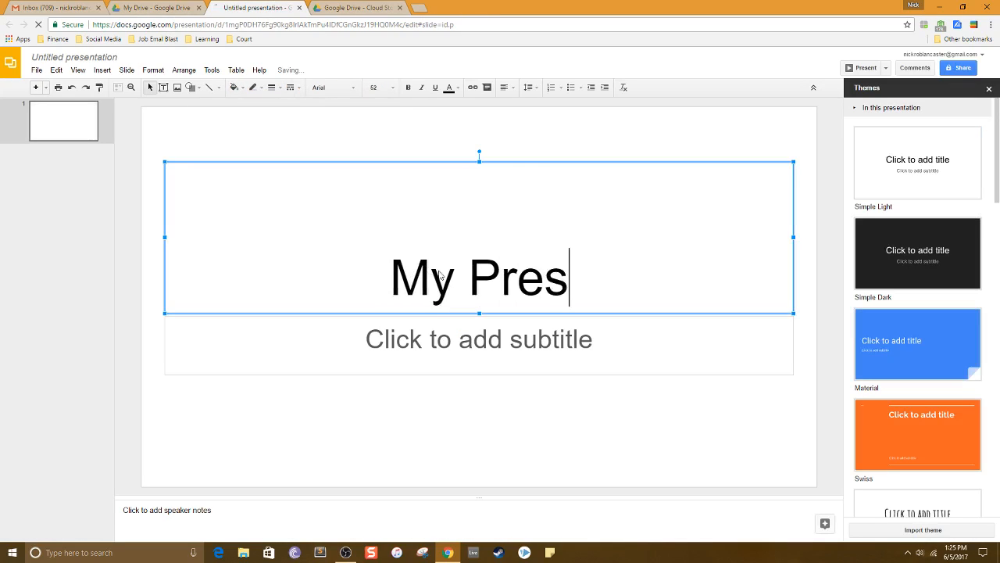
Add the subtitle "To help you get acquainted with Google Docs" to the first slide.
left_click(428, 329)
type("To ")
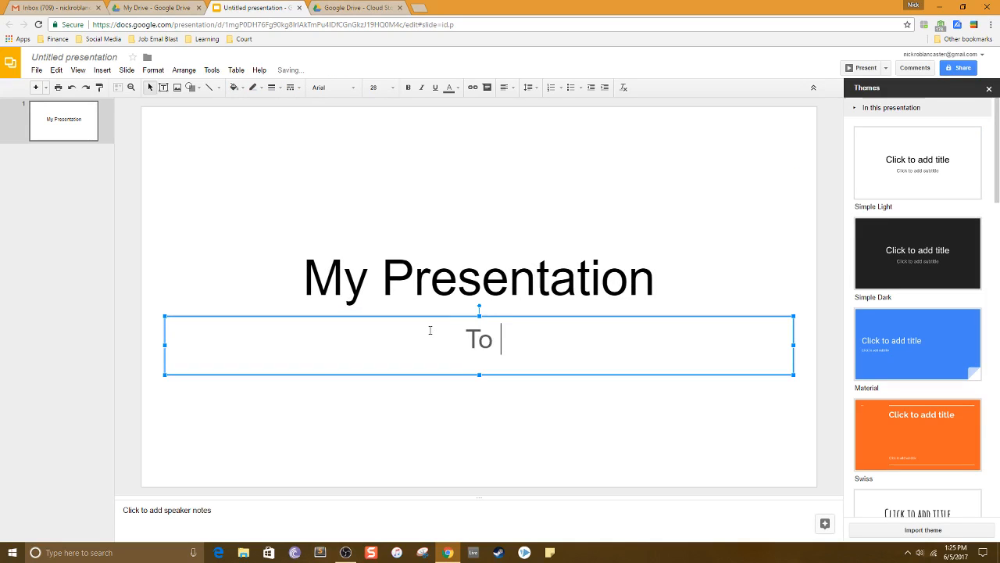
type("help you get ")
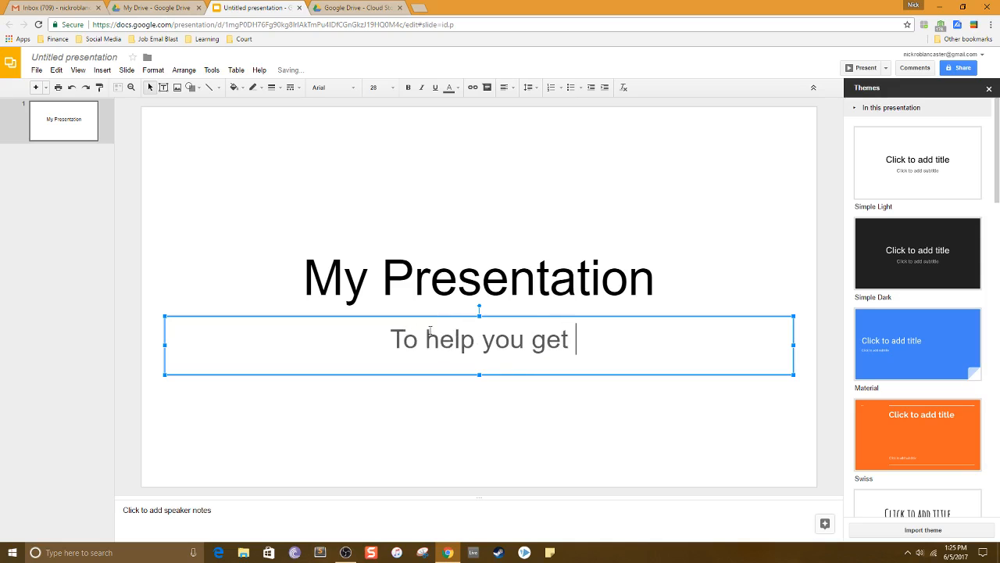
type("acqua")
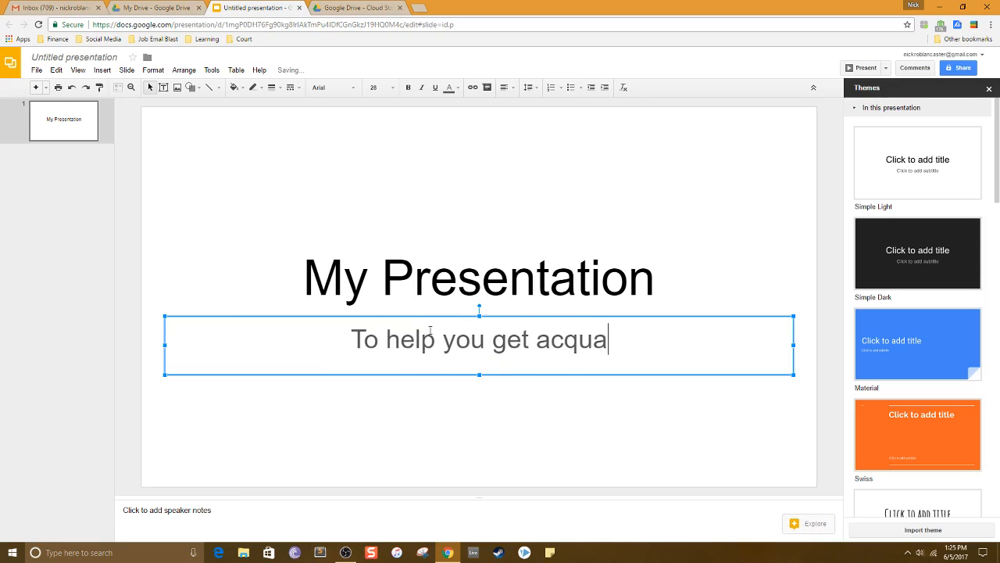
type("inted with ")
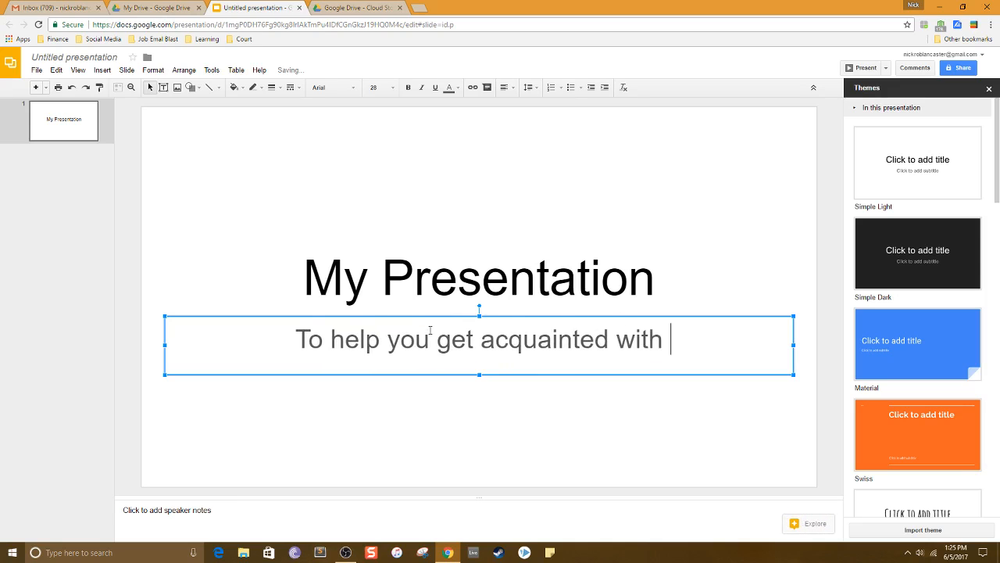
type("Google Docs")
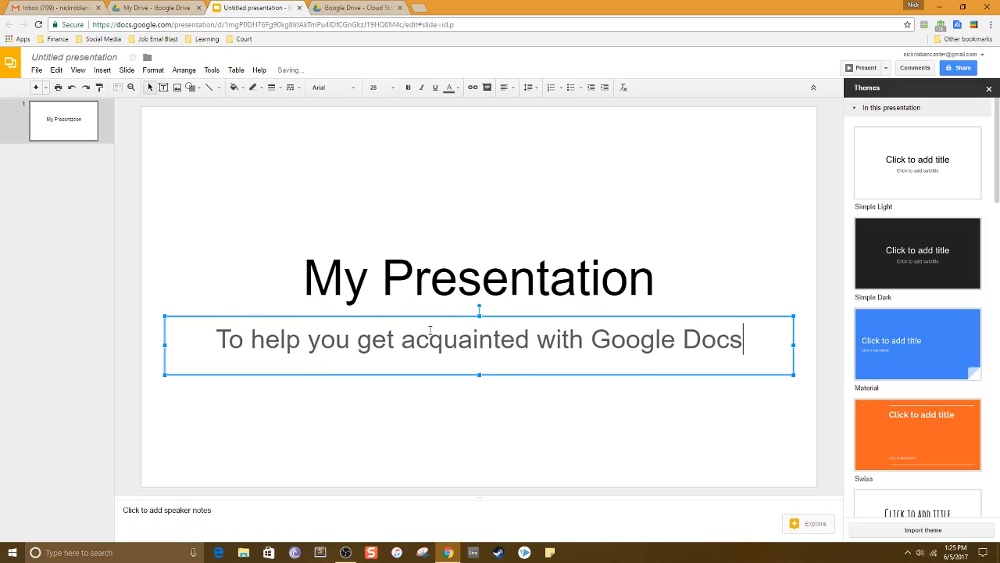
Add a new slide after the title slide and start editing its title.
left_click(589, 279)
right_click(76, 117)
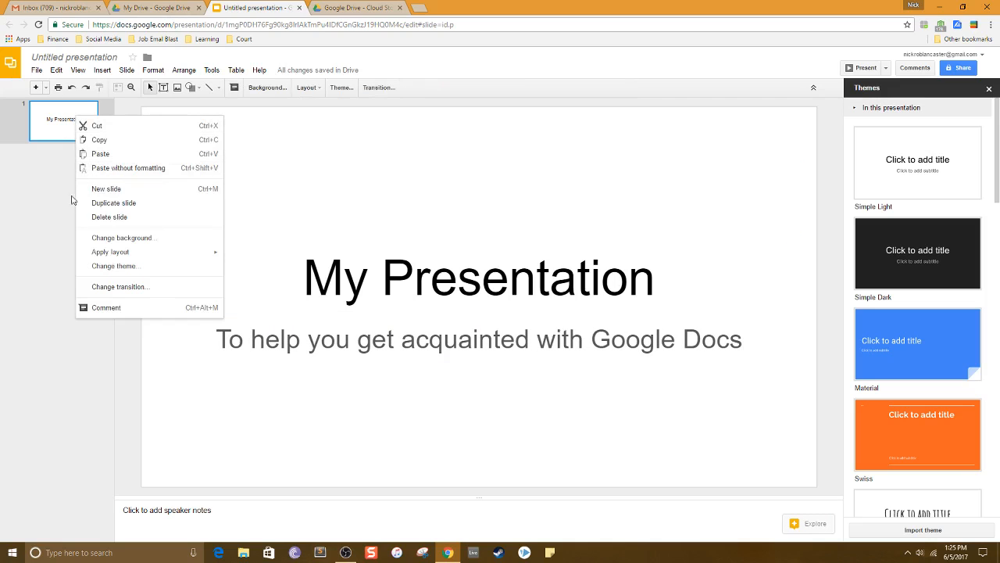
left_click(95, 189)
left_click(270, 151)
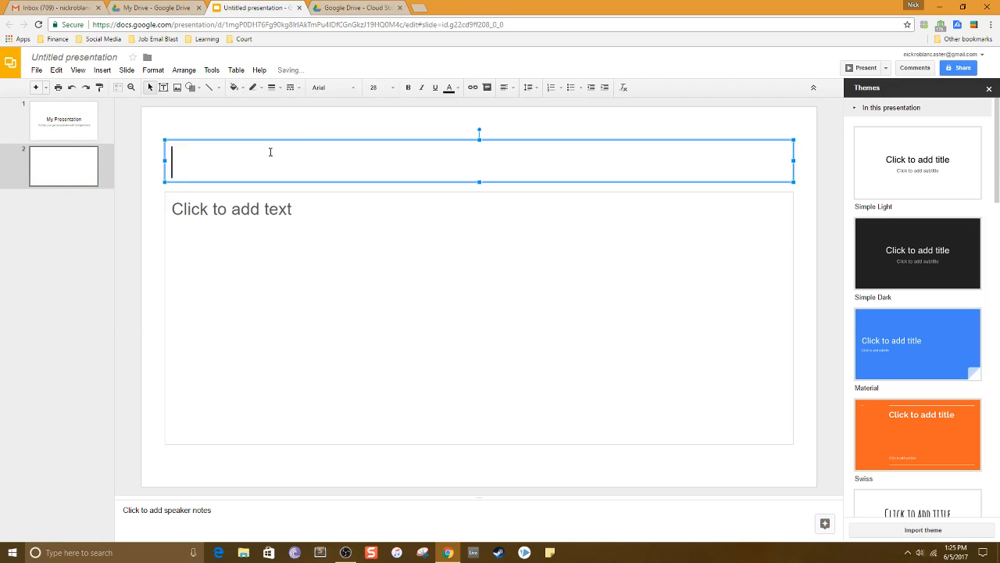